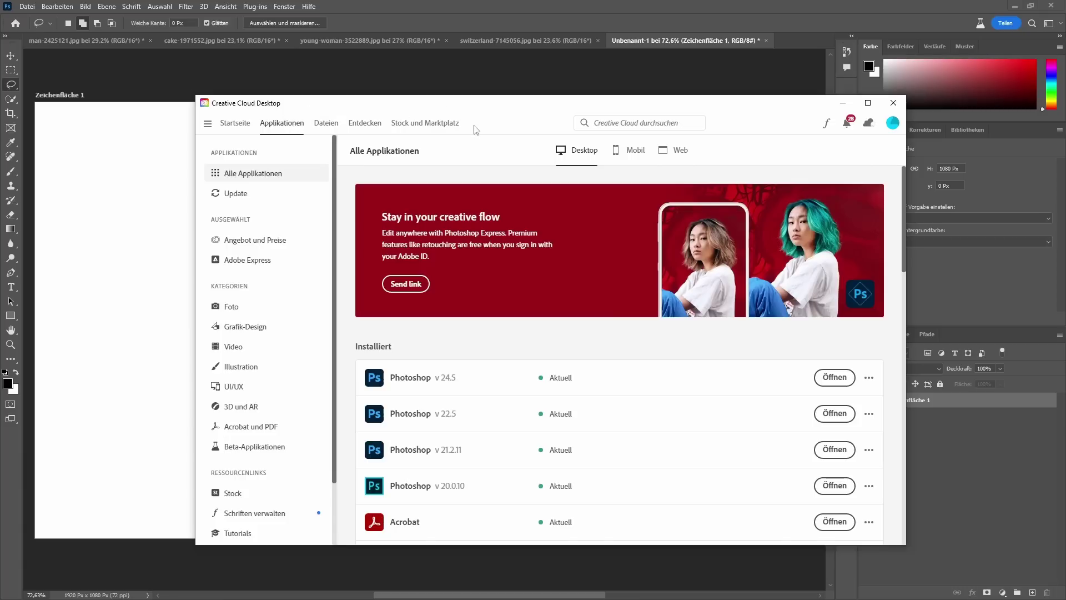
Step: Review Creative Cloud's recently updated apps and the beta list showing Photoshop (Beta) installed
{"action": "left_click", "coordinate": [273, 199]}
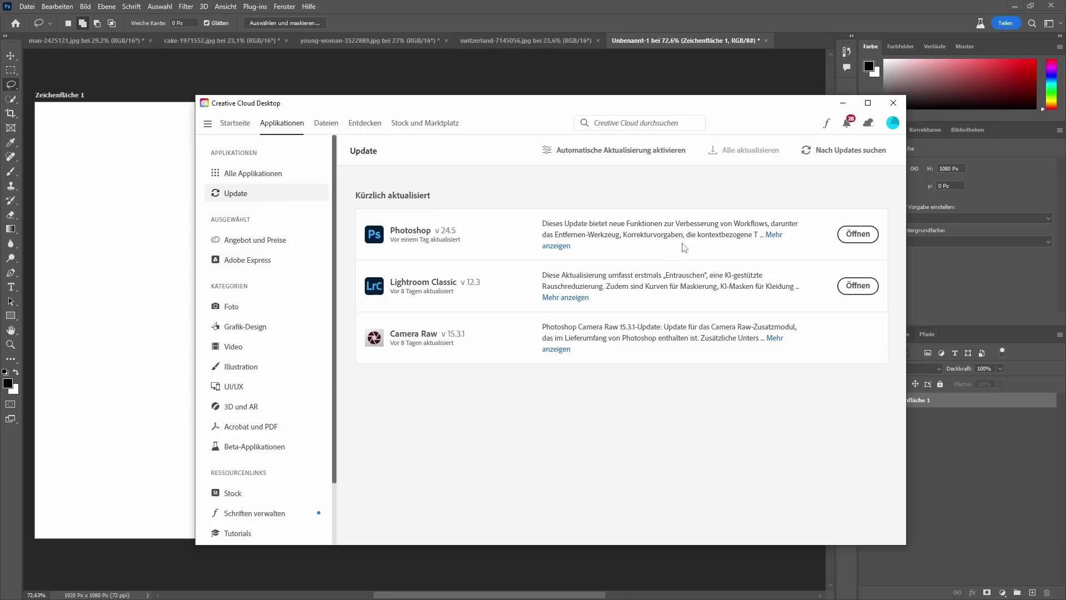
{"action": "left_click", "coordinate": [264, 453]}
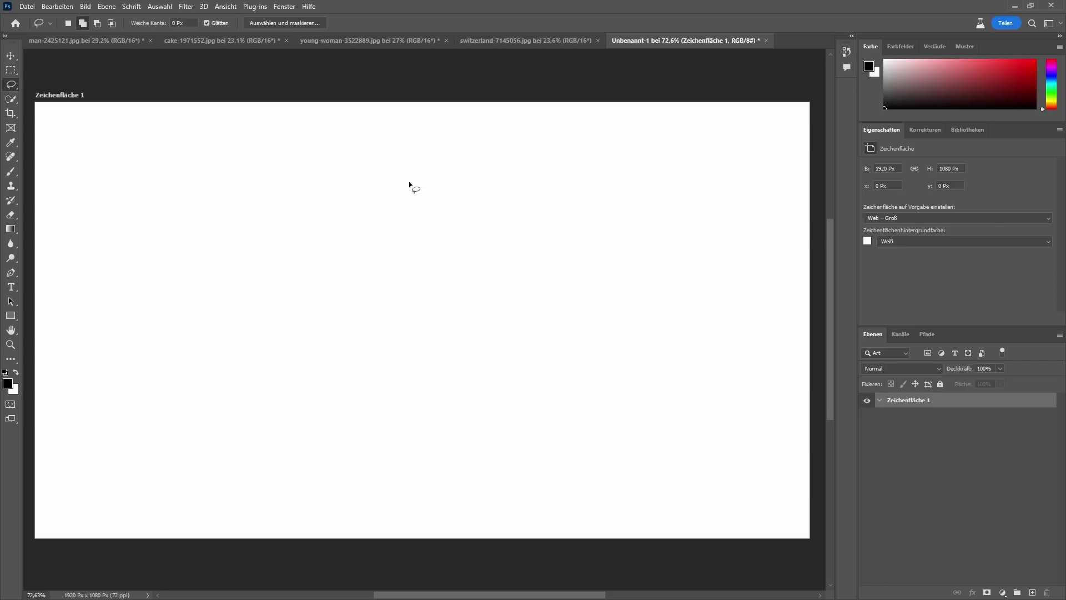
{"action": "left_click", "coordinate": [285, 6]}
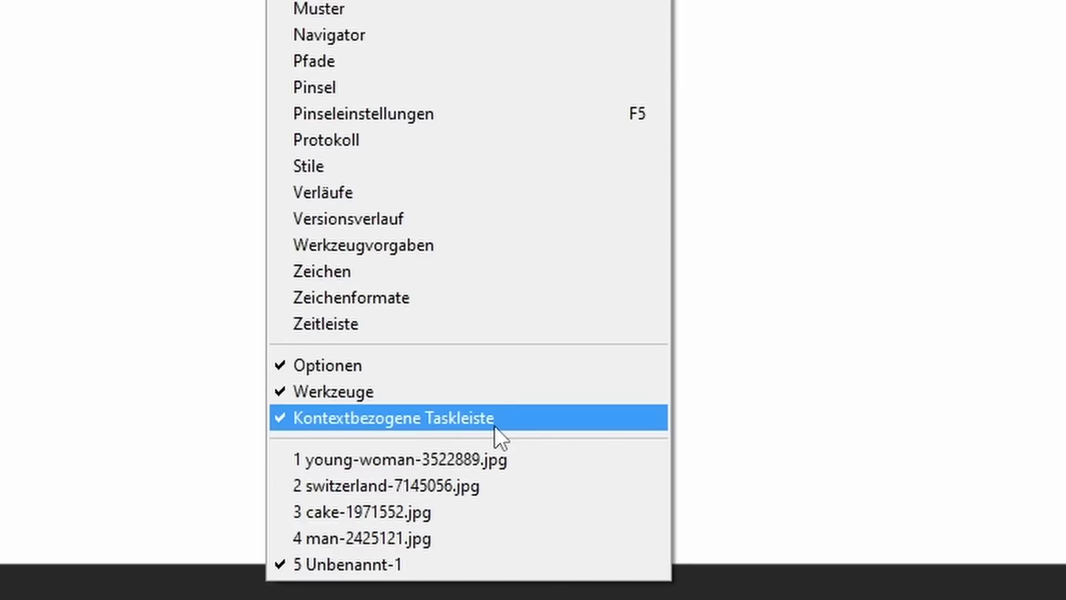
{"action": "left_click", "coordinate": [485, 9]}
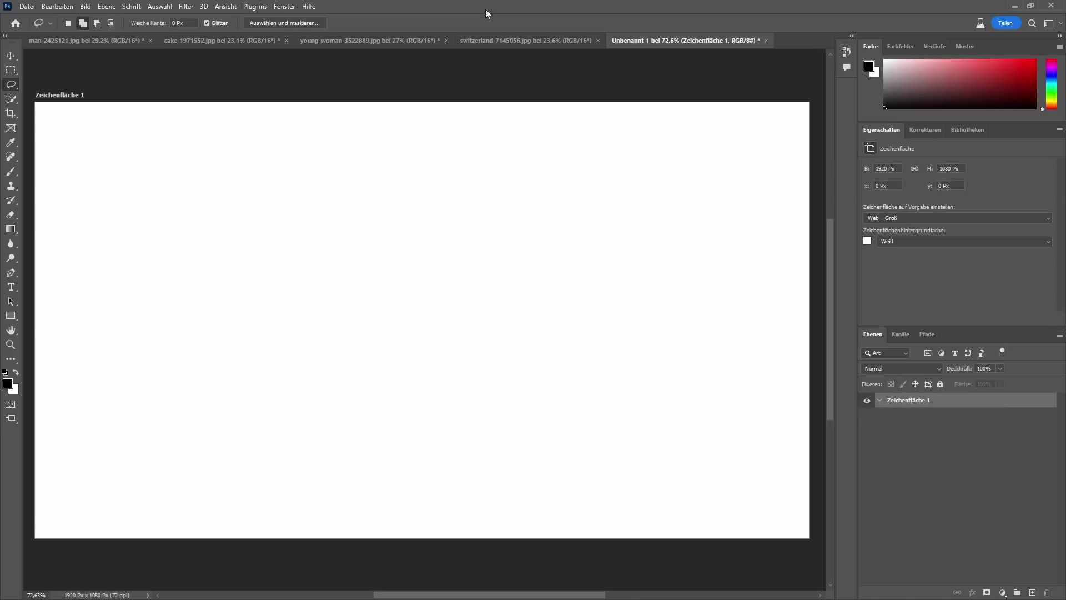
Step: In man-2425121.jpg, lasso-select the seated man on the left
{"action": "left_click", "coordinate": [122, 41]}
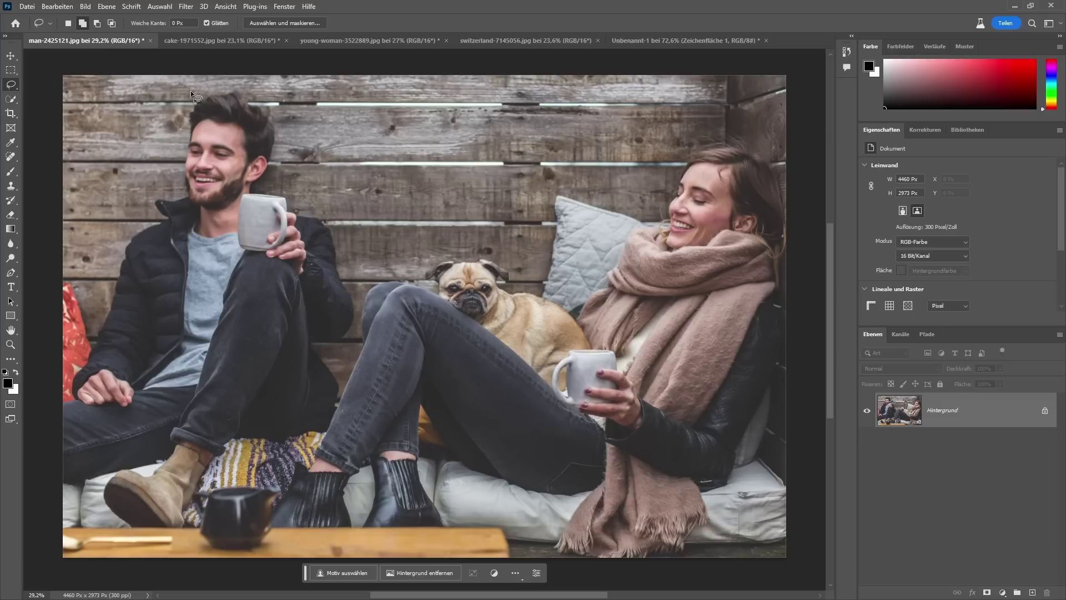
{"action": "left_click_drag", "start_coordinate": [222, 83], "coordinate": [121, 215]}
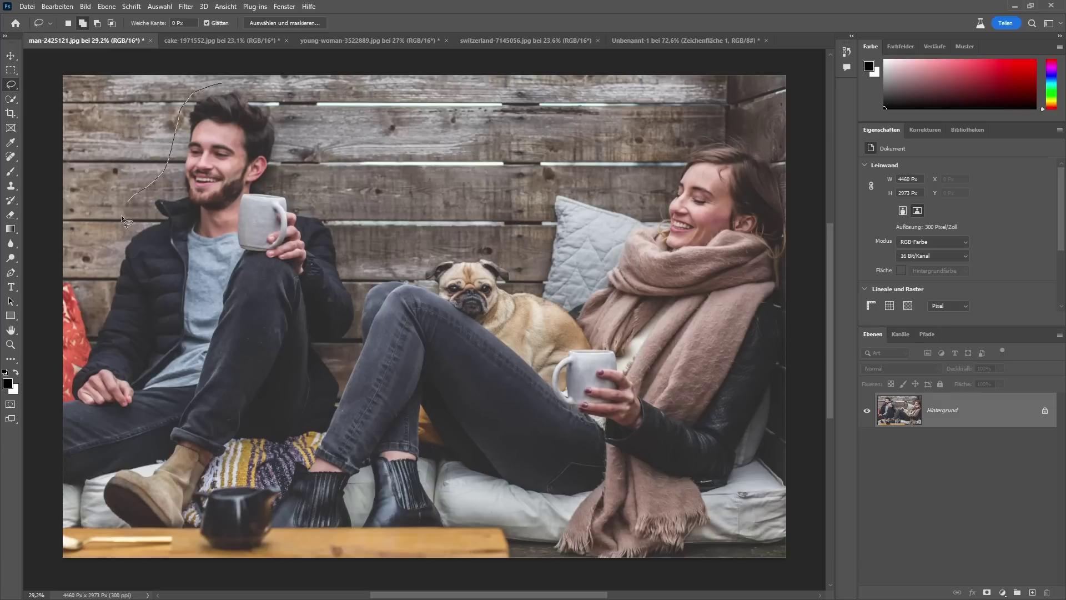
{"action": "left_click_drag", "start_coordinate": [78, 303], "coordinate": [43, 436]}
{"action": "mouse_move", "coordinate": [162, 532]}
{"action": "left_mouse_down"}
{"action": "mouse_move", "coordinate": [197, 529]}
{"action": "mouse_move", "coordinate": [213, 490]}
{"action": "left_mouse_up"}
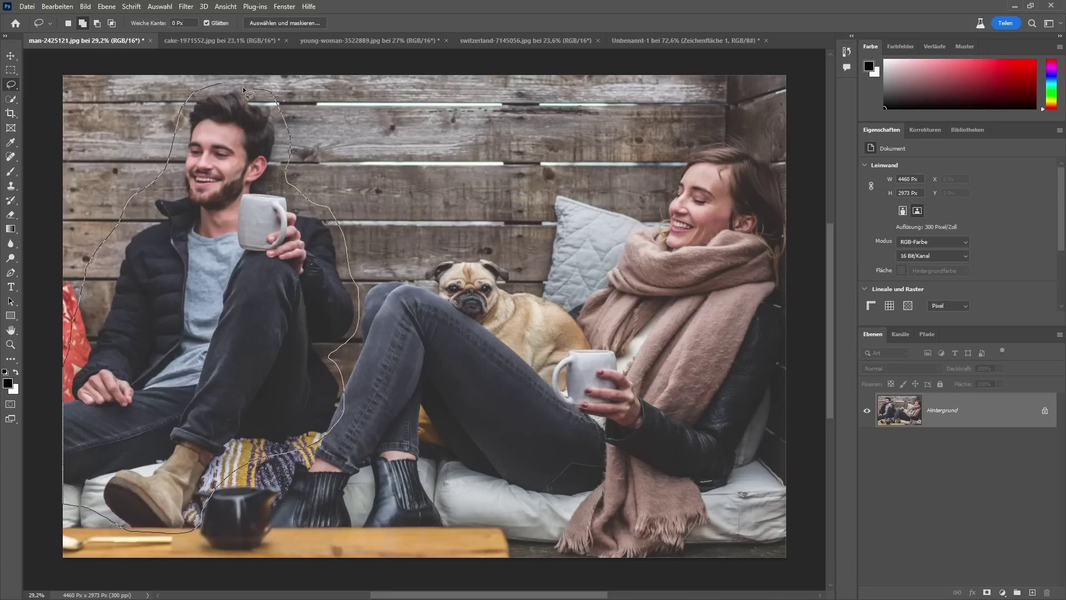
{"action": "left_click_drag", "start_coordinate": [293, 190], "coordinate": [228, 89]}
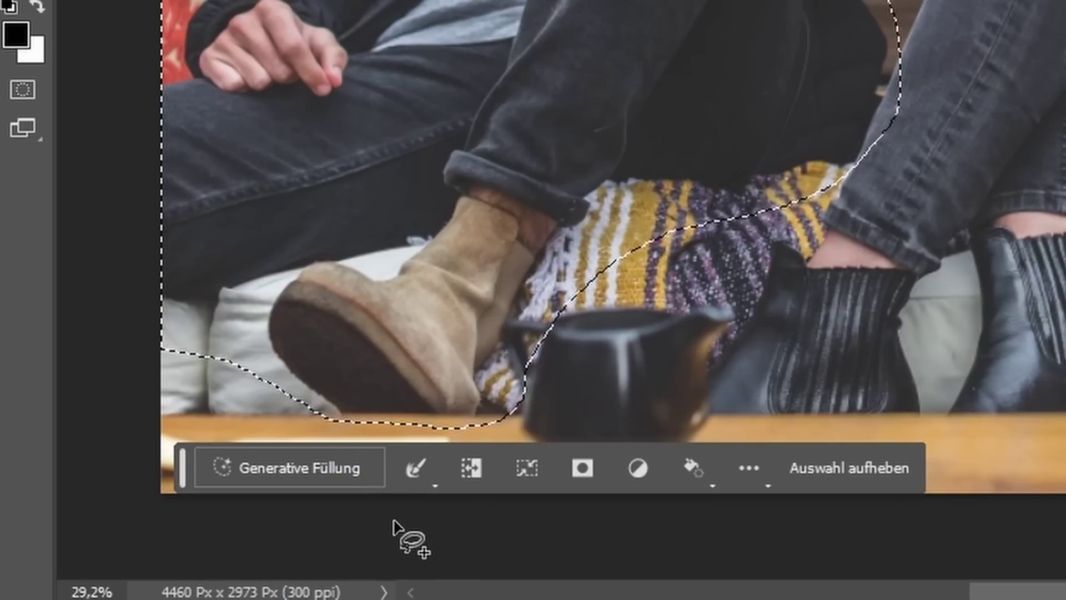
Step: Remove the man with an empty-prompt Generative Fill, retrying after the busy error
{"action": "left_click", "coordinate": [338, 488]}
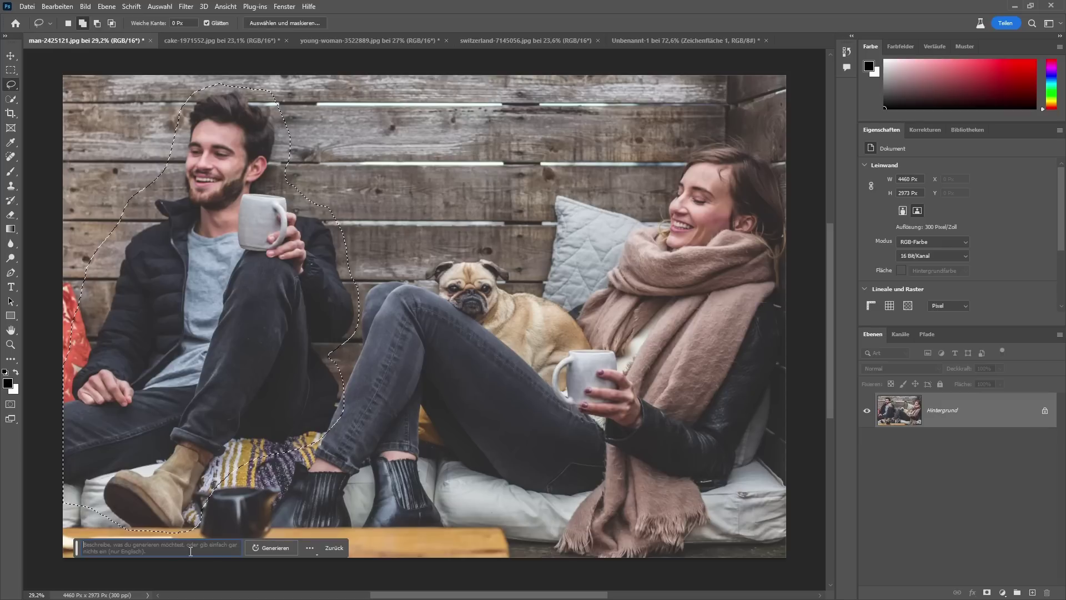
{"action": "left_click", "coordinate": [262, 550]}
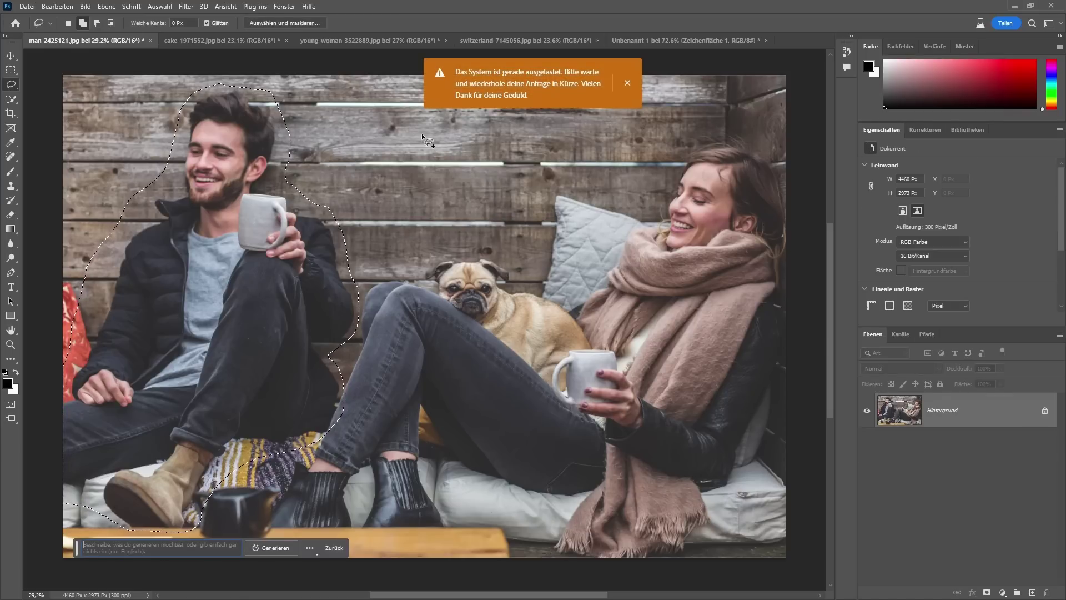
{"action": "left_click", "coordinate": [272, 549]}
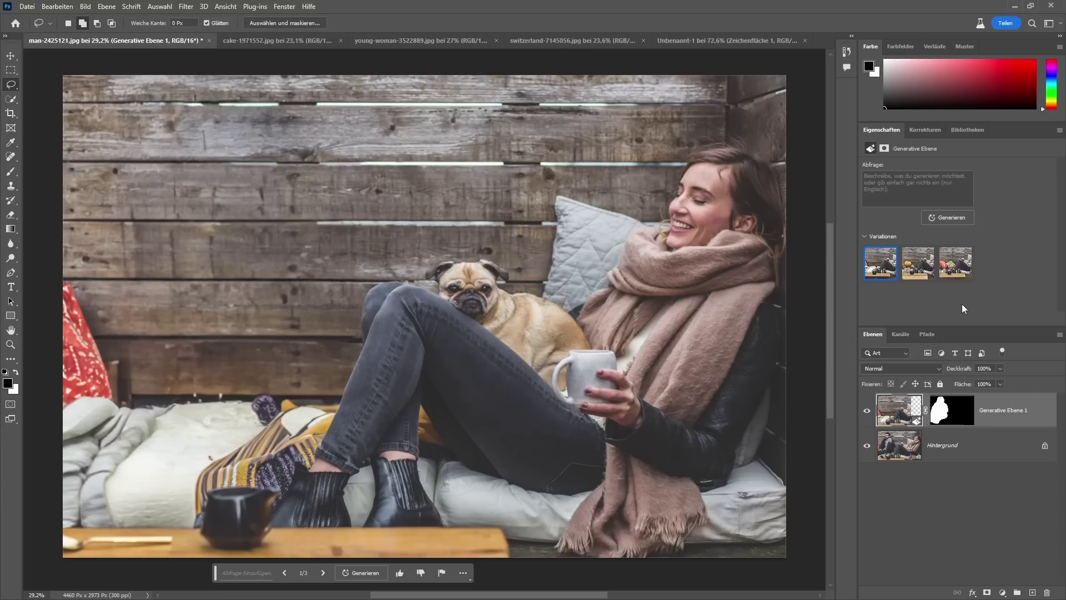
{"action": "left_click", "coordinate": [912, 278]}
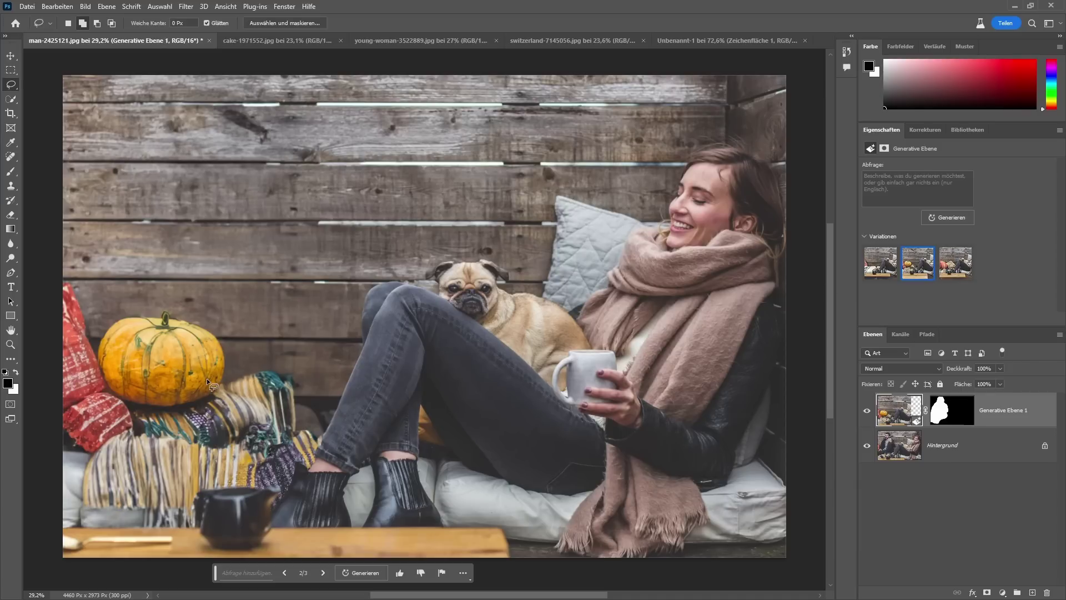
{"action": "left_click", "coordinate": [954, 272]}
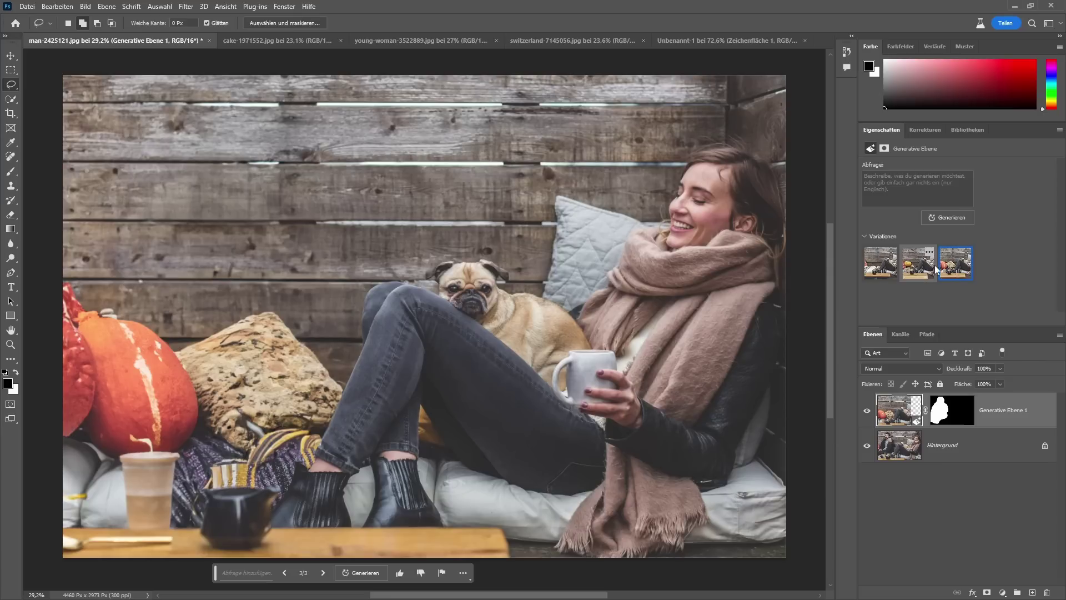
{"action": "left_click", "coordinate": [886, 276]}
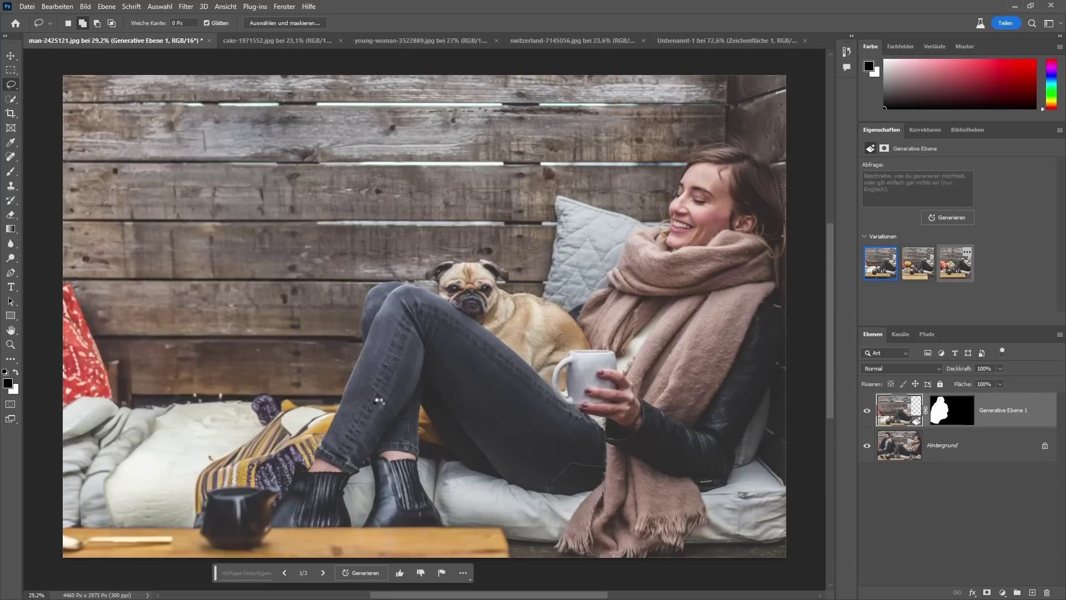
{"action": "key", "text": "ctrl+z"}
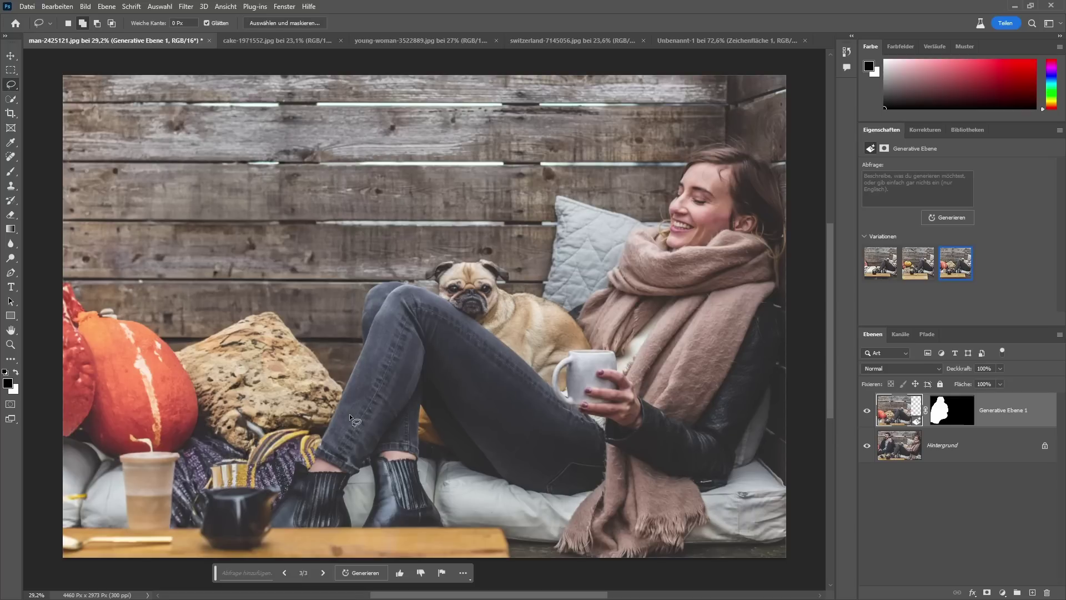
{"action": "left_click", "coordinate": [880, 262]}
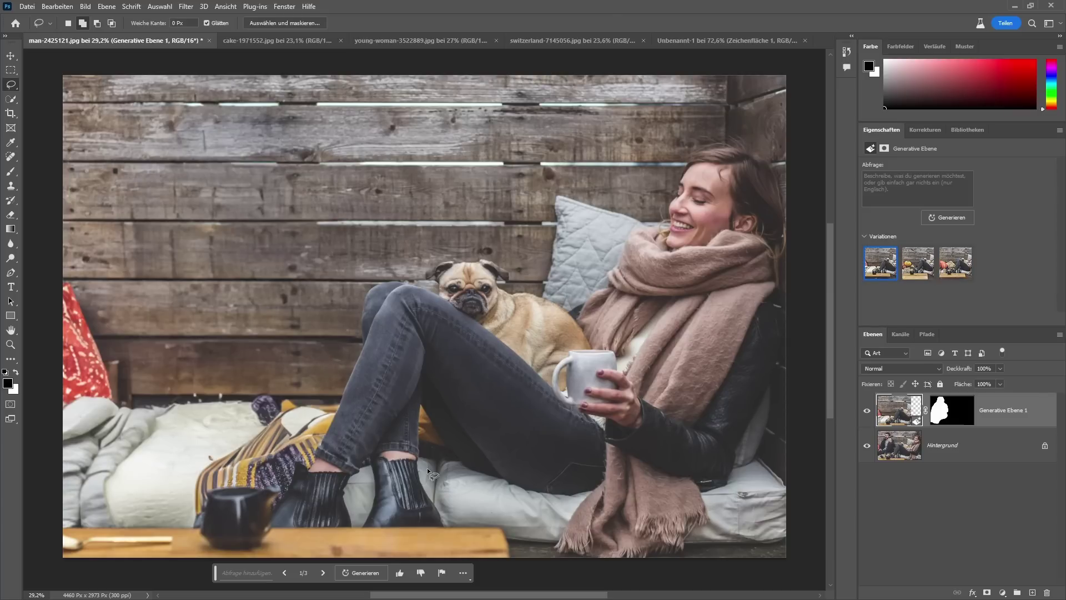
Step: Generate three more fill variations, compare them, and apply the fourth plain-bedding one (4/6)
{"action": "left_click", "coordinate": [943, 217]}
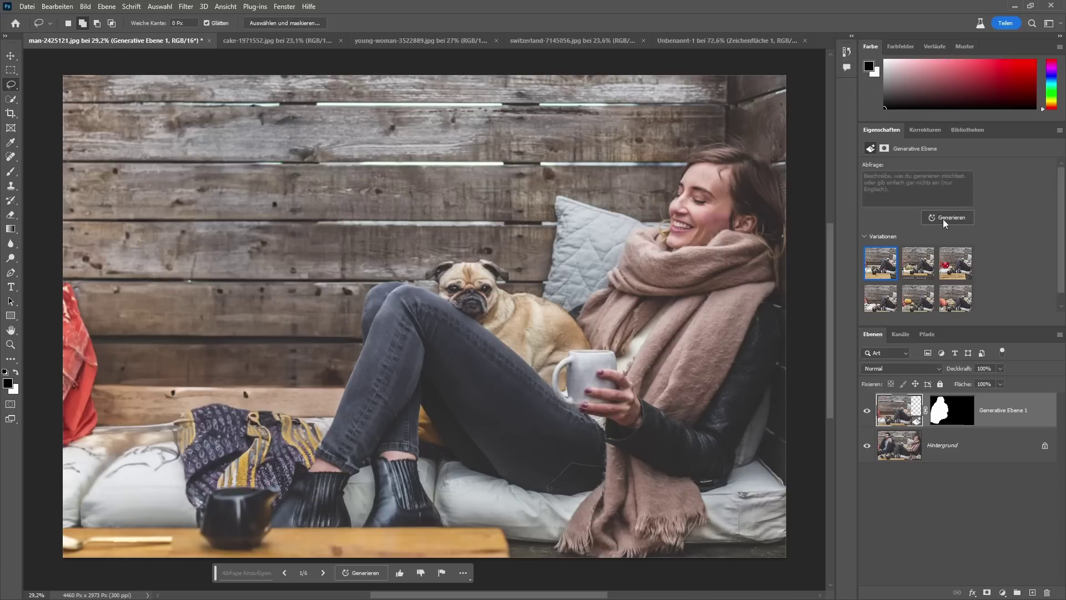
{"action": "left_click", "coordinate": [956, 267]}
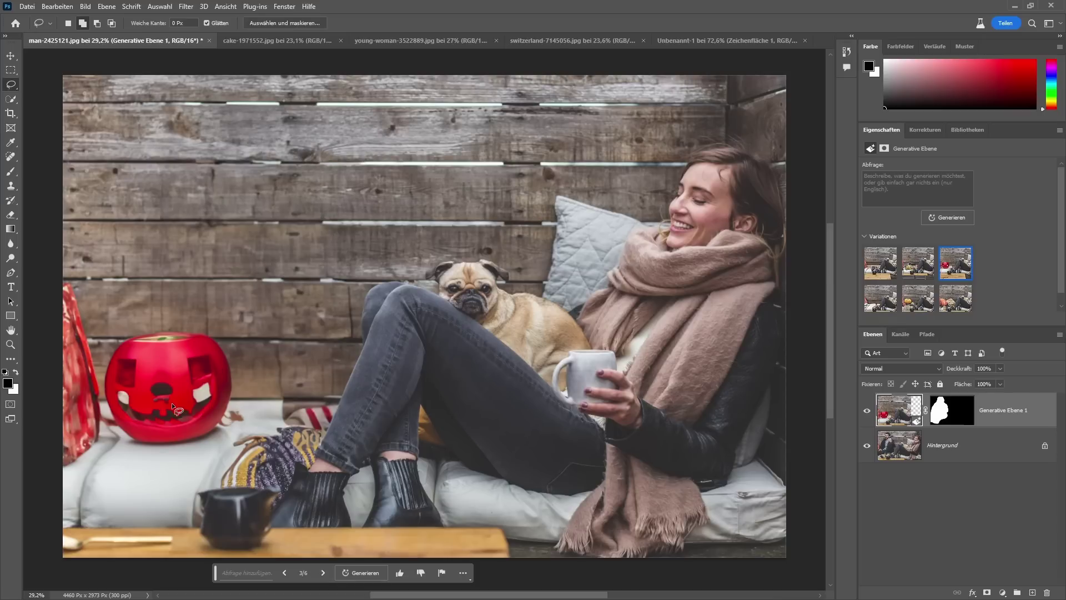
{"action": "left_click", "coordinate": [909, 276]}
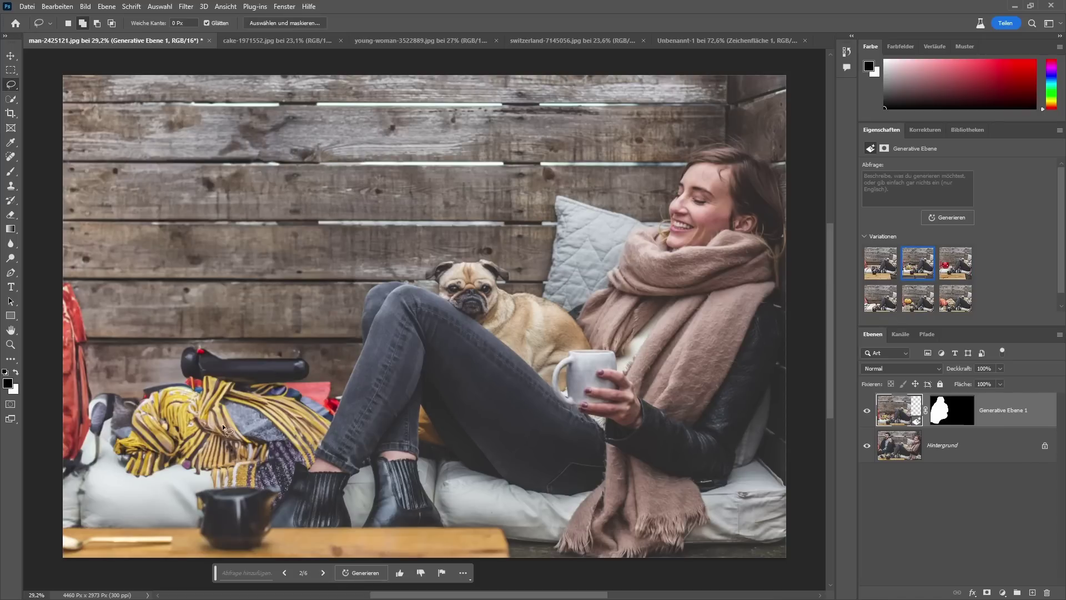
{"action": "left_click", "coordinate": [877, 281]}
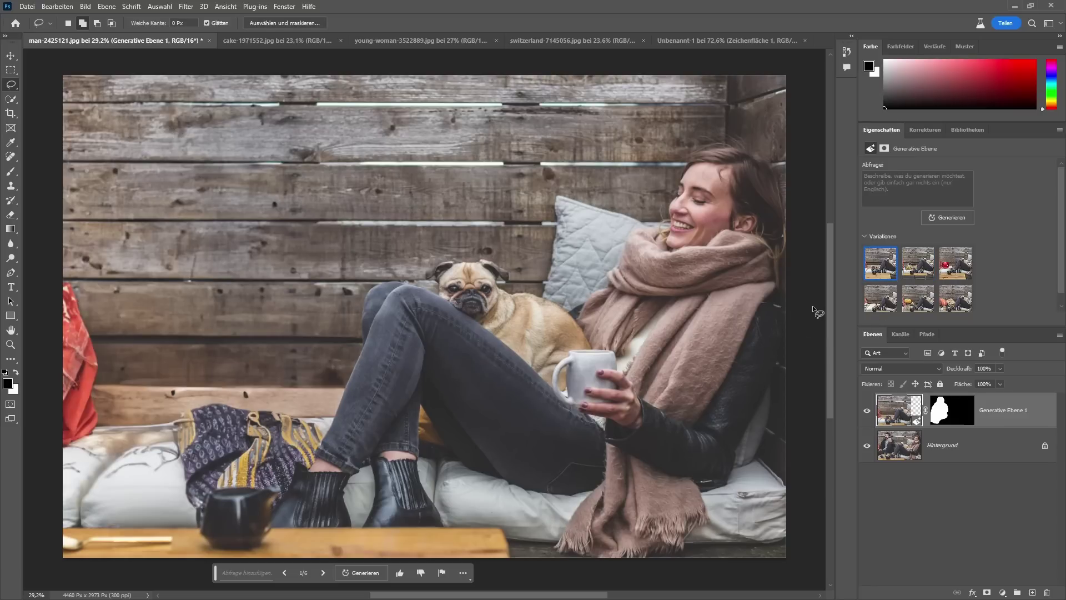
{"action": "mouse_move", "coordinate": [881, 298]}
{"action": "left_click", "coordinate": [871, 309]}
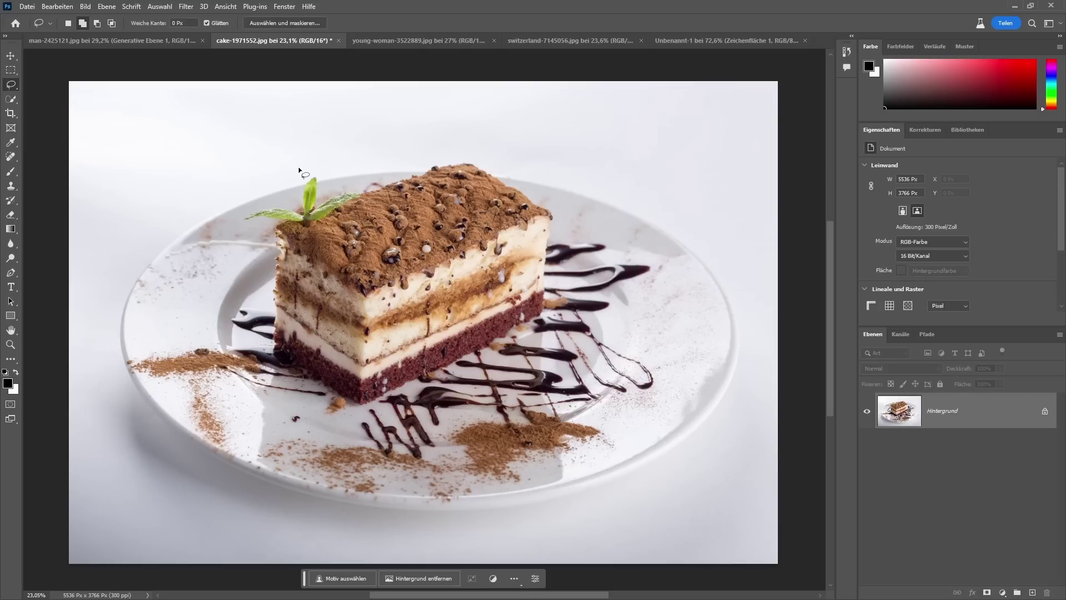
Step: Lasso-select the cake slice on the plate
{"action": "left_click_drag", "start_coordinate": [298, 167], "coordinate": [294, 174]}
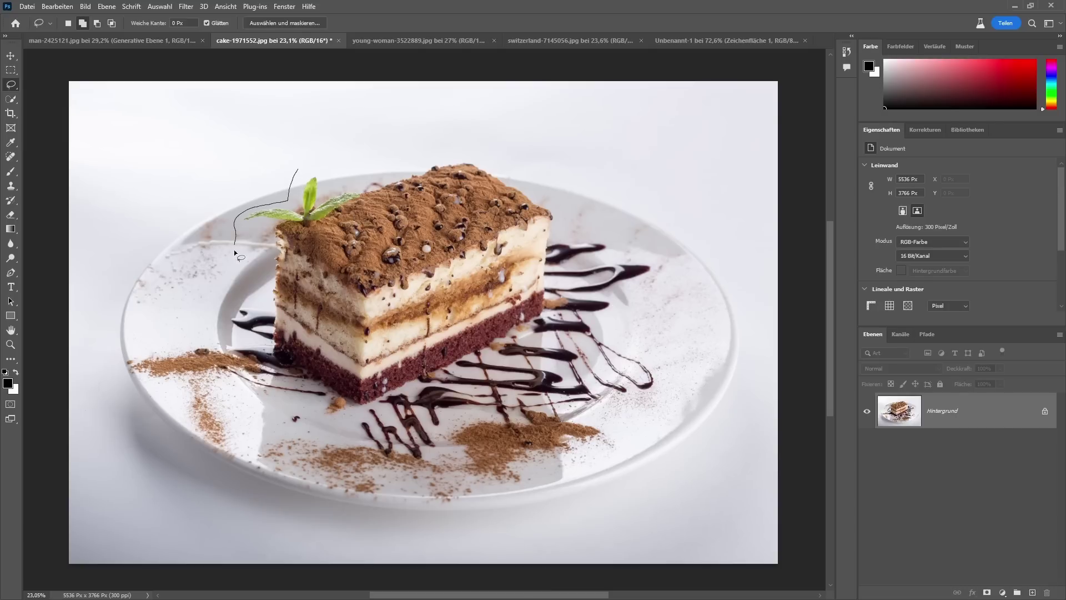
{"action": "left_click_drag", "start_coordinate": [242, 290], "coordinate": [577, 380]}
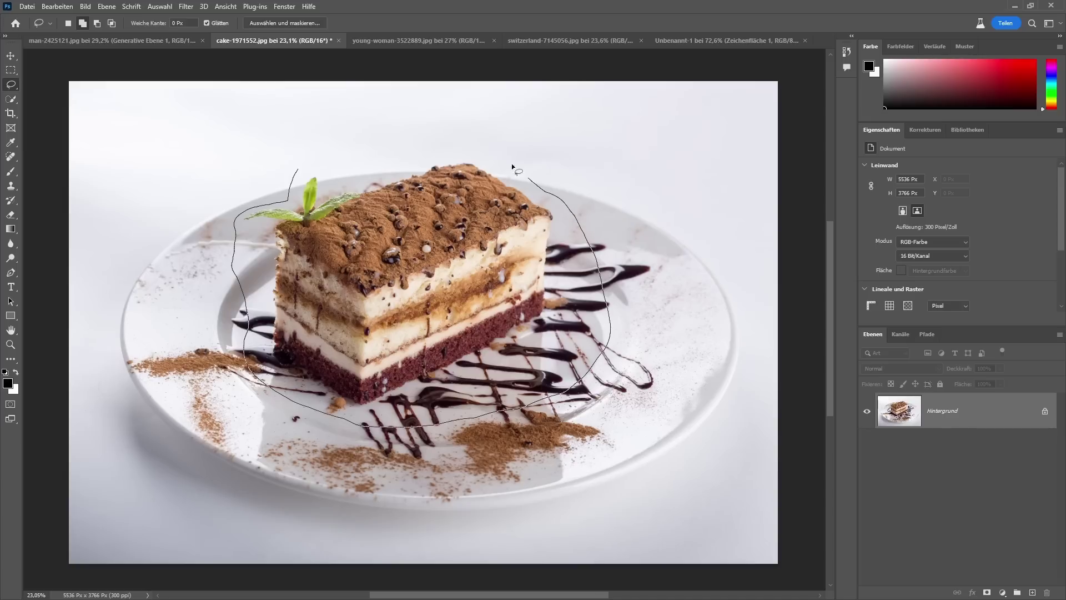
{"action": "left_click_drag", "start_coordinate": [512, 164], "coordinate": [418, 163]}
{"action": "left_click_drag", "start_coordinate": [338, 178], "coordinate": [301, 168]}
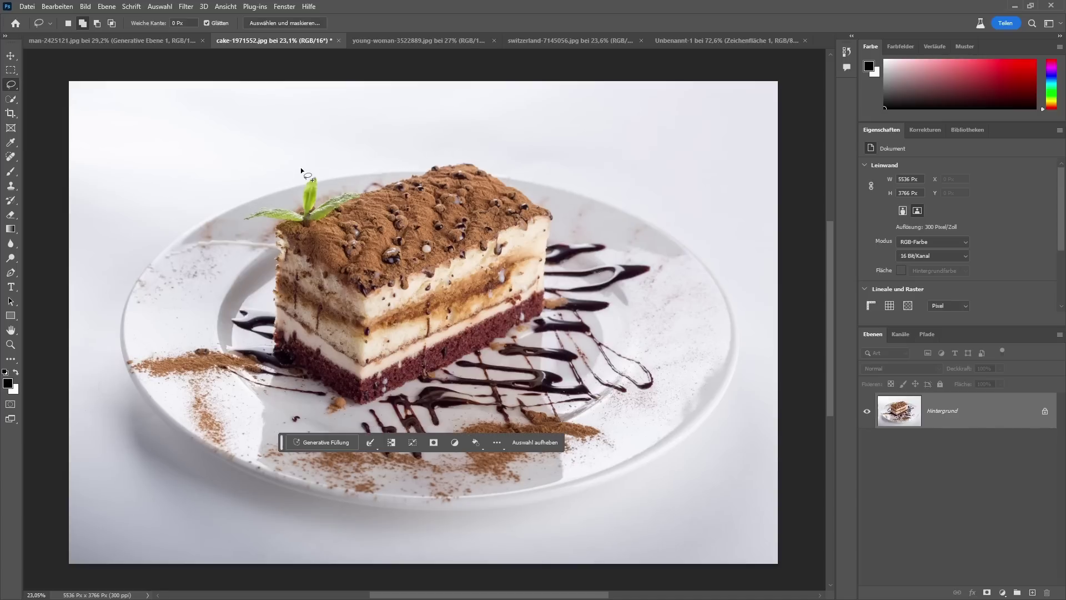
Step: Generative Fill the cake selection with the prompt 'ice cream with cherries'
{"action": "left_click", "coordinate": [325, 444]}
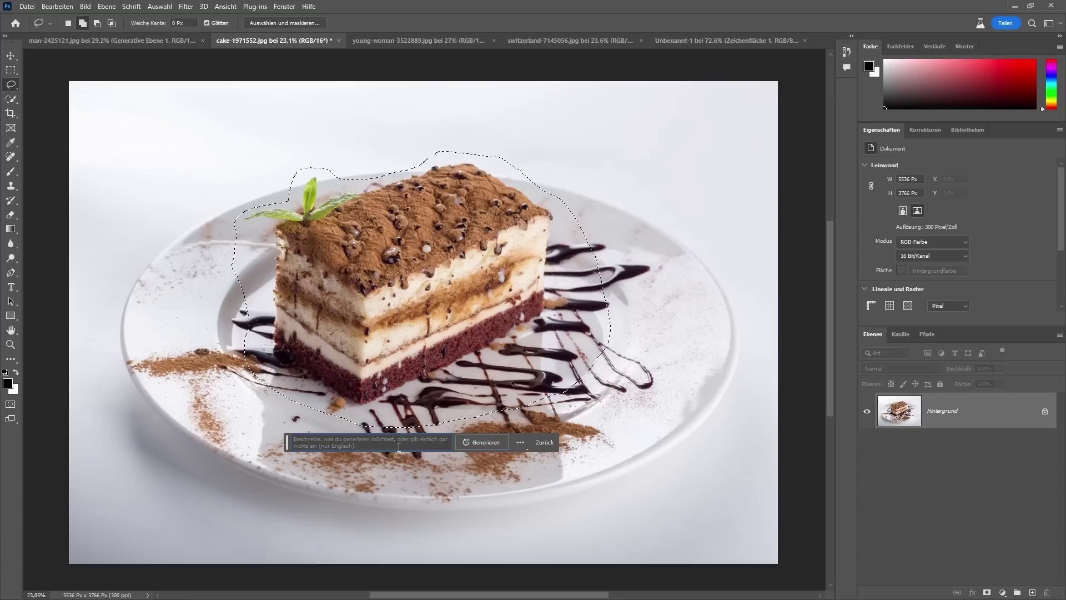
{"action": "type", "text": "ice"}
{"action": "type", "text": " cream with"}
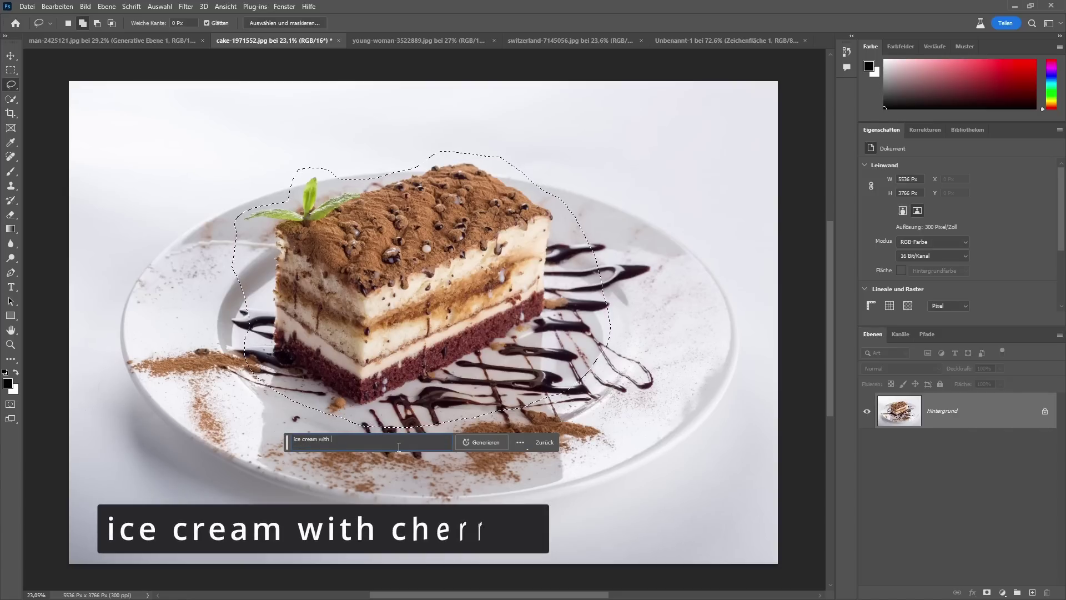
{"action": "type", "text": " cherries"}
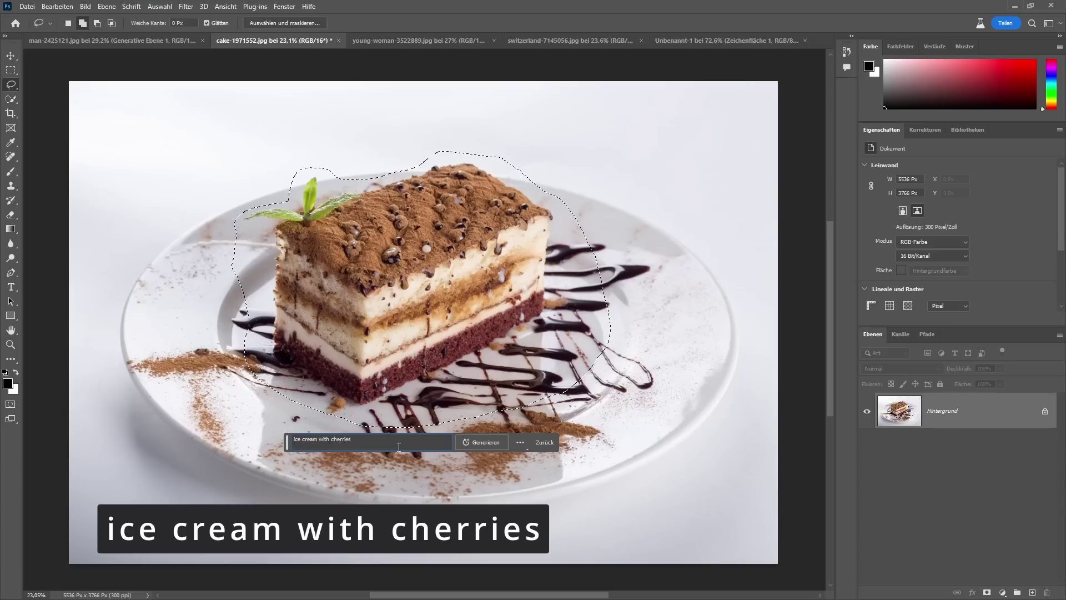
{"action": "left_click", "coordinate": [471, 442]}
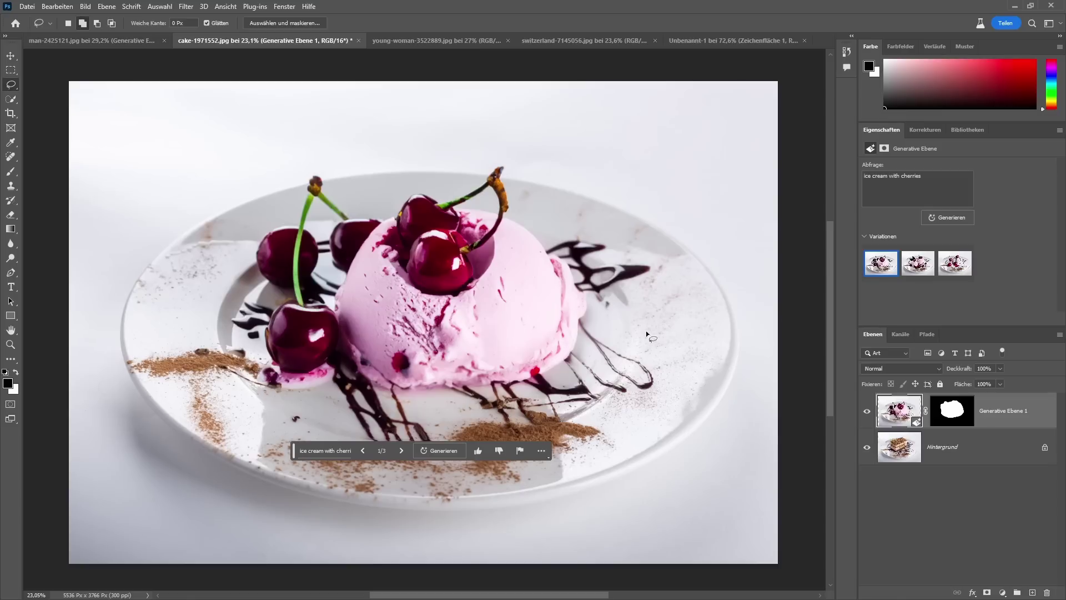
Step: Preview the two-scoop second variation, then show the third with cherries and red syrup
{"action": "left_click", "coordinate": [910, 266]}
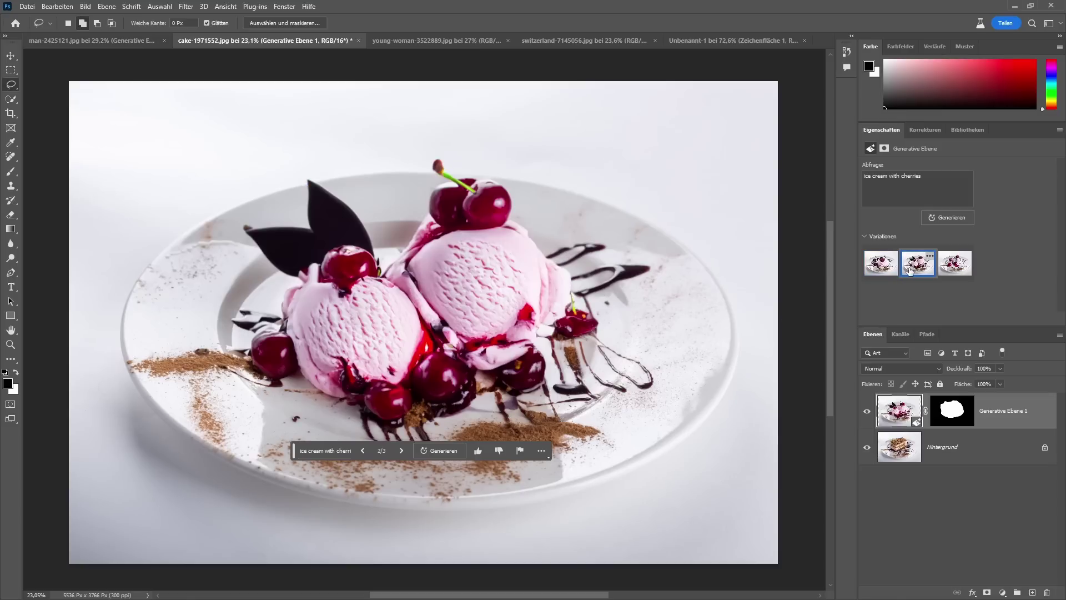
{"action": "left_click", "coordinate": [955, 270]}
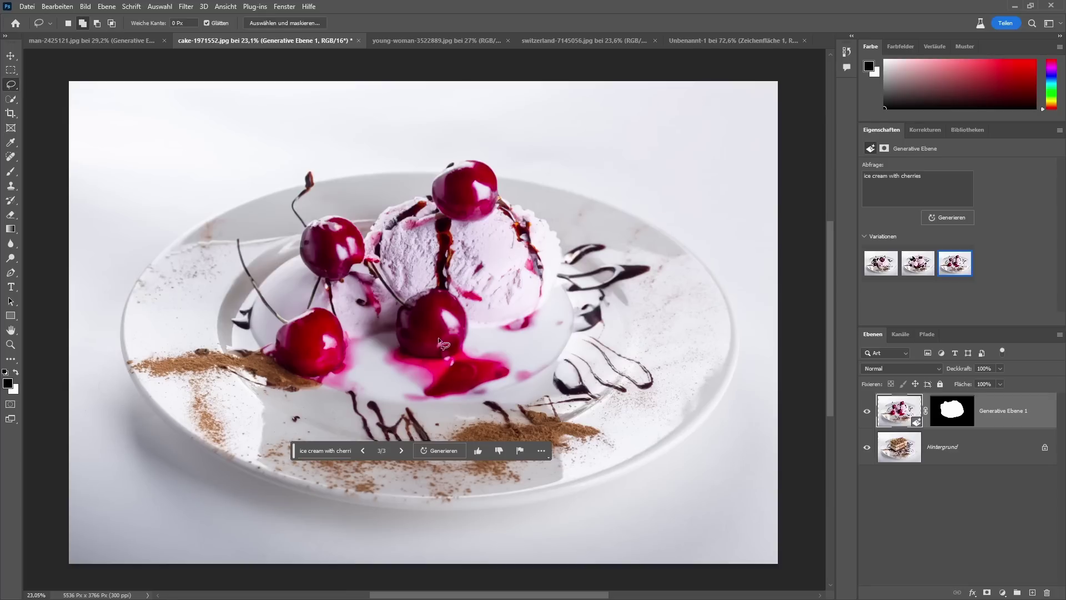
Step: Generate three more cherry versions, show the mint-sprig one, and select 'cherries' in the prompt
{"action": "left_click", "coordinate": [942, 221]}
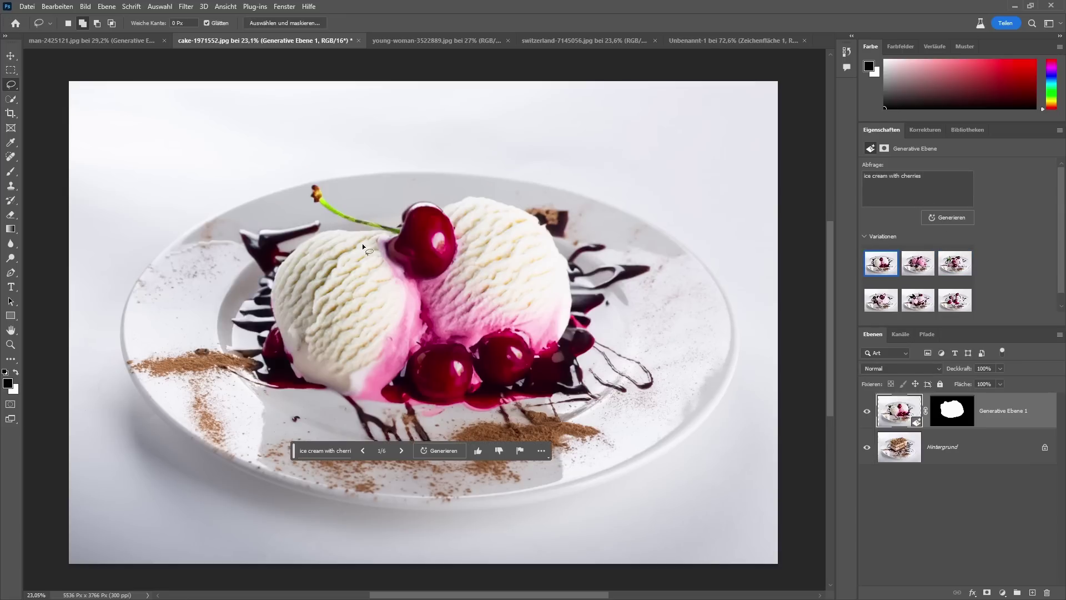
{"action": "left_click", "coordinate": [907, 264]}
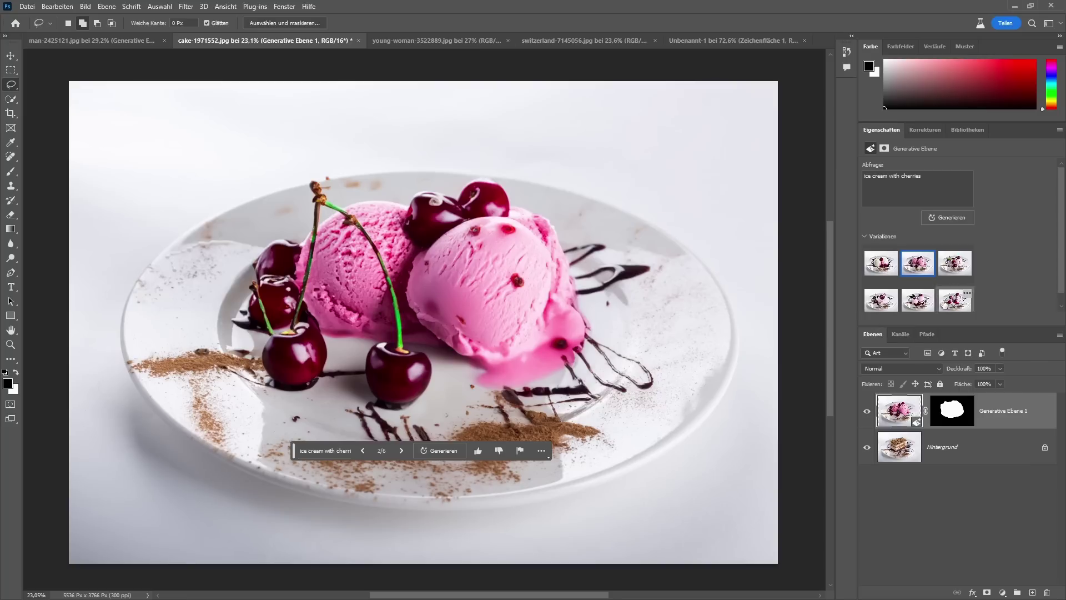
{"action": "left_click", "coordinate": [953, 271]}
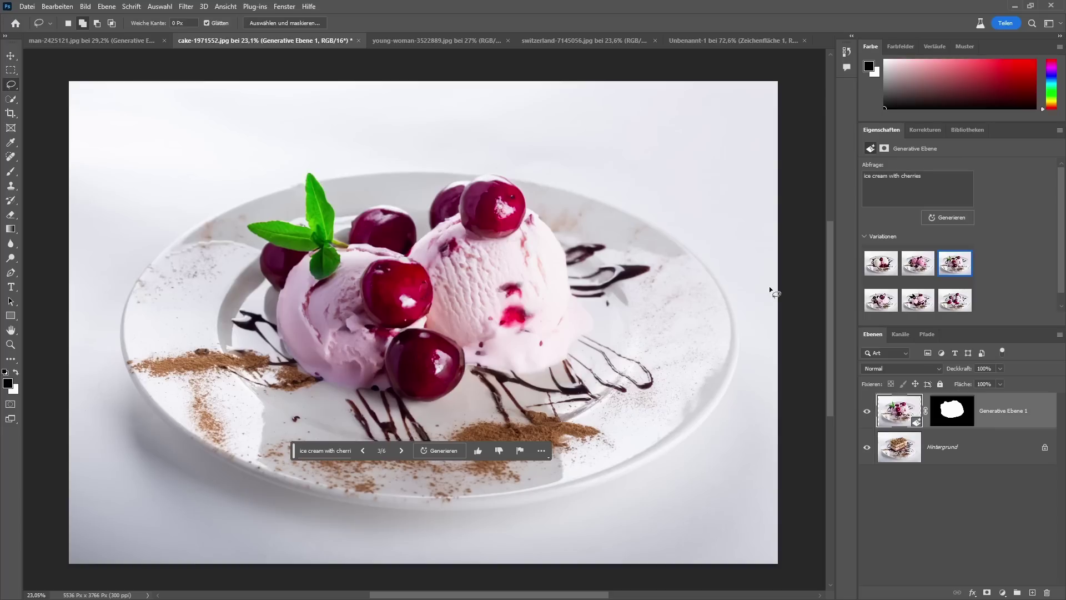
{"action": "left_click_drag", "start_coordinate": [901, 176], "coordinate": [923, 176]}
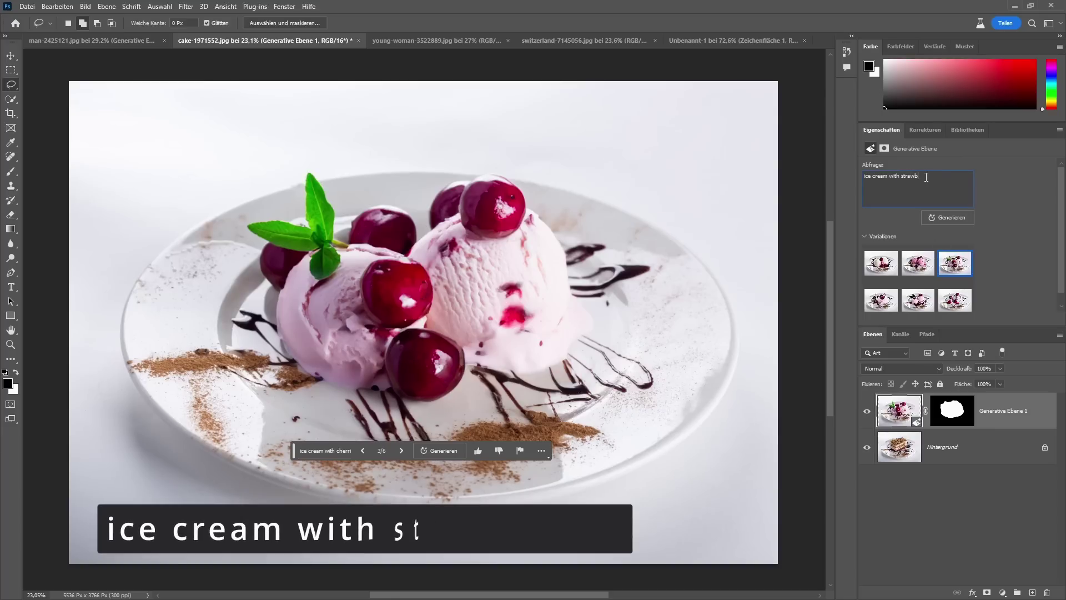
Step: Change the prompt to 'ice cream with strawberries', generate three versions, and preview them
{"action": "type", "text": "strawberri"}
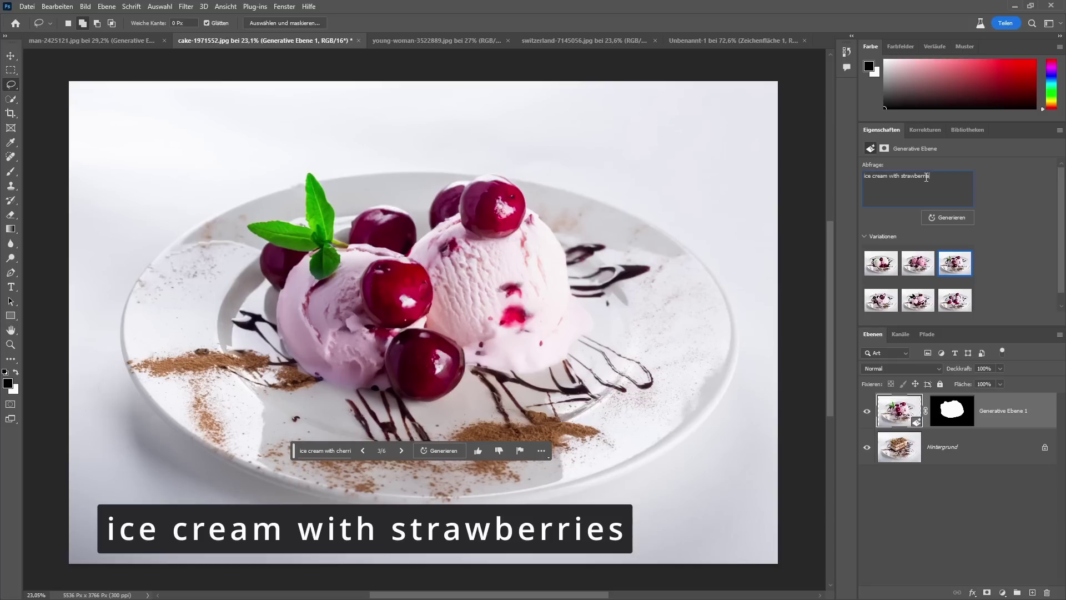
{"action": "type", "text": "es"}
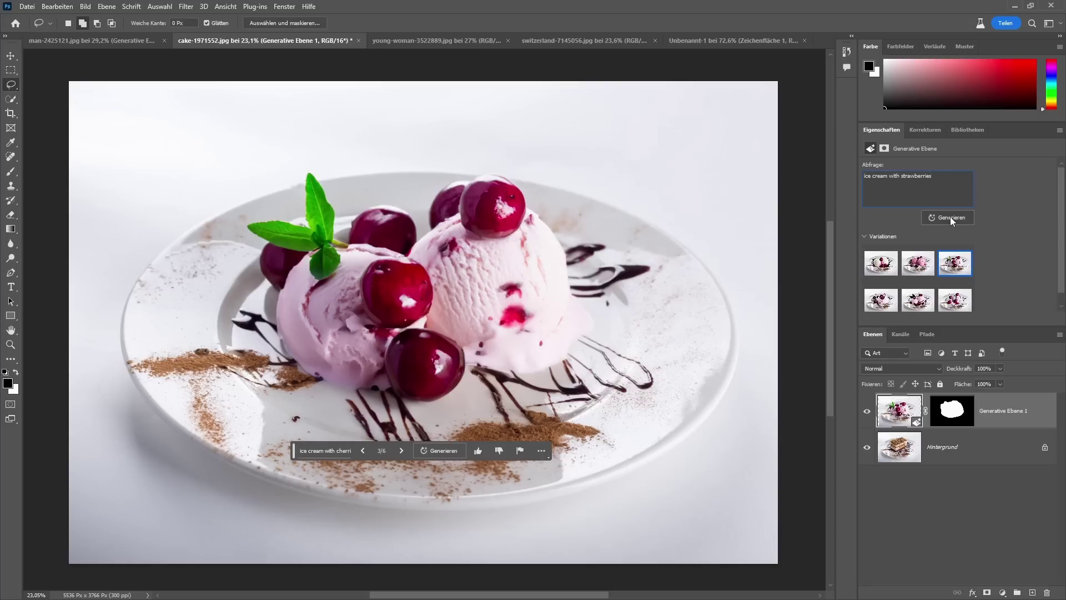
{"action": "left_click", "coordinate": [950, 216]}
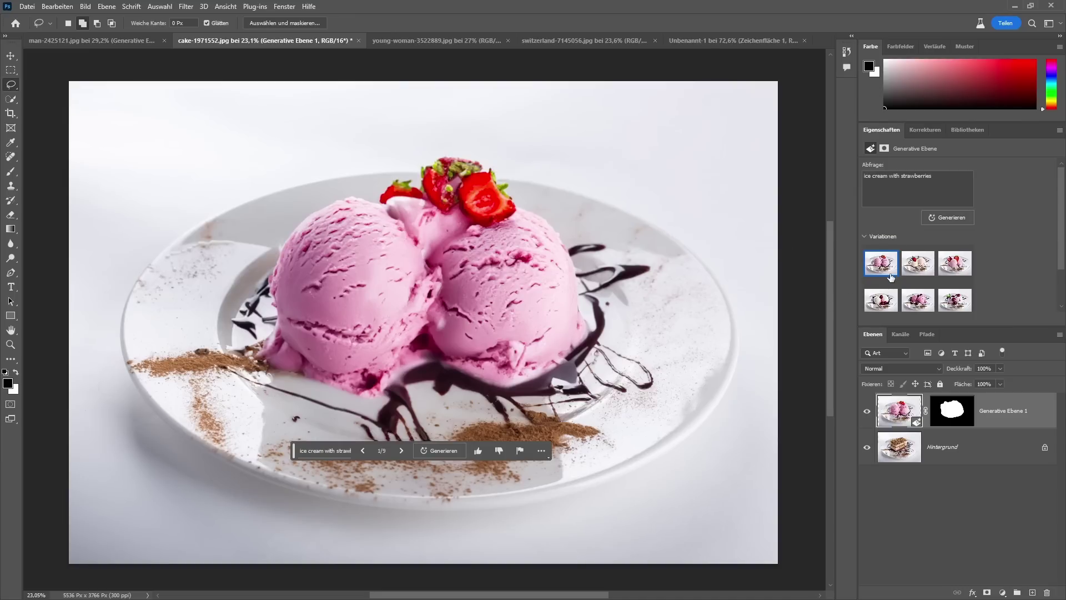
{"action": "left_click", "coordinate": [916, 270]}
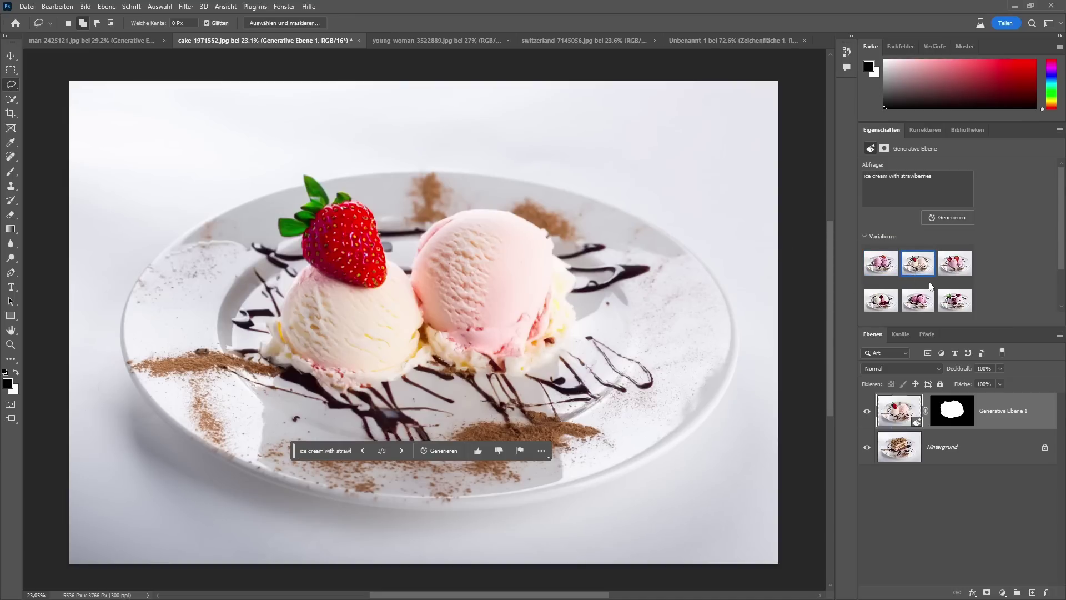
{"action": "left_click", "coordinate": [949, 274]}
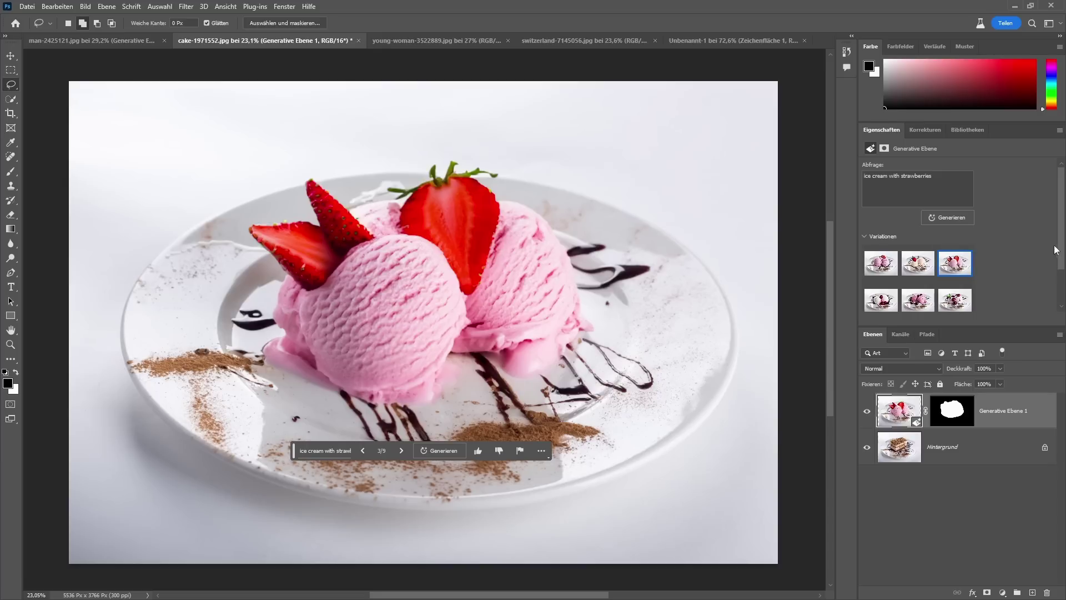
{"action": "left_click_drag", "start_coordinate": [1057, 248], "coordinate": [1060, 282]}
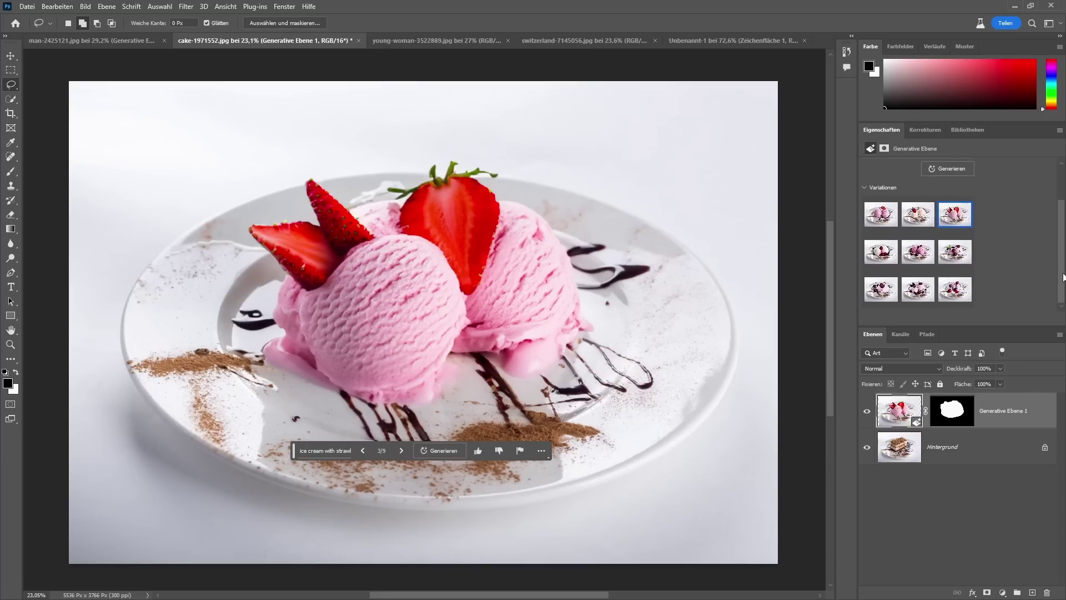
{"action": "left_click_drag", "start_coordinate": [1062, 277], "coordinate": [1060, 247]}
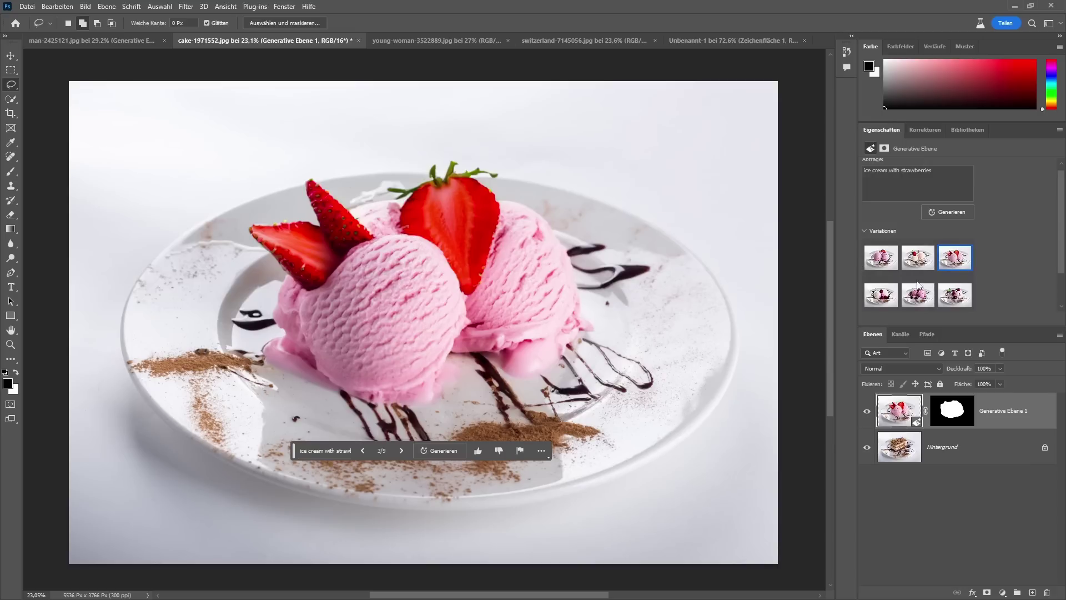
{"action": "mouse_move", "coordinate": [917, 257]}
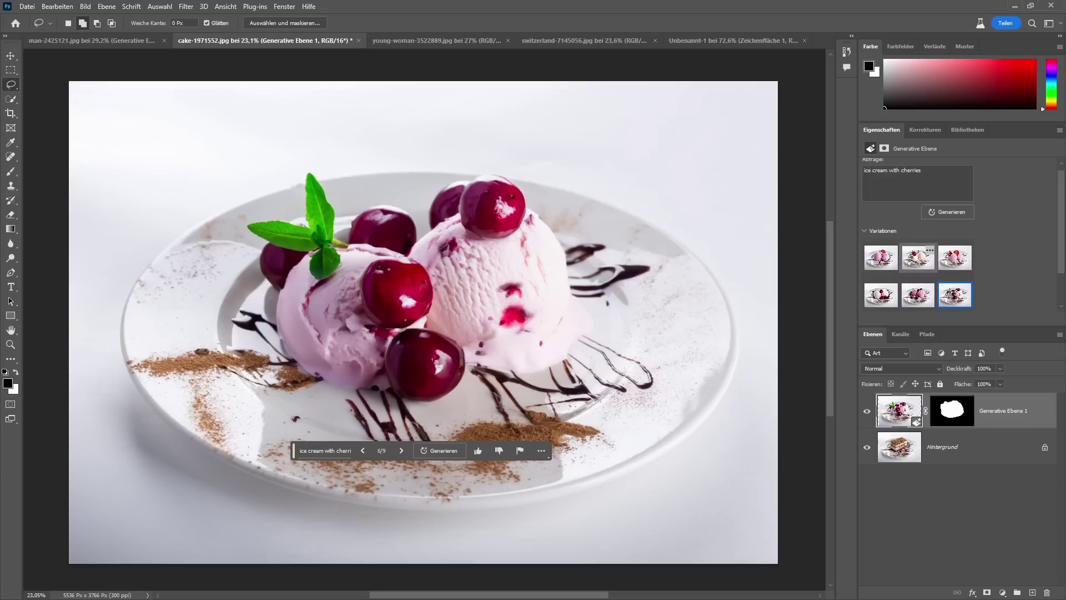
Step: Apply the second variation, the strawberry ice cream
{"action": "left_click", "coordinate": [915, 262]}
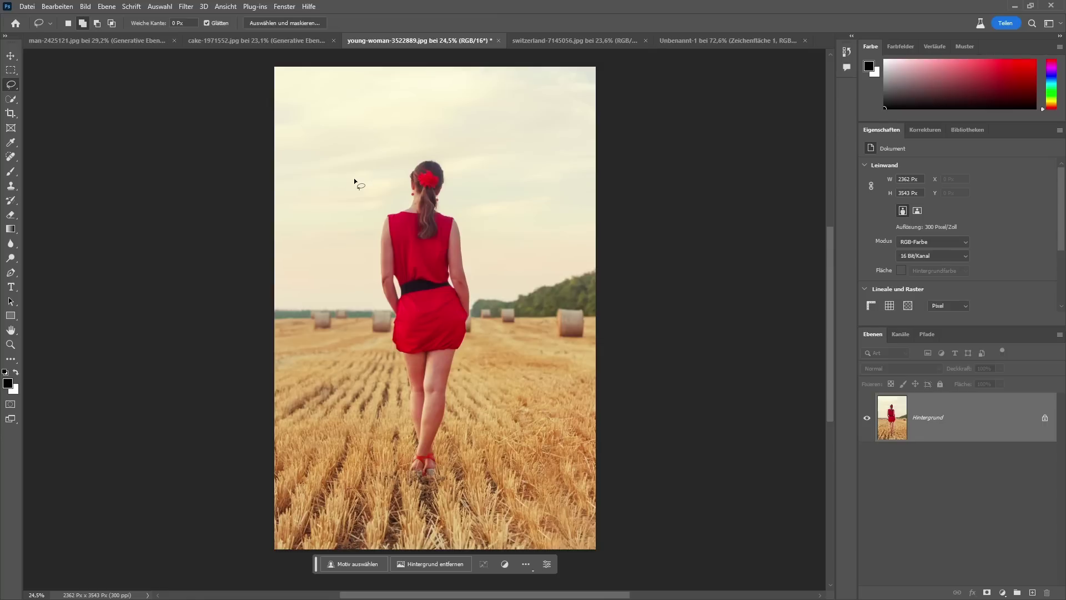
Step: Crop-extend the canvas evenly on both sides to 7130 × 3543 px and fit it in view
{"action": "left_click", "coordinate": [10, 114]}
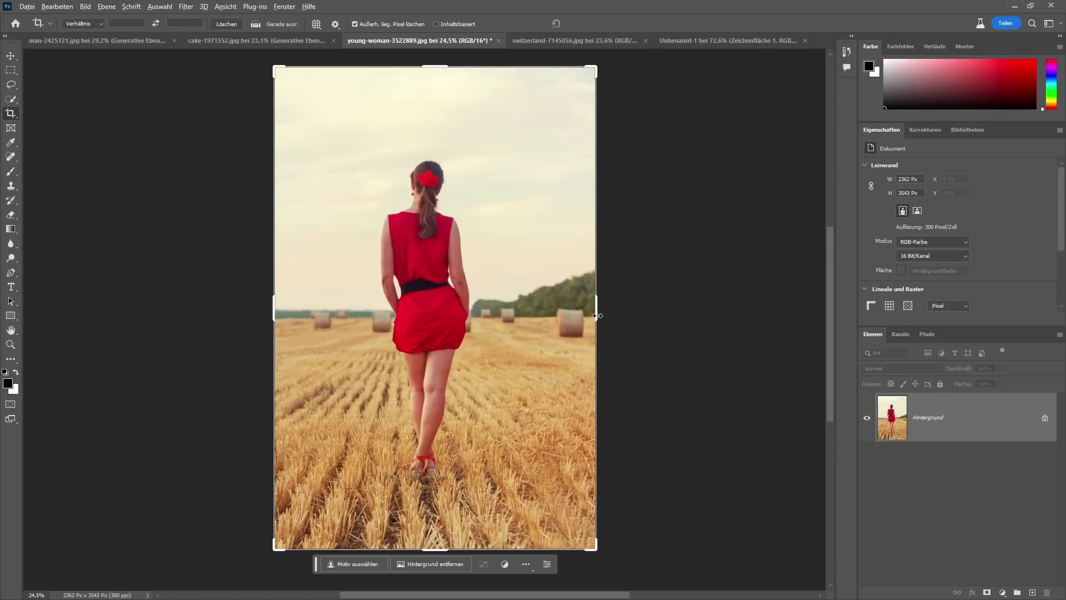
{"action": "left_click_drag", "start_coordinate": [597, 316], "coordinate": [806, 320]}
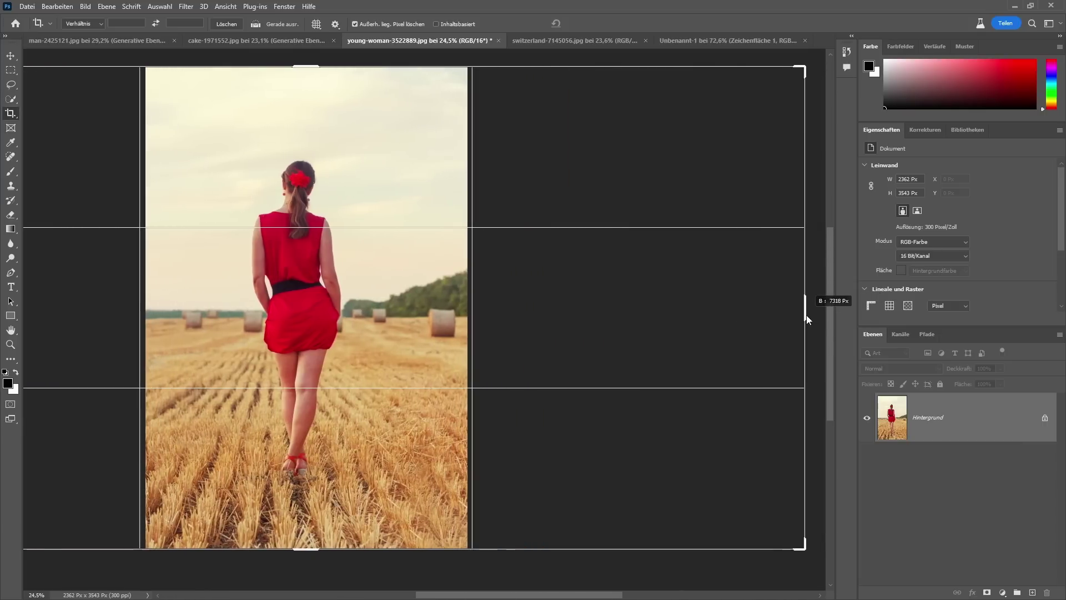
{"action": "left_click_drag", "start_coordinate": [805, 315], "coordinate": [793, 318]}
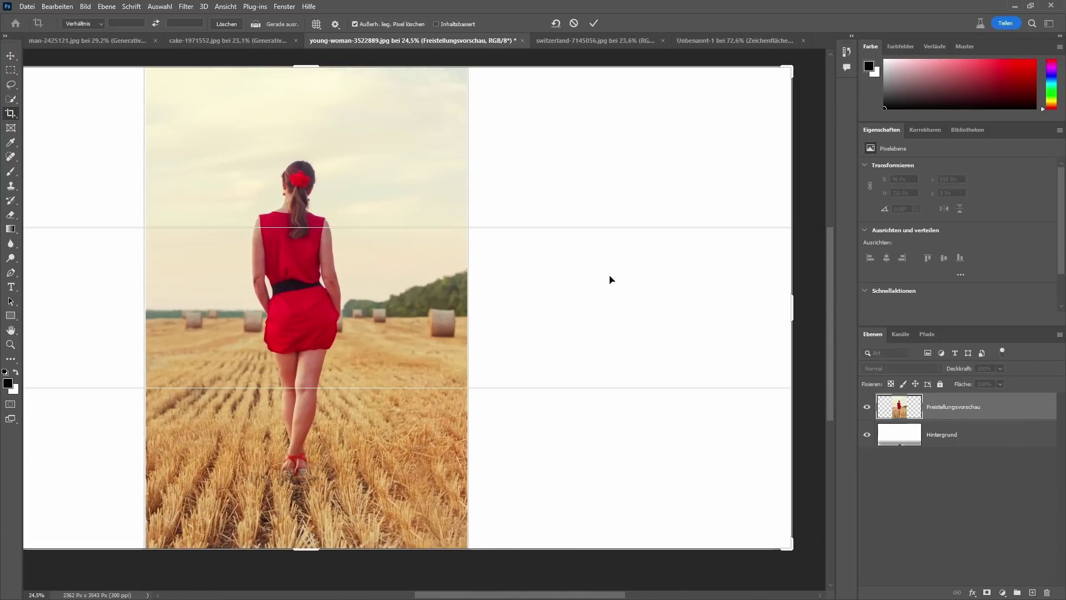
{"action": "left_click", "coordinate": [593, 23]}
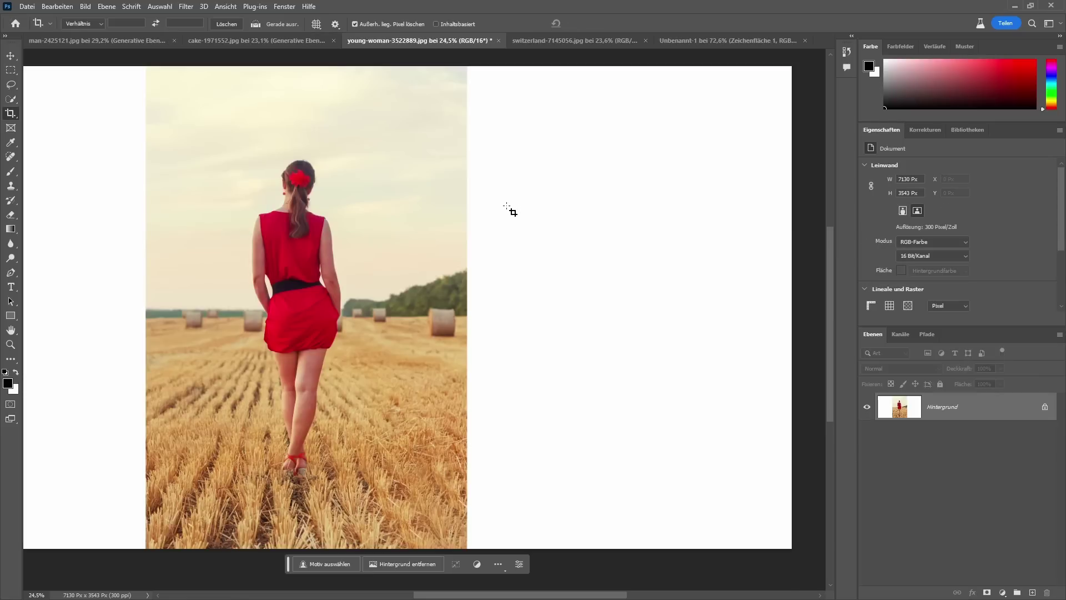
{"action": "key", "text": "ctrl+0"}
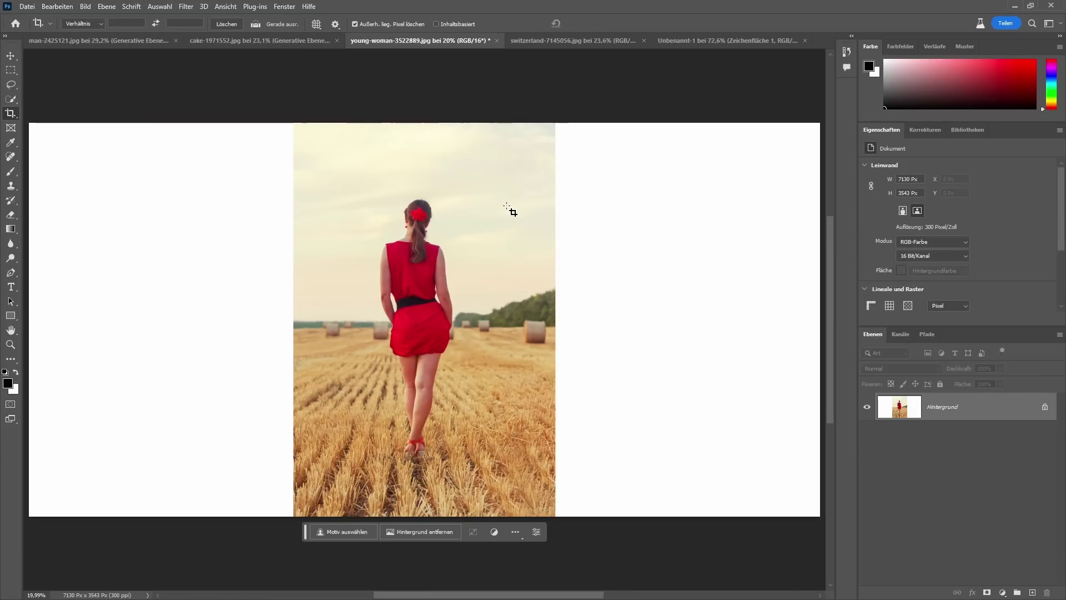
{"action": "scroll", "coordinate": [506, 229], "scroll_direction": "down", "scroll_amount": 1}
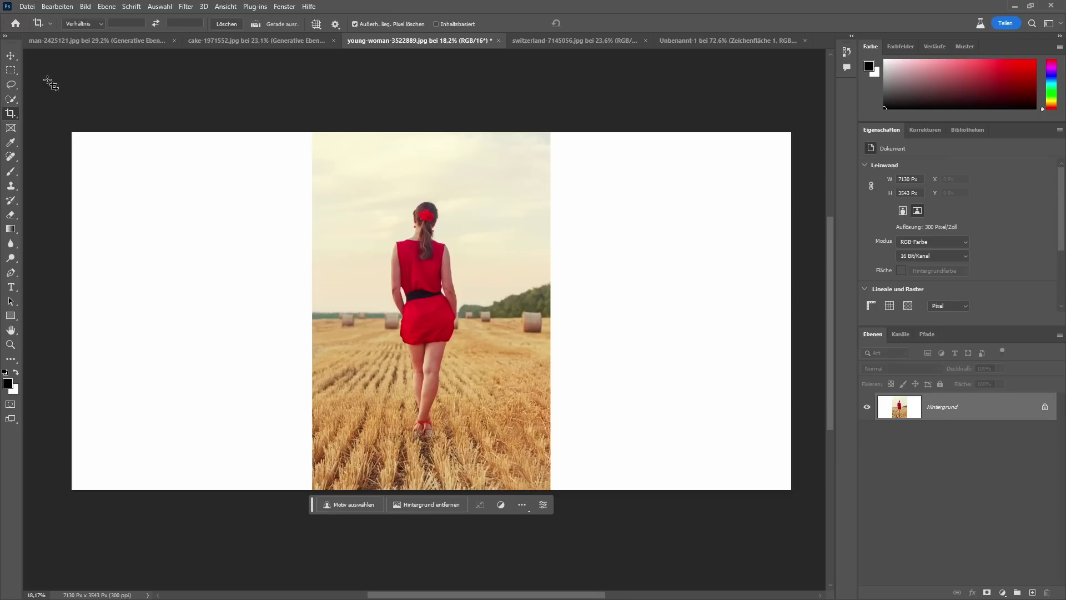
{"action": "left_click", "coordinate": [11, 70]}
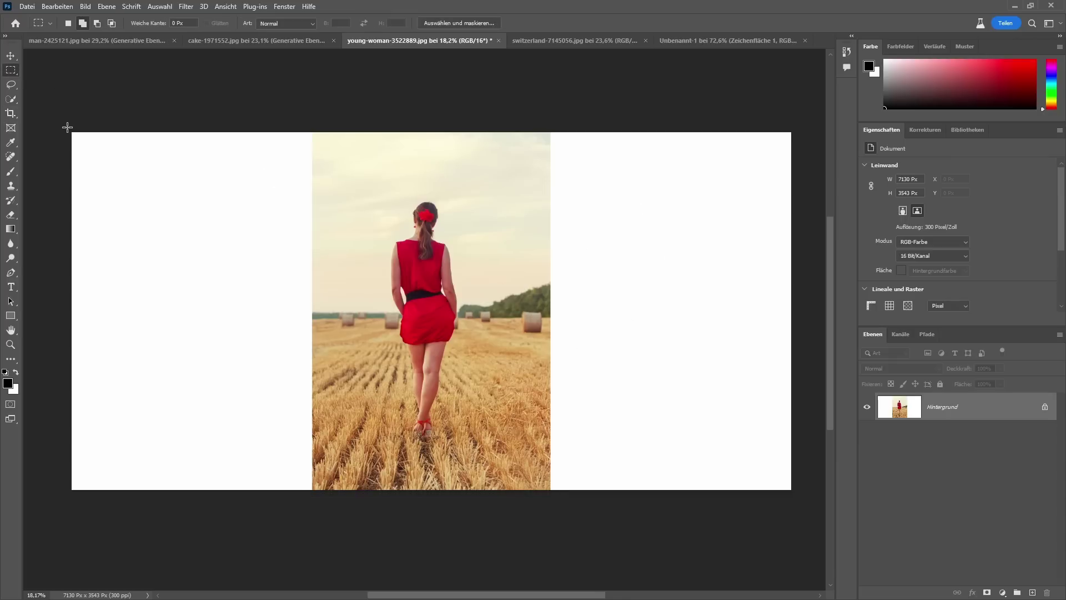
Step: Select the white areas left and right of the photo and fill them with a promptless Generative Fill
{"action": "mouse_move", "coordinate": [72, 132]}
{"action": "left_mouse_down"}
{"action": "mouse_move", "coordinate": [216, 203]}
{"action": "mouse_move", "coordinate": [320, 499]}
{"action": "left_mouse_up"}
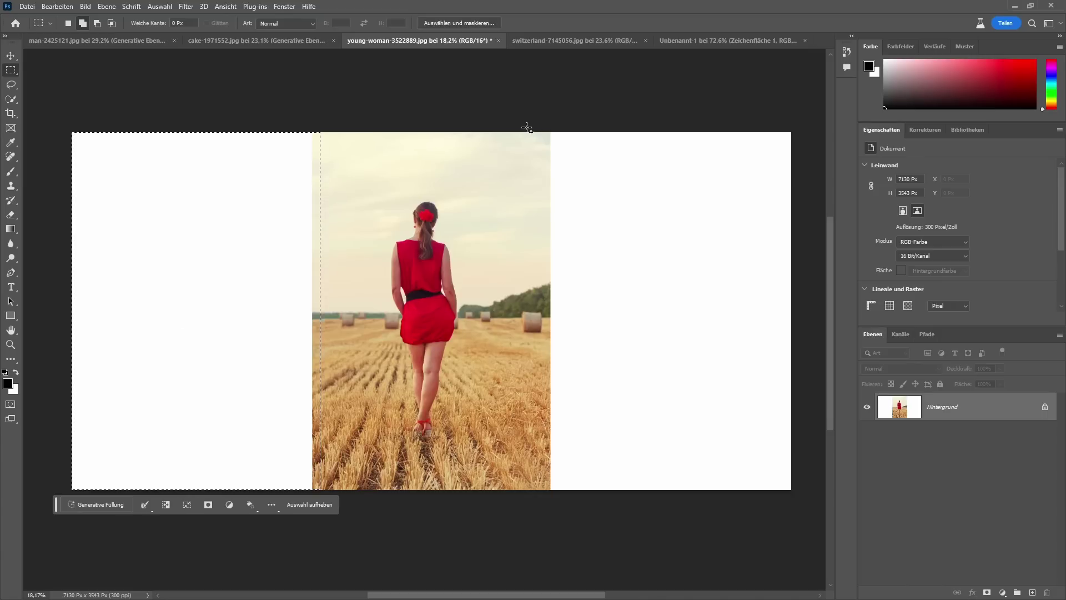
{"action": "left_click_drag", "start_coordinate": [547, 124], "coordinate": [657, 507]}
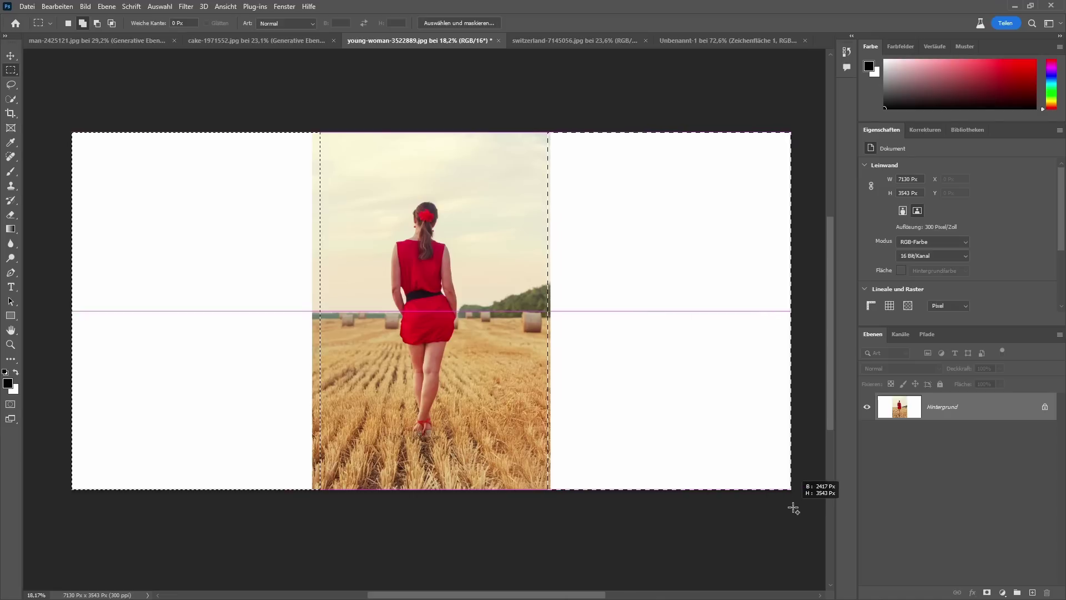
{"action": "left_click_drag", "start_coordinate": [657, 507], "coordinate": [795, 507]}
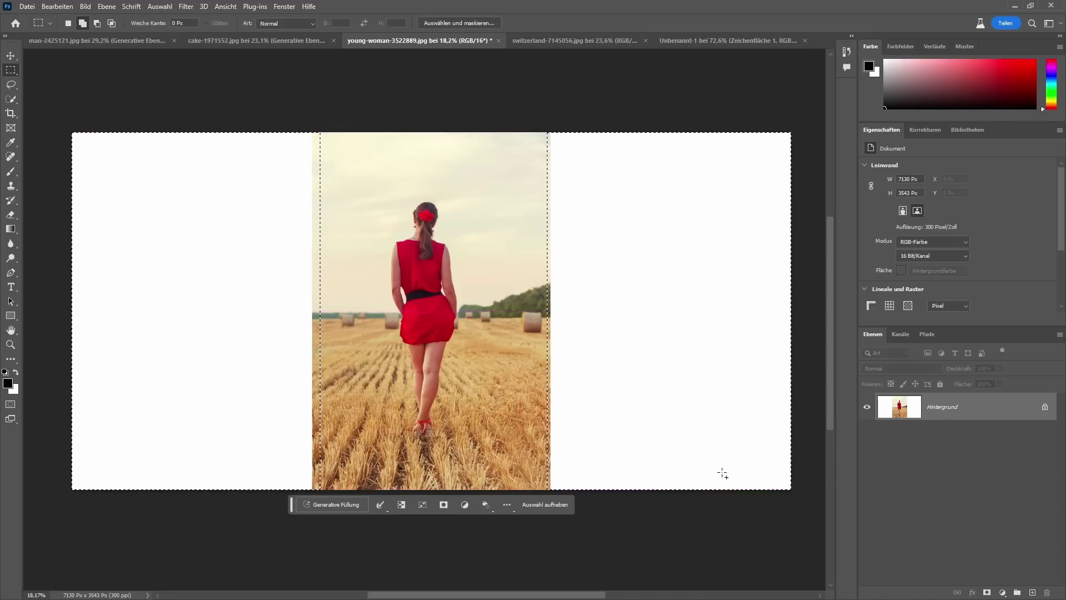
{"action": "left_click", "coordinate": [345, 507]}
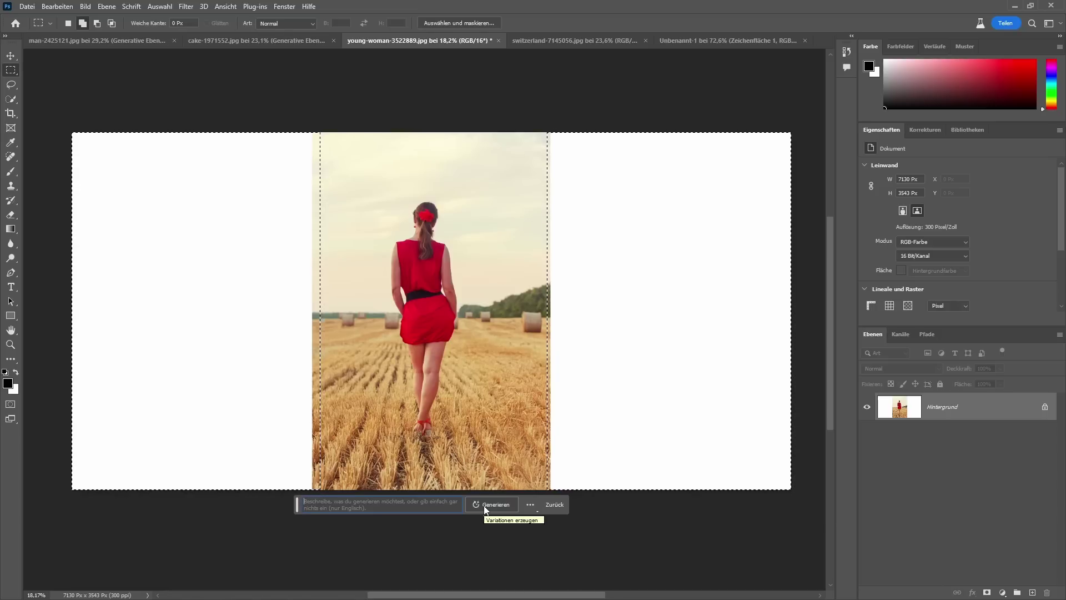
{"action": "left_click", "coordinate": [484, 505]}
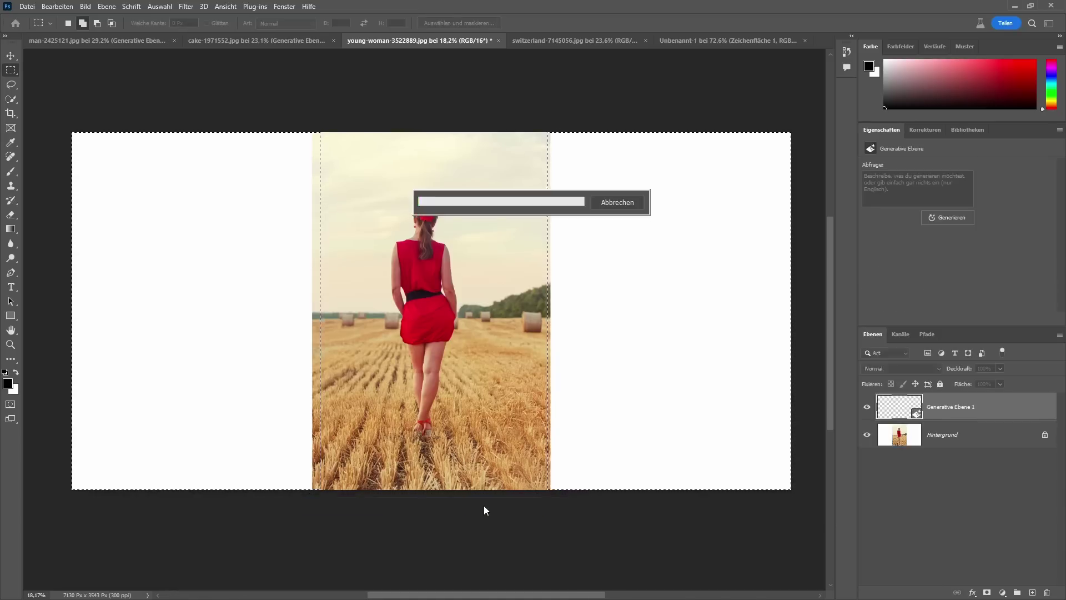
{"action": "left_click", "coordinate": [484, 506]}
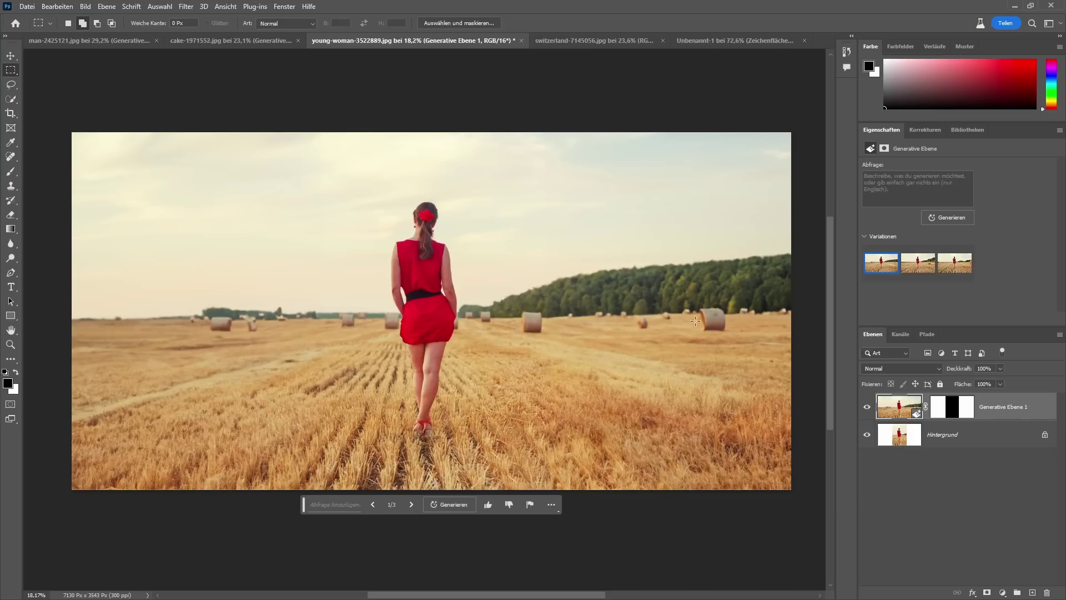
Step: Compare the side-fill variations and keep the third, with a large hay bale at the right edge
{"action": "left_click", "coordinate": [903, 266]}
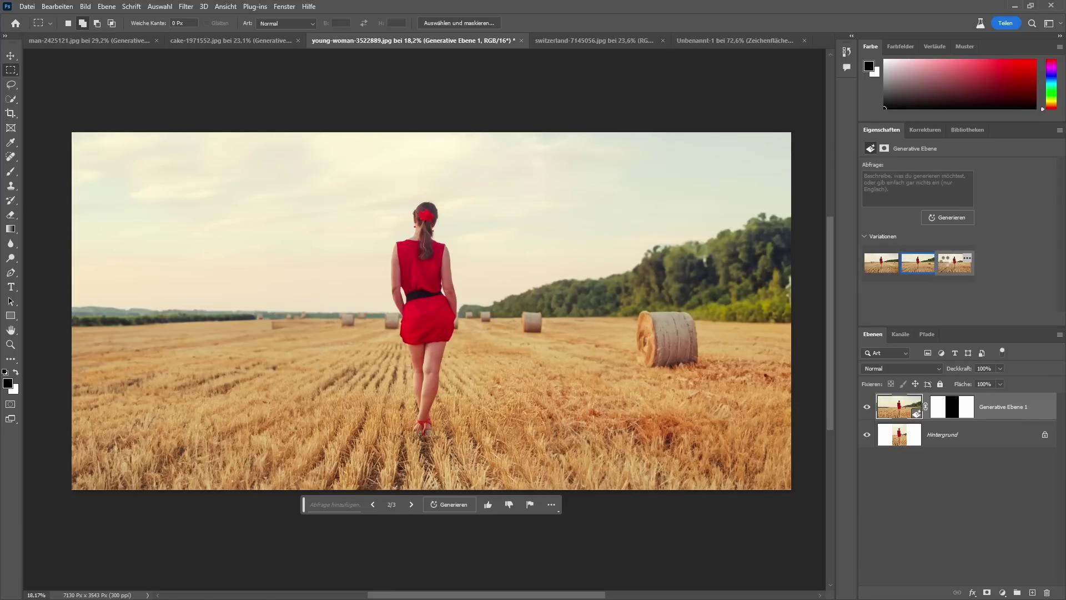
{"action": "left_click", "coordinate": [946, 262]}
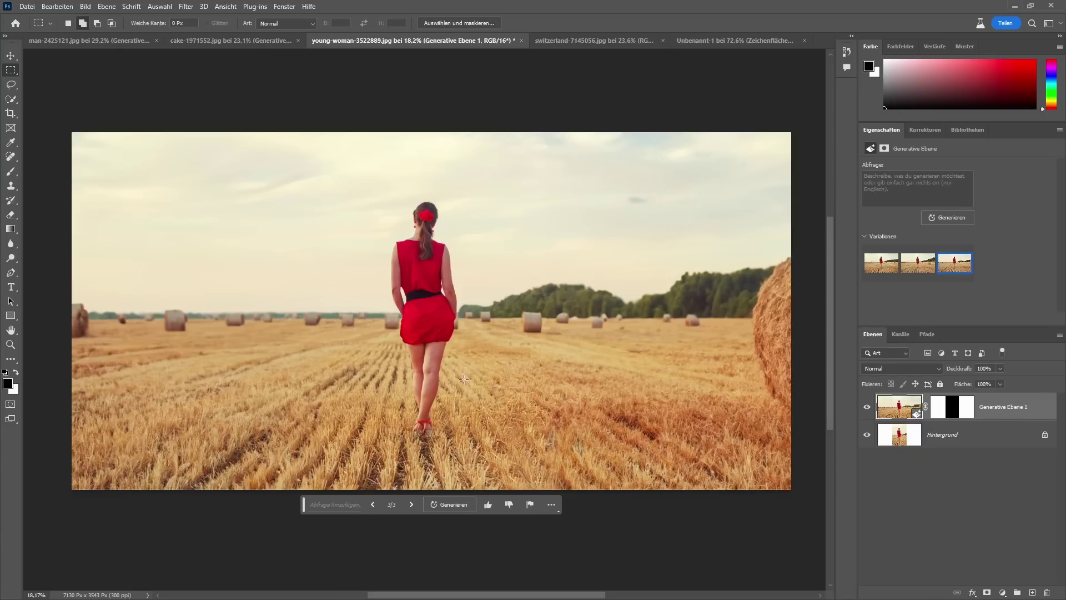
{"action": "left_click", "coordinate": [10, 98]}
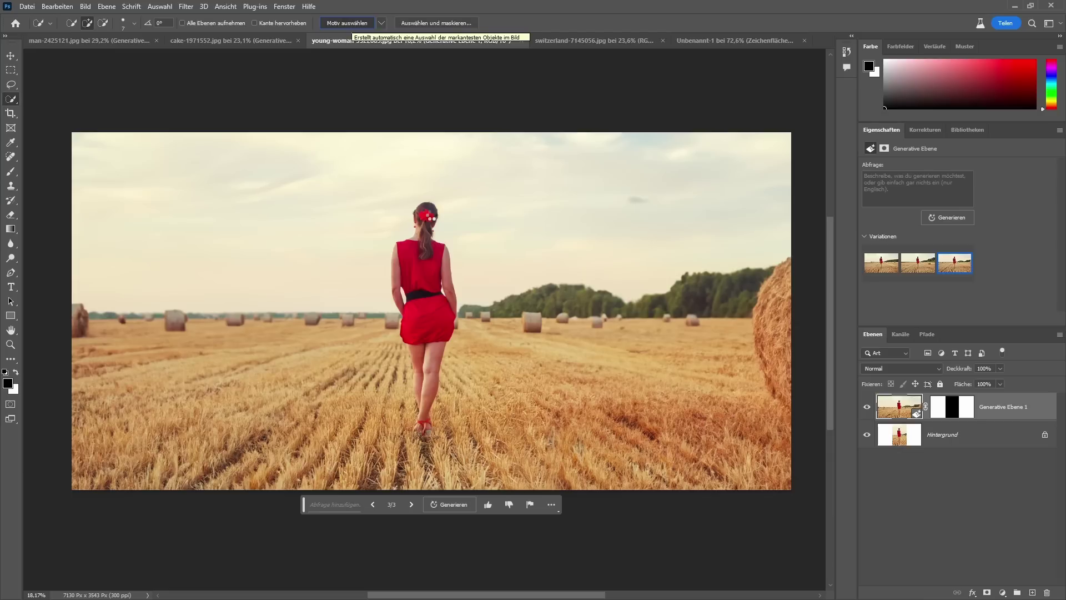
Step: Select everything except the woman, then lasso-subtract the field below the horizon
{"action": "left_click", "coordinate": [415, 294]}
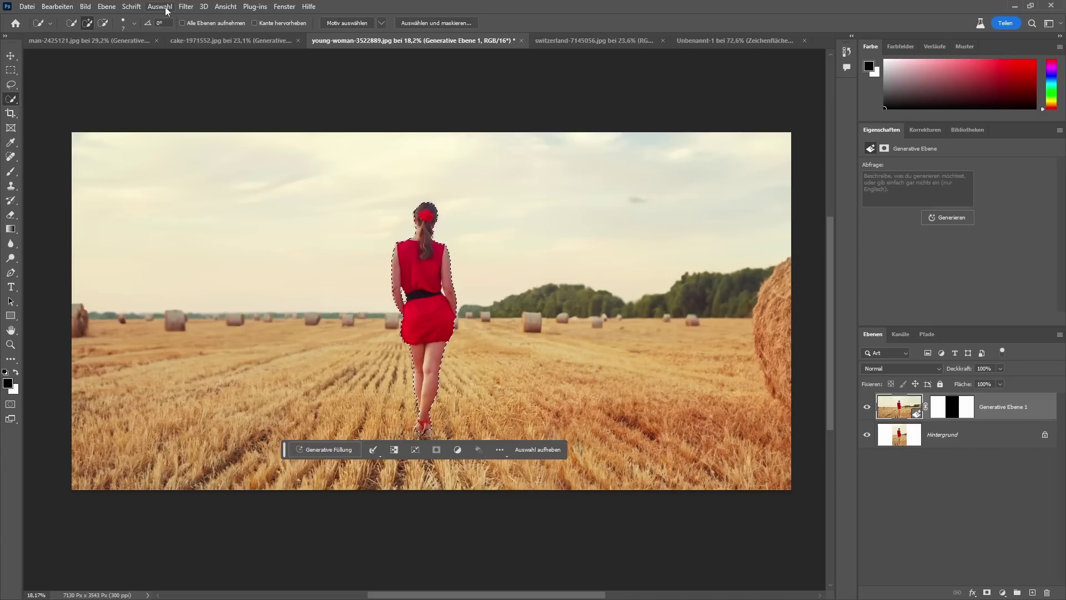
{"action": "left_click", "coordinate": [395, 450]}
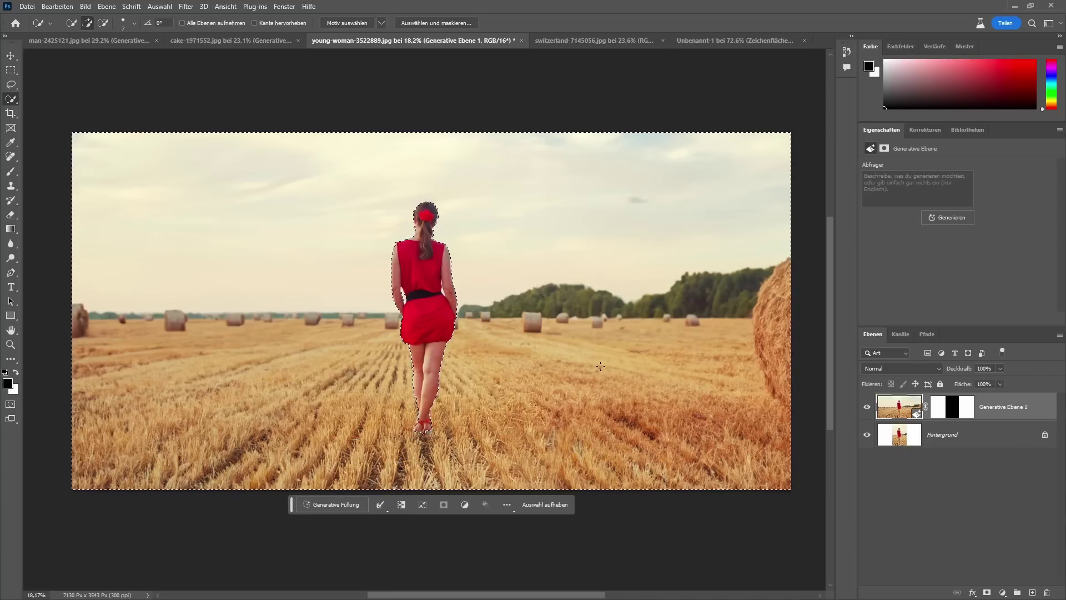
{"action": "left_click", "coordinate": [13, 85]}
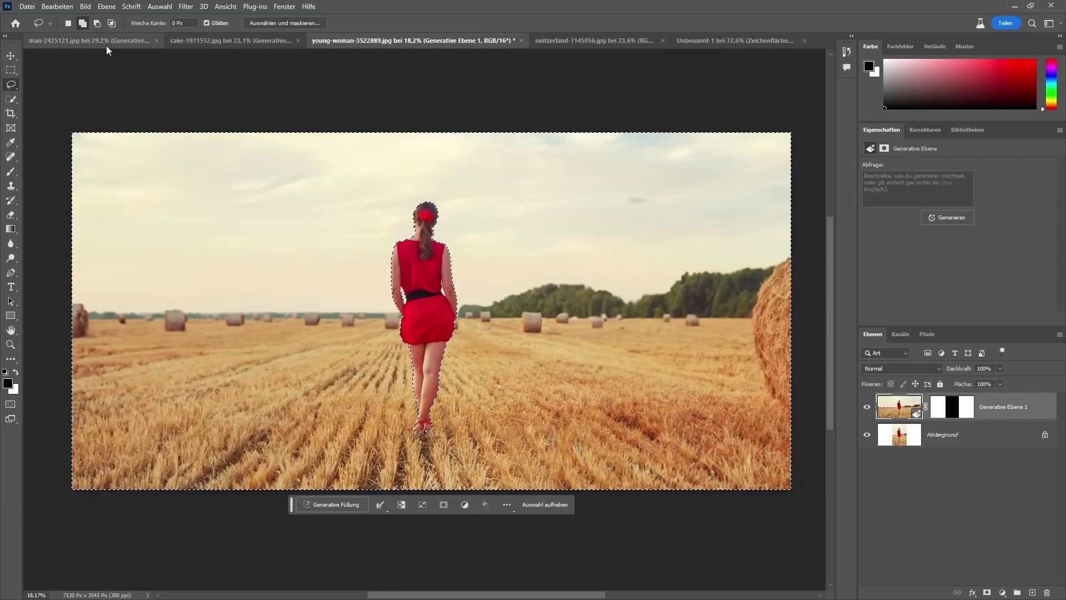
{"action": "left_click", "coordinate": [97, 27]}
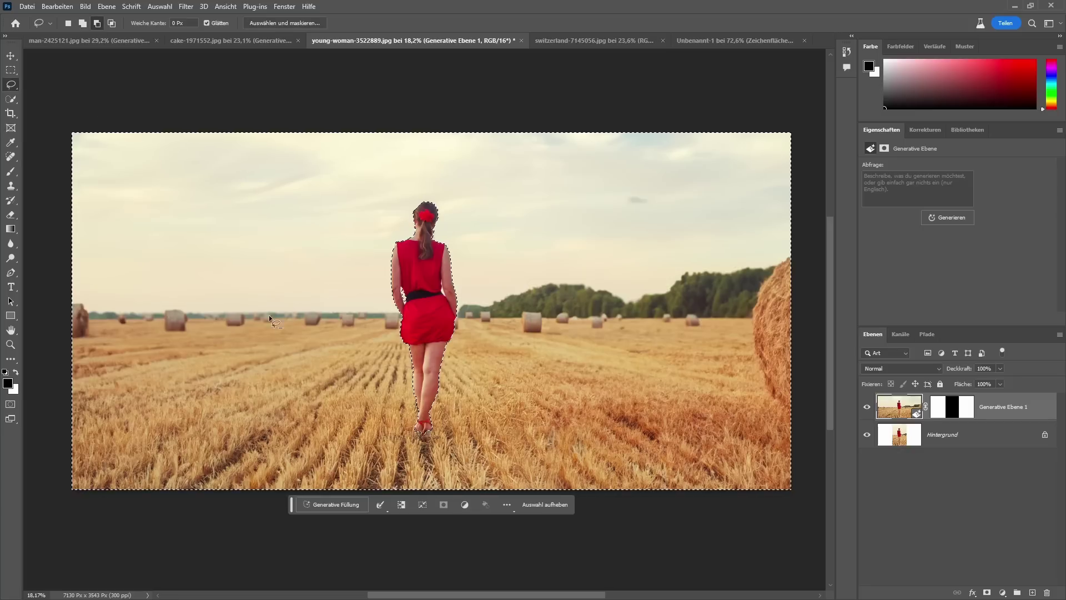
{"action": "mouse_move", "coordinate": [284, 324]}
{"action": "left_mouse_down"}
{"action": "mouse_move", "coordinate": [148, 329]}
{"action": "mouse_move", "coordinate": [780, 316]}
{"action": "left_mouse_up"}
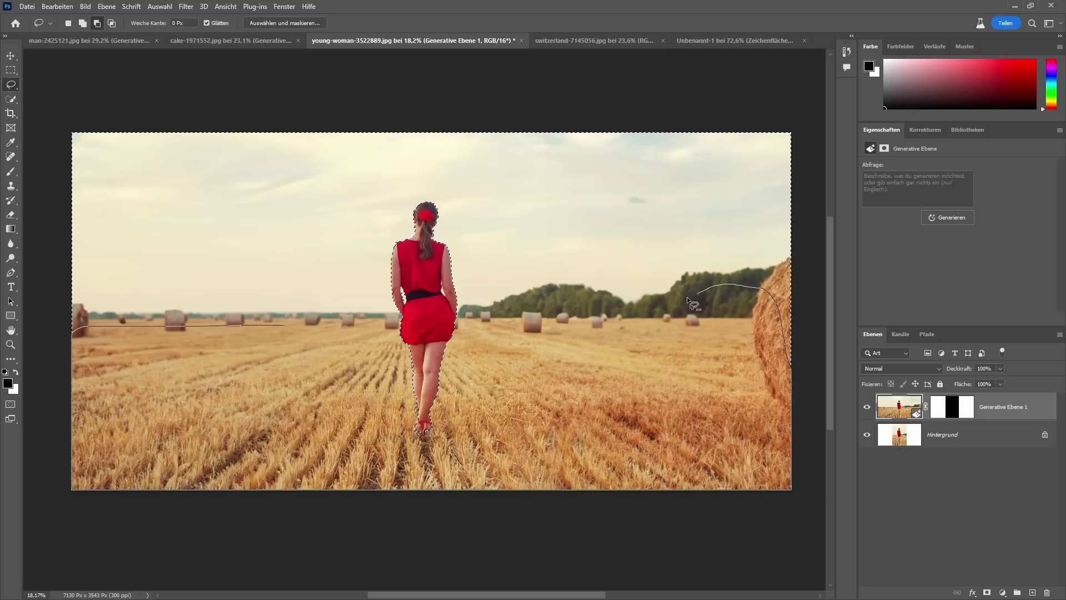
{"action": "mouse_move", "coordinate": [477, 312]}
{"action": "left_mouse_down"}
{"action": "mouse_move", "coordinate": [426, 332]}
{"action": "mouse_move", "coordinate": [209, 319]}
{"action": "mouse_move", "coordinate": [72, 328]}
{"action": "mouse_move", "coordinate": [55, 355]}
{"action": "left_mouse_up"}
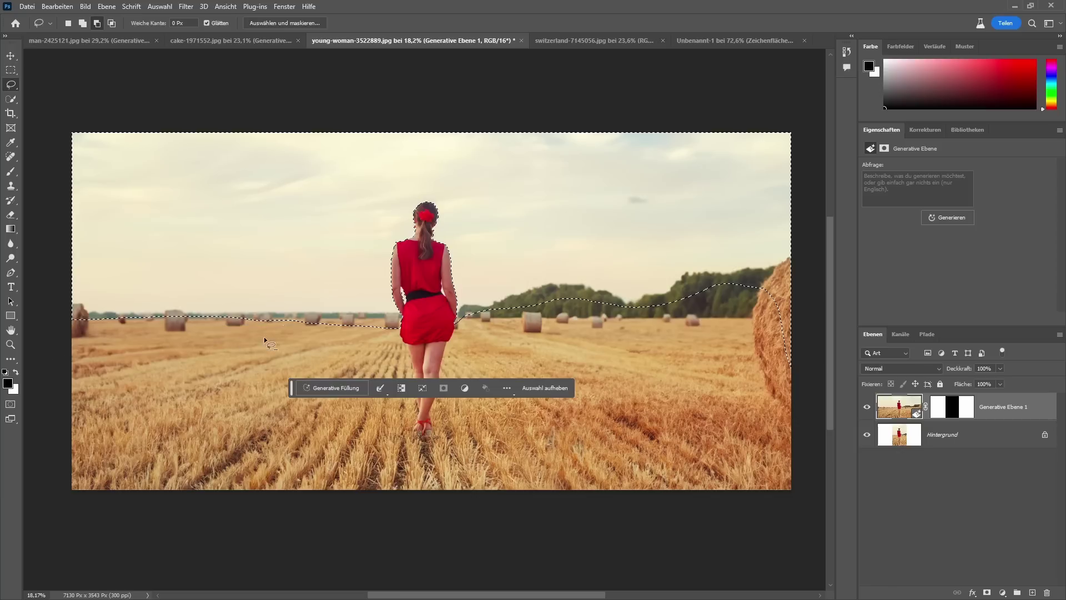
{"action": "left_click_drag", "start_coordinate": [272, 326], "coordinate": [345, 322]}
{"action": "left_click_drag", "start_coordinate": [411, 321], "coordinate": [412, 323]}
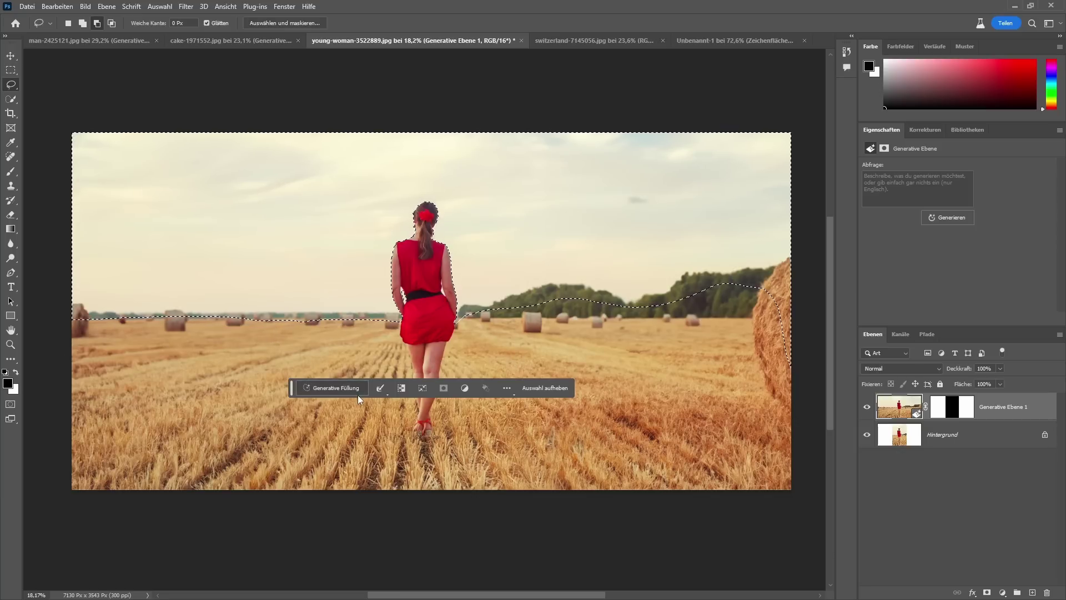
Step: Generate a 'dramatic sky with clouds' fill and compare its three sky variations
{"action": "left_click", "coordinate": [356, 392]}
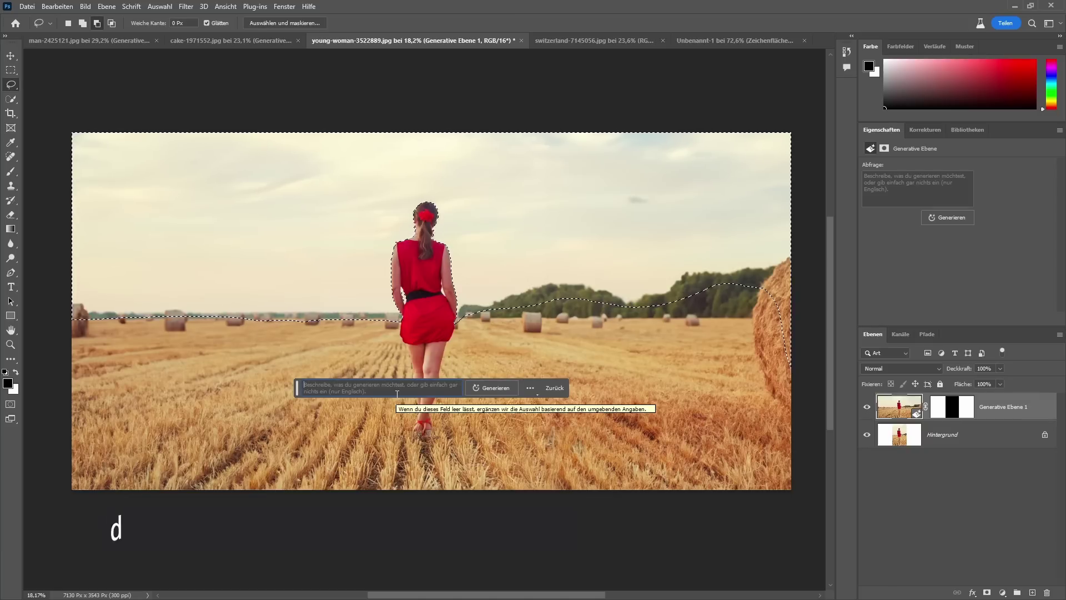
{"action": "type", "text": "drama"}
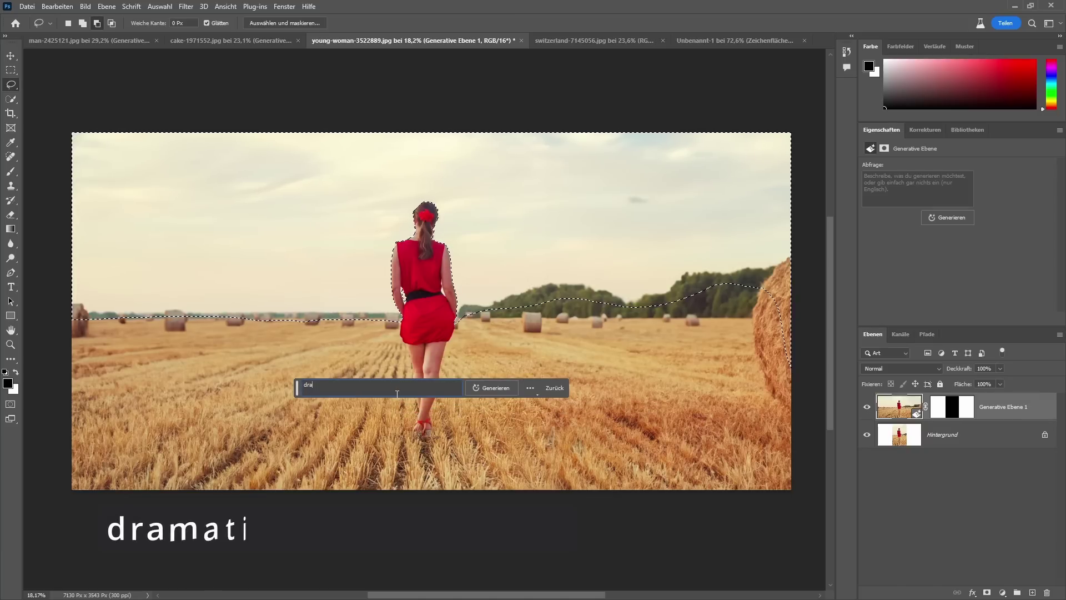
{"action": "type", "text": "tic sky"}
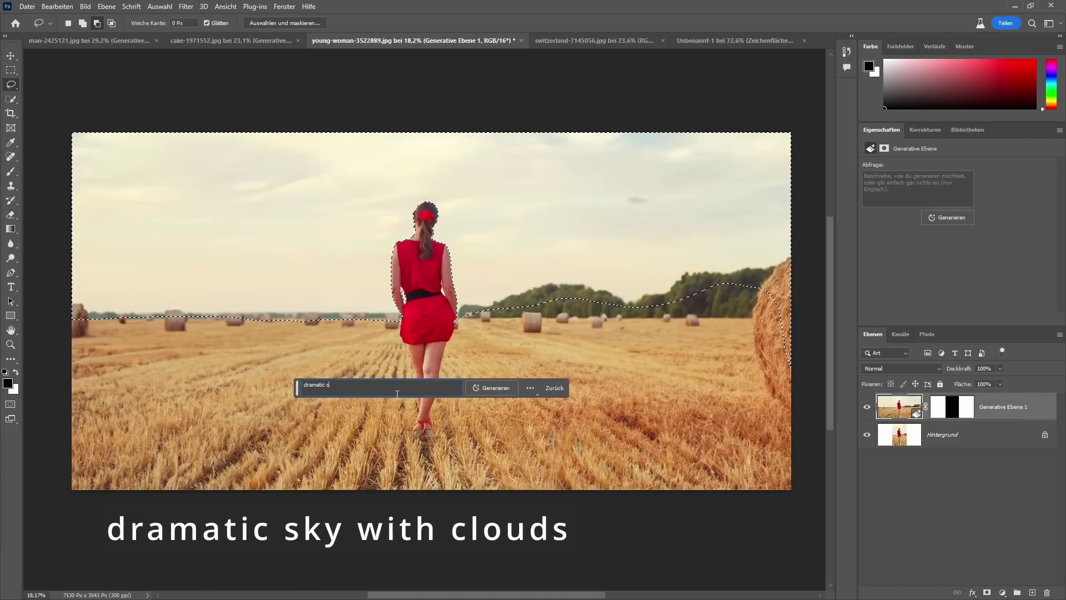
{"action": "type", "text": " with clouds"}
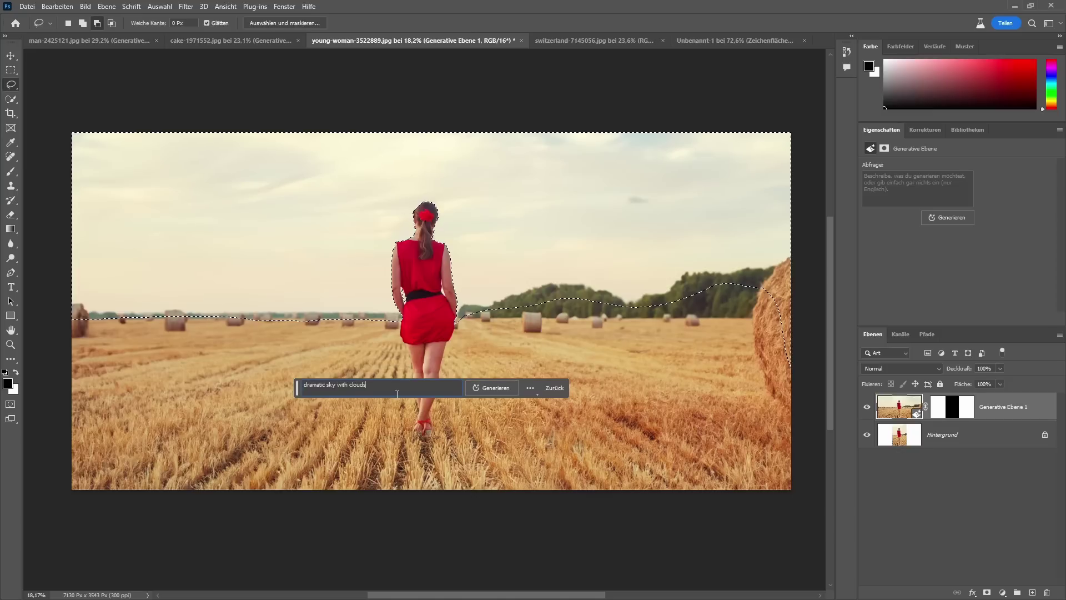
{"action": "left_click", "coordinate": [495, 390]}
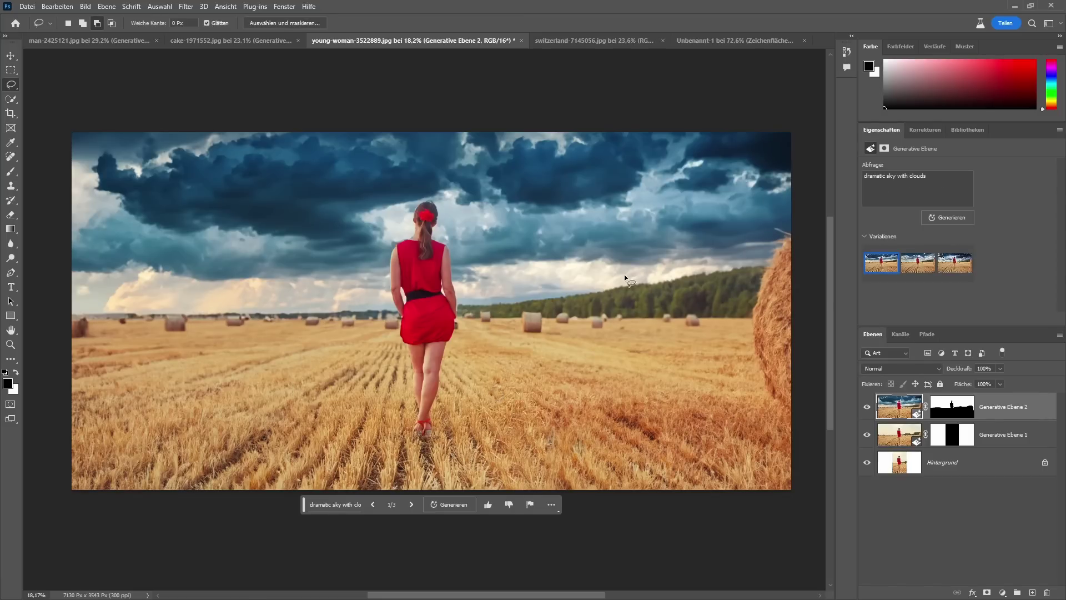
{"action": "left_click", "coordinate": [912, 262]}
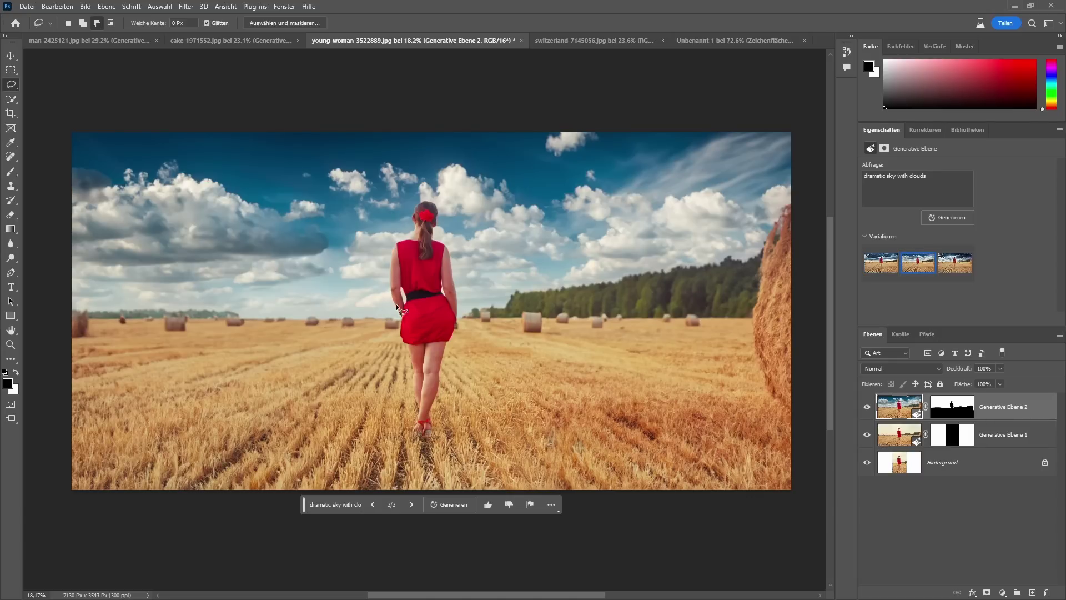
{"action": "left_click", "coordinate": [949, 265]}
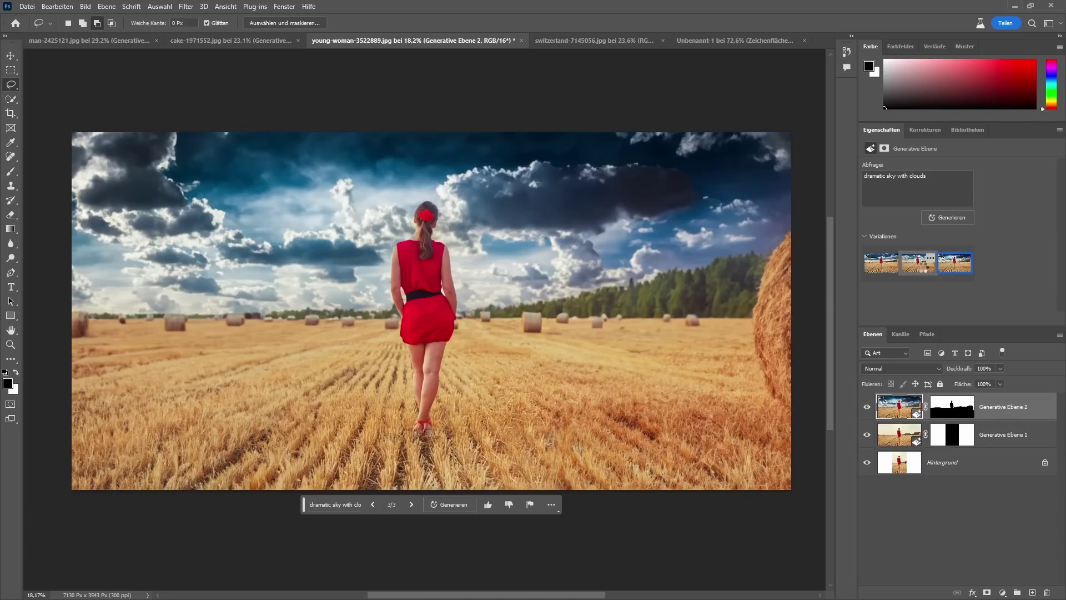
{"action": "left_click", "coordinate": [923, 267]}
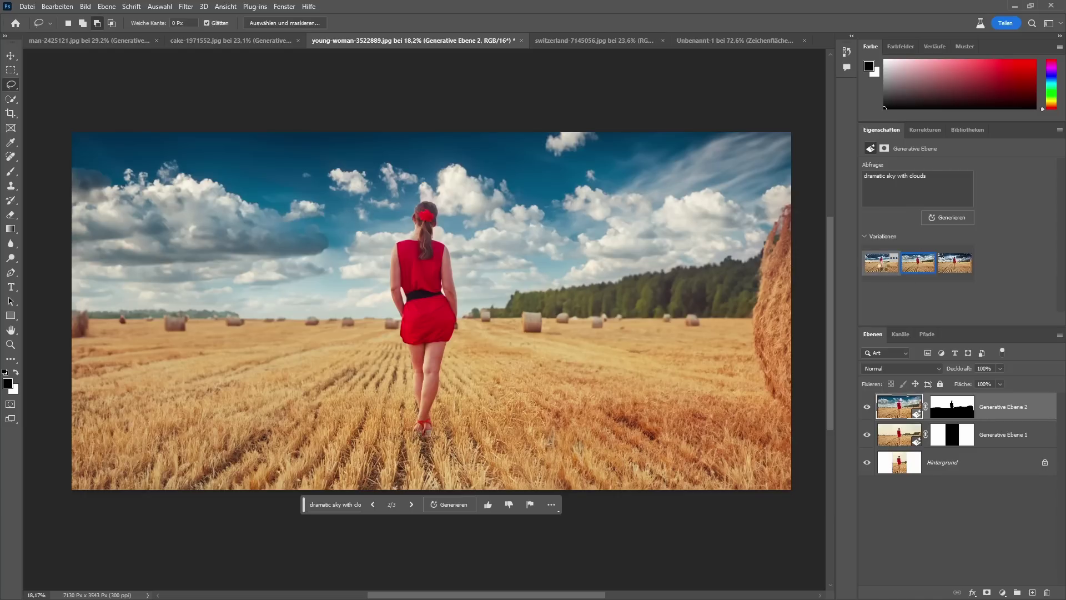
{"action": "left_click", "coordinate": [881, 262]}
Step: Preview the third dramatic sky variation
{"action": "left_click", "coordinate": [947, 268]}
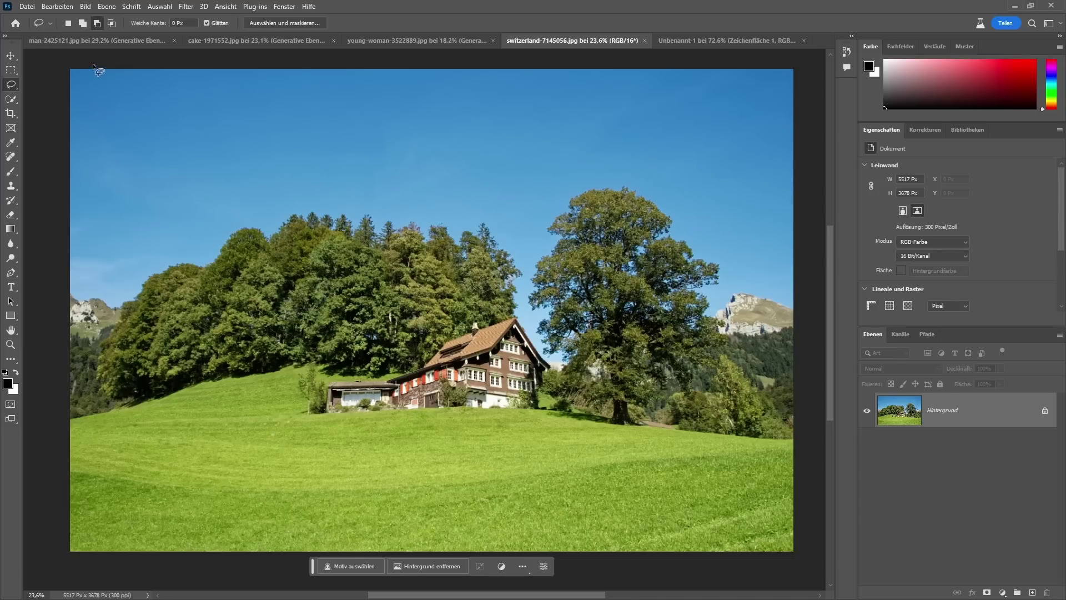
Step: Lasso the sky above the treeline, from the left edge over the house and big tree
{"action": "mouse_move", "coordinate": [92, 63]}
{"action": "left_mouse_down"}
{"action": "mouse_move", "coordinate": [52, 281]}
{"action": "mouse_move", "coordinate": [169, 293]}
{"action": "left_mouse_up"}
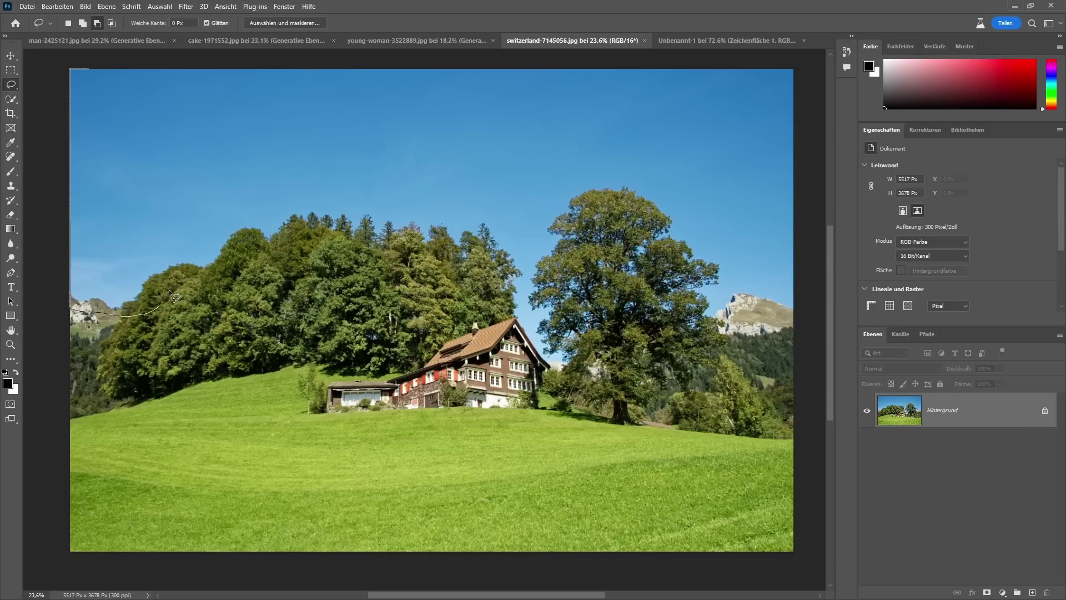
{"action": "left_click_drag", "start_coordinate": [265, 248], "coordinate": [422, 245]}
{"action": "left_click_drag", "start_coordinate": [522, 351], "coordinate": [547, 371]}
{"action": "mouse_move", "coordinate": [573, 332]}
{"action": "left_mouse_down"}
{"action": "mouse_move", "coordinate": [615, 251]}
{"action": "mouse_move", "coordinate": [691, 331]}
{"action": "left_mouse_up"}
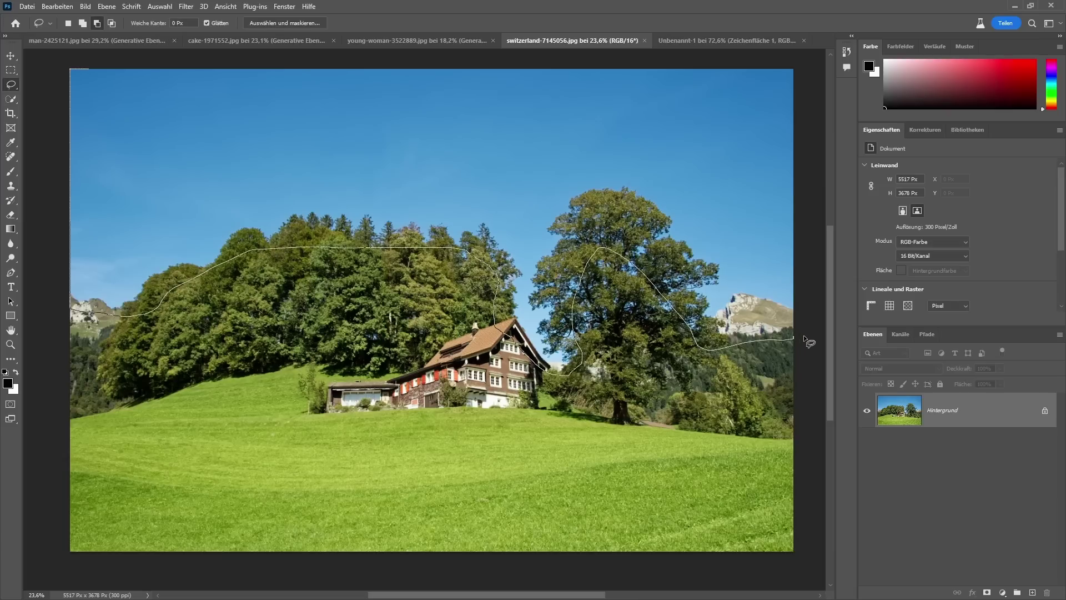
{"action": "left_click_drag", "start_coordinate": [804, 335], "coordinate": [70, 310]}
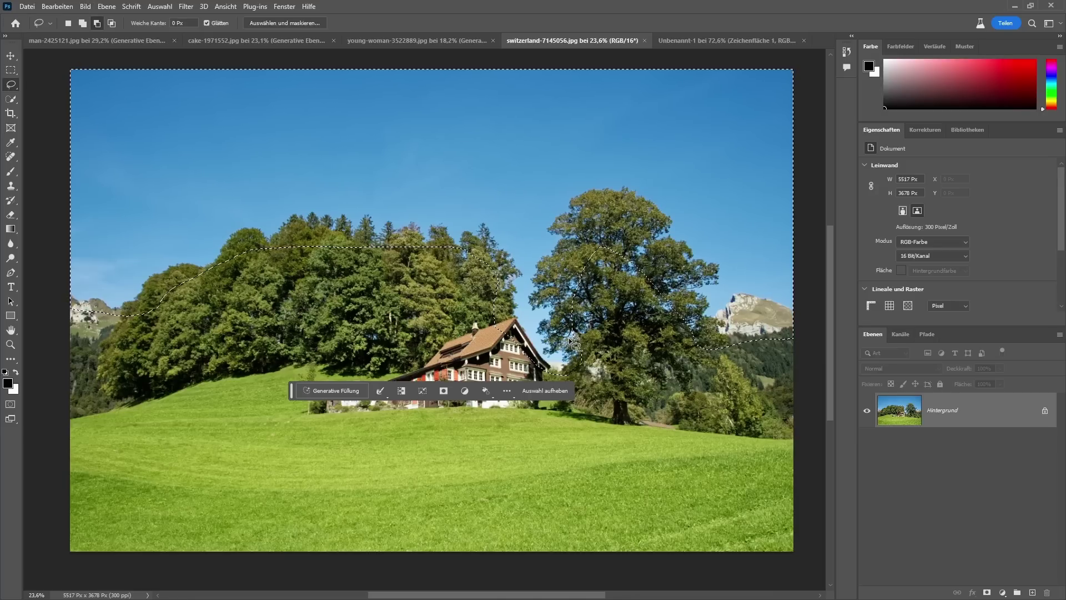
Step: Add the sky around the big tree and enter 'cloudy sky' as the Generative Fill prompt
{"action": "left_click_drag", "start_coordinate": [555, 322], "coordinate": [581, 356]}
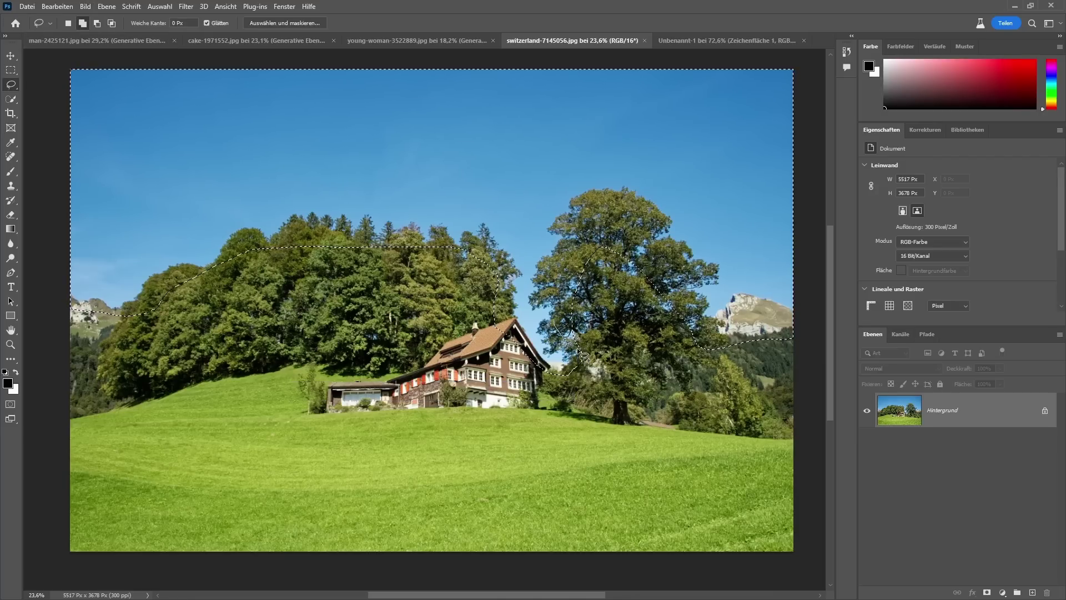
{"action": "left_click_drag", "start_coordinate": [703, 301], "coordinate": [612, 164]}
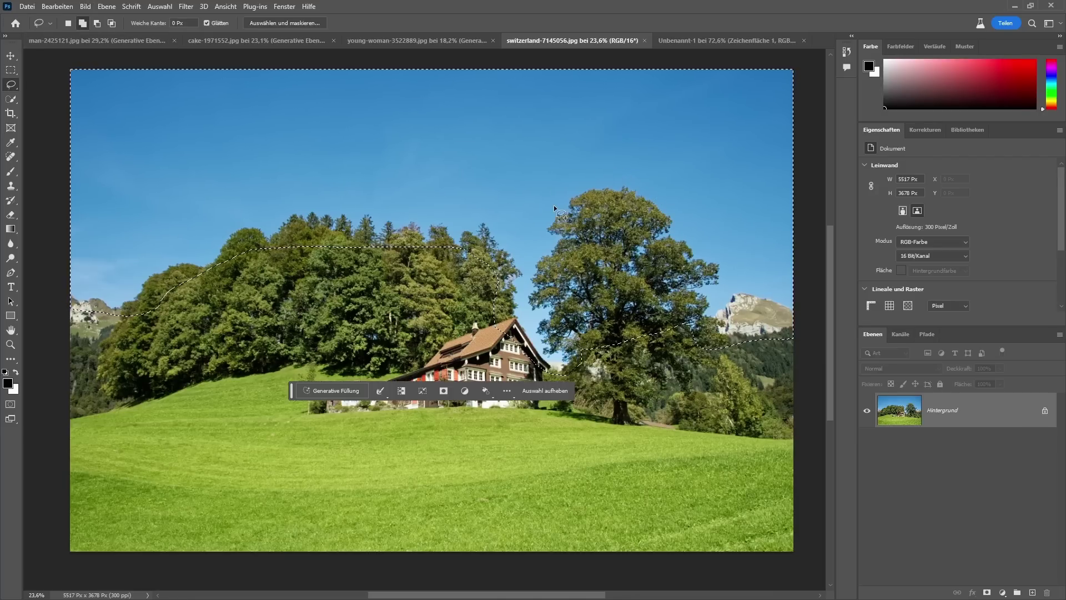
{"action": "left_click", "coordinate": [332, 390]}
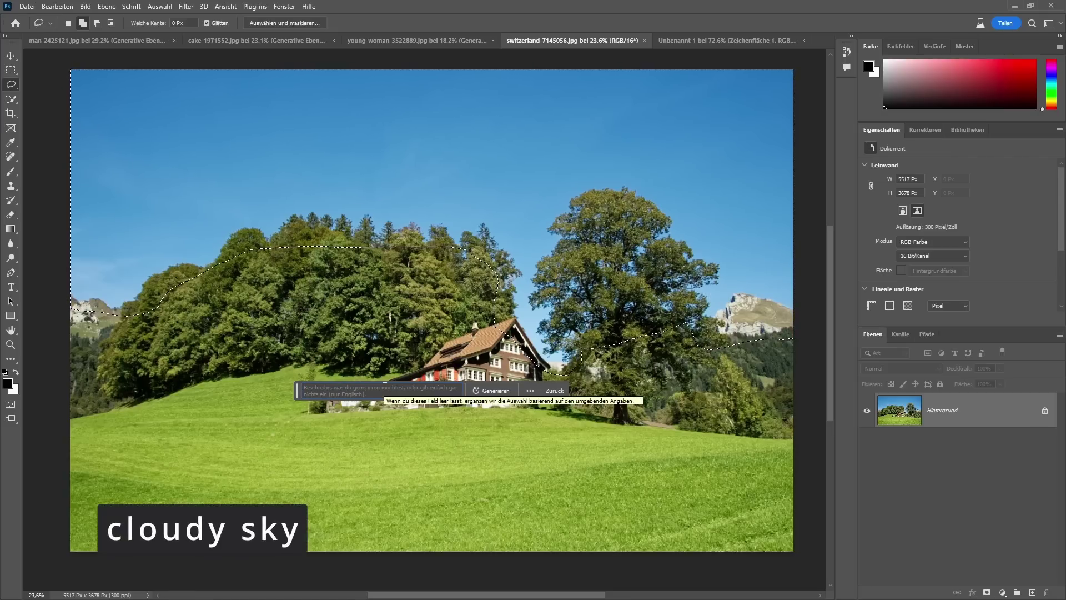
{"action": "type", "text": "cloudy "}
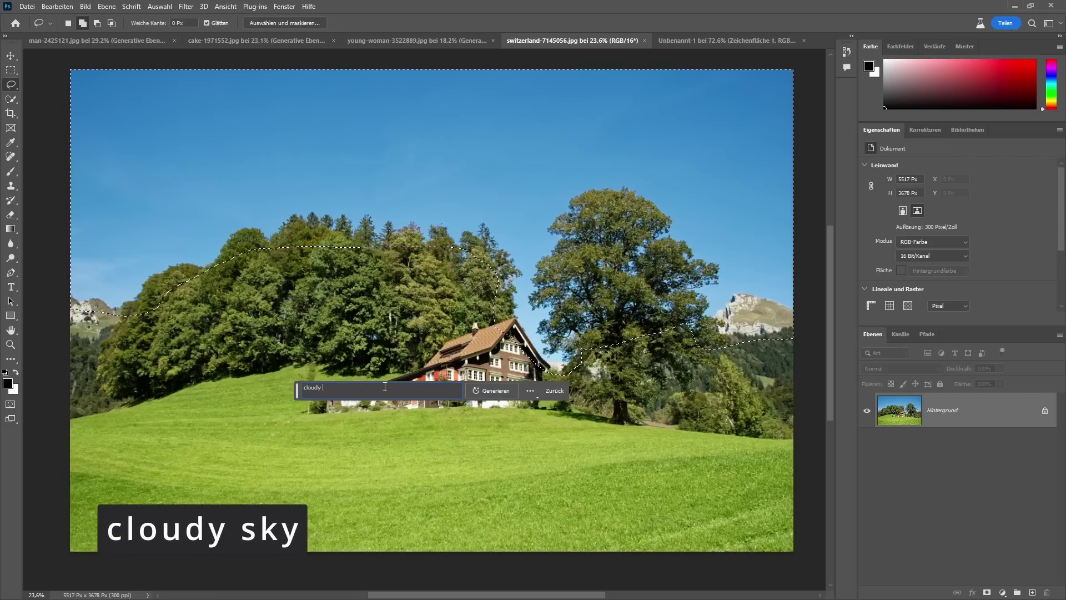
{"action": "type", "text": "sky"}
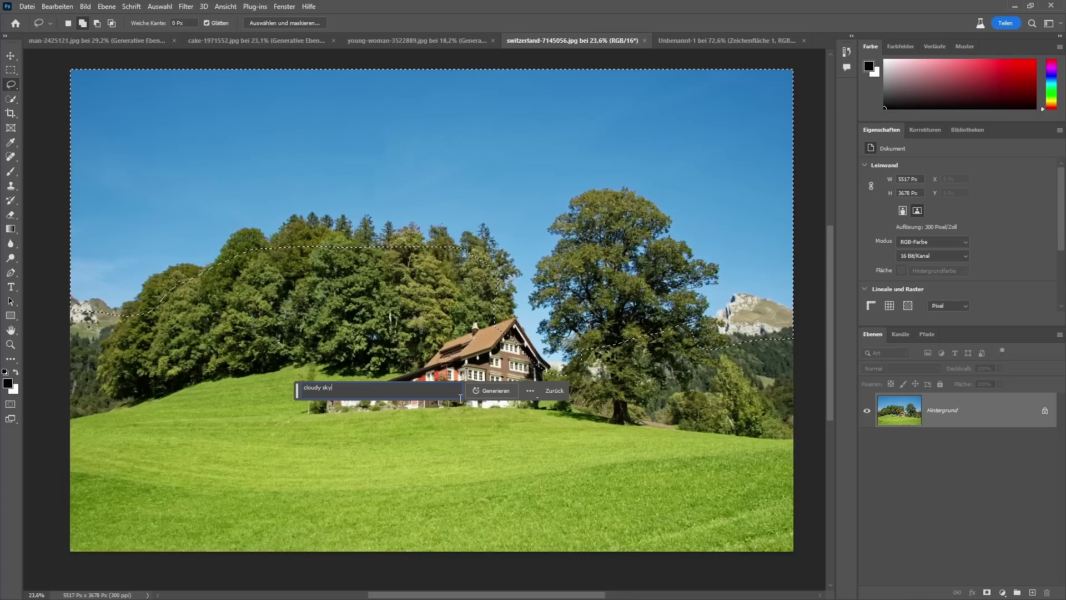
Step: Generate the cloudy sky and toggle it off and on to compare with the original
{"action": "left_click", "coordinate": [487, 393]}
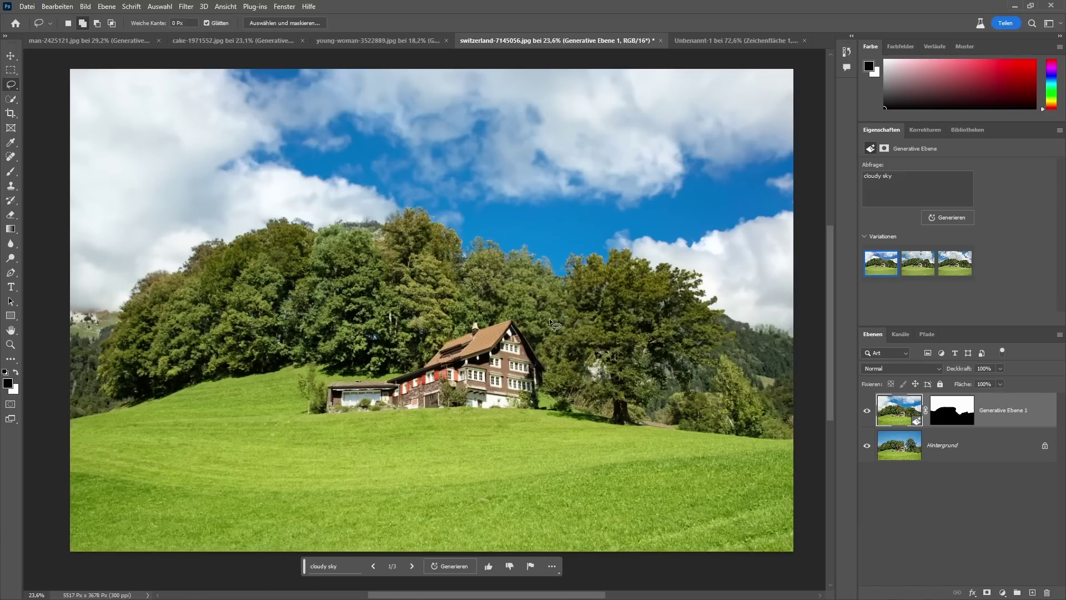
{"action": "left_click", "coordinate": [866, 411]}
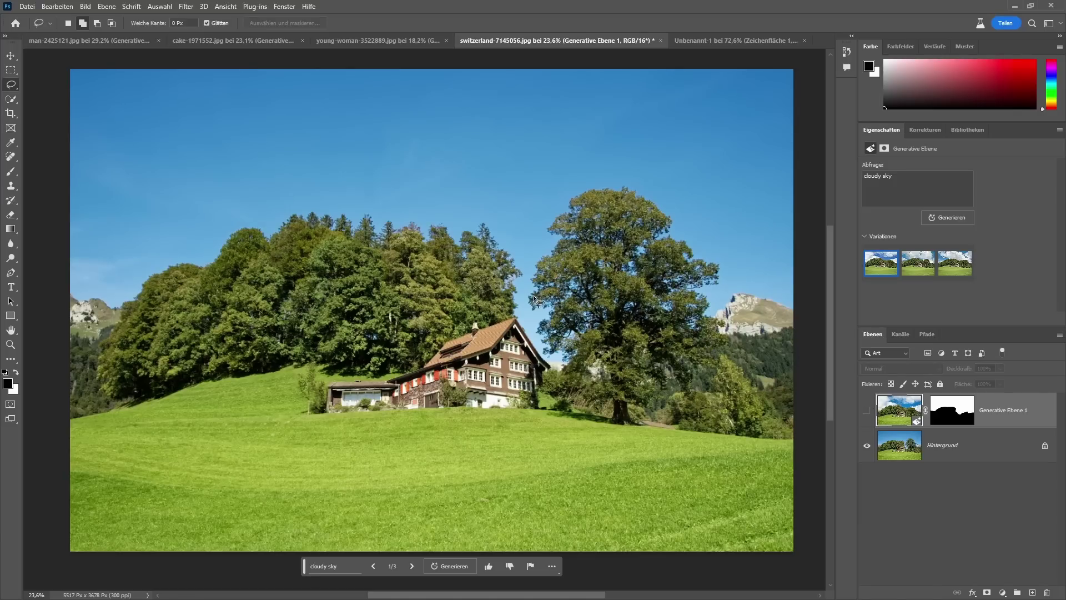
{"action": "left_click", "coordinate": [867, 410]}
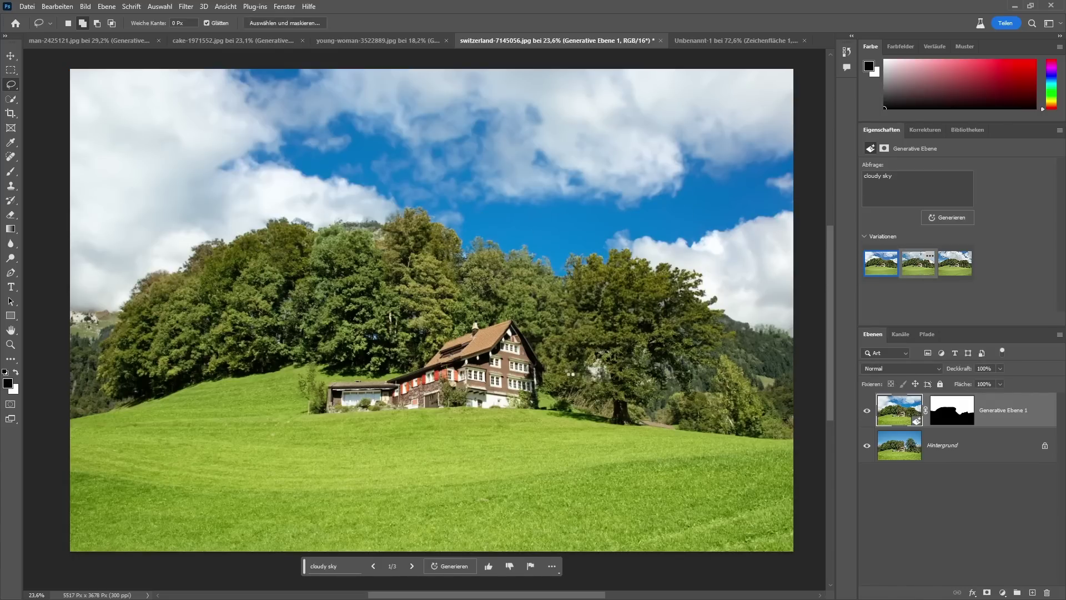
Step: Compare the three cloudy sky variations and keep the second
{"action": "left_click", "coordinate": [918, 264]}
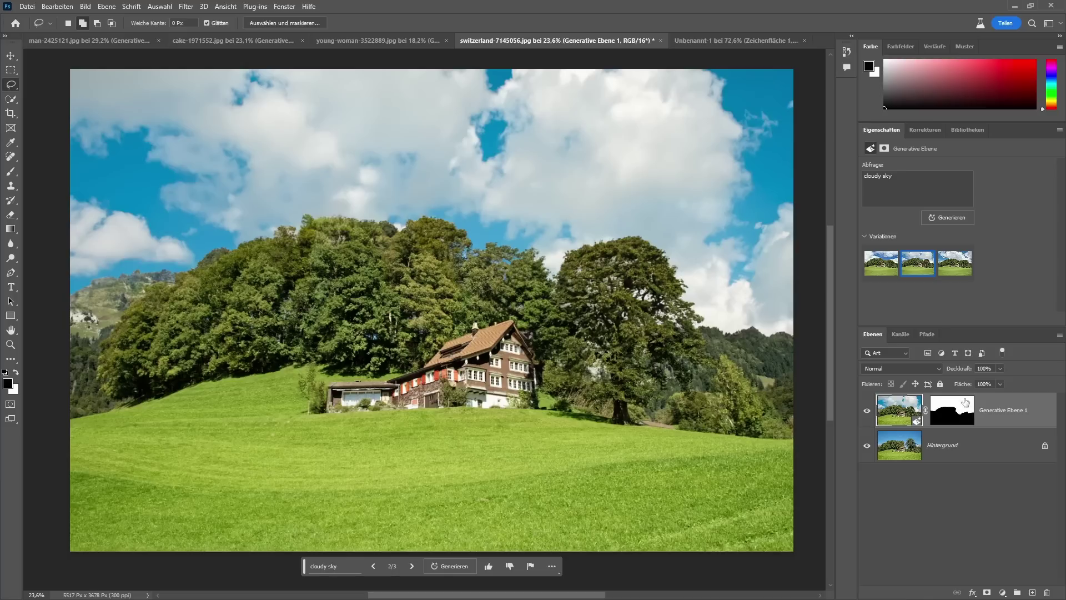
{"action": "mouse_move", "coordinate": [954, 263]}
{"action": "left_click", "coordinate": [949, 275]}
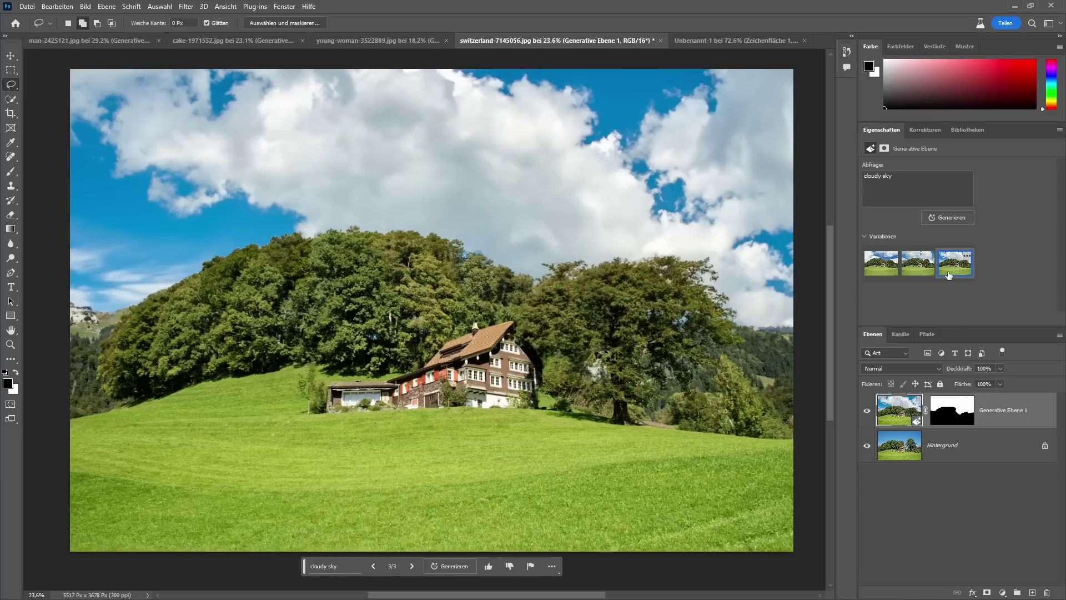
{"action": "left_click", "coordinate": [919, 271]}
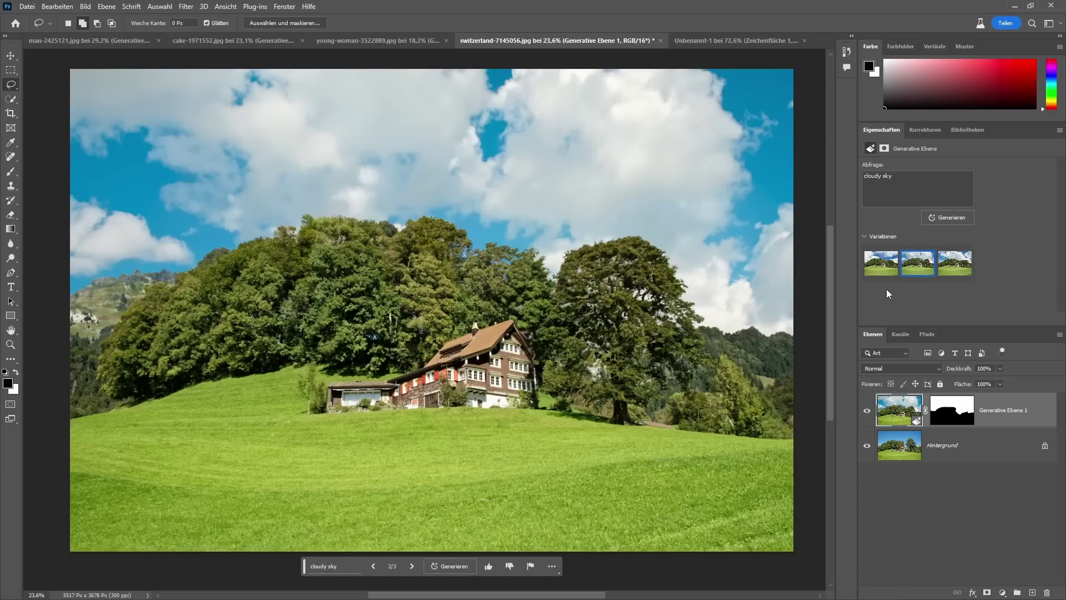
{"action": "left_click", "coordinate": [881, 267]}
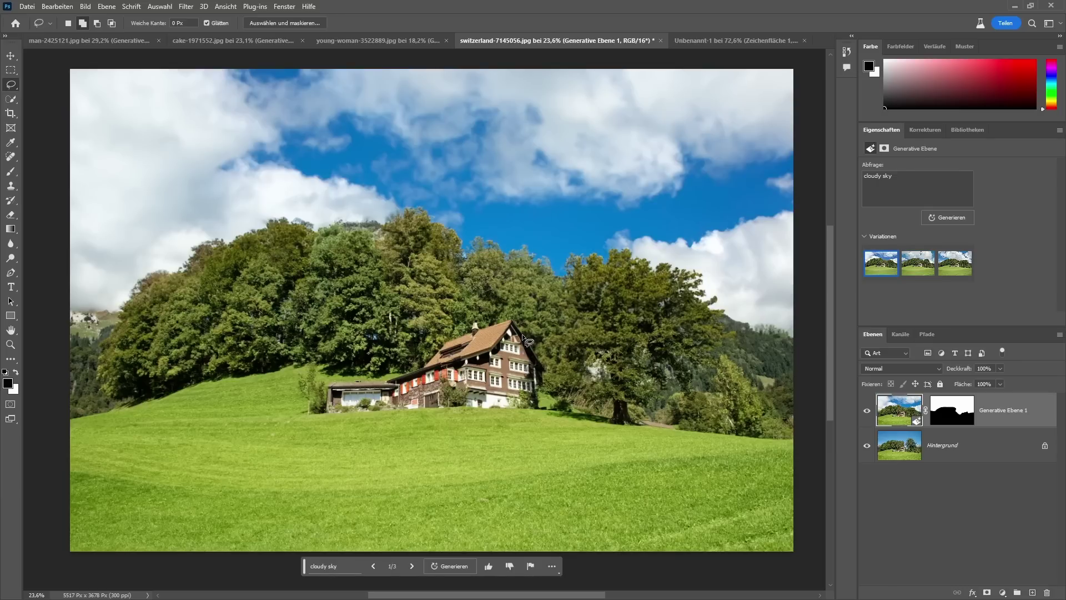
{"action": "left_click", "coordinate": [908, 272]}
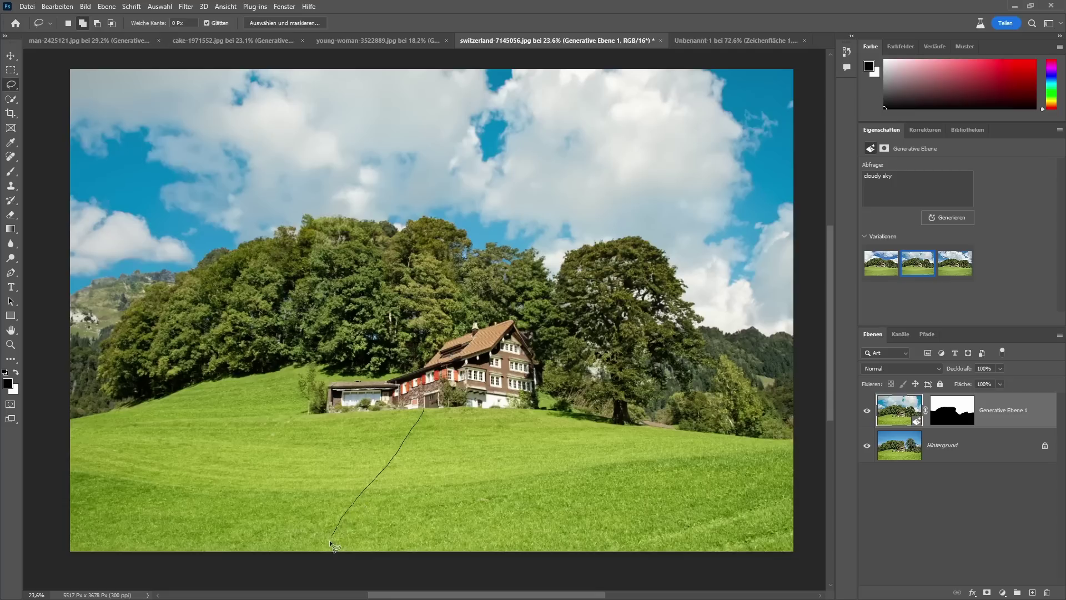
Step: Lasso a path from the house to the bottom edge and generate a 'small road' in it
{"action": "mouse_move", "coordinate": [330, 540]}
{"action": "left_mouse_down"}
{"action": "mouse_move", "coordinate": [352, 563]}
{"action": "mouse_move", "coordinate": [398, 550]}
{"action": "left_mouse_up"}
{"action": "left_click_drag", "start_coordinate": [438, 410], "coordinate": [430, 408]}
{"action": "left_click", "coordinate": [292, 564]}
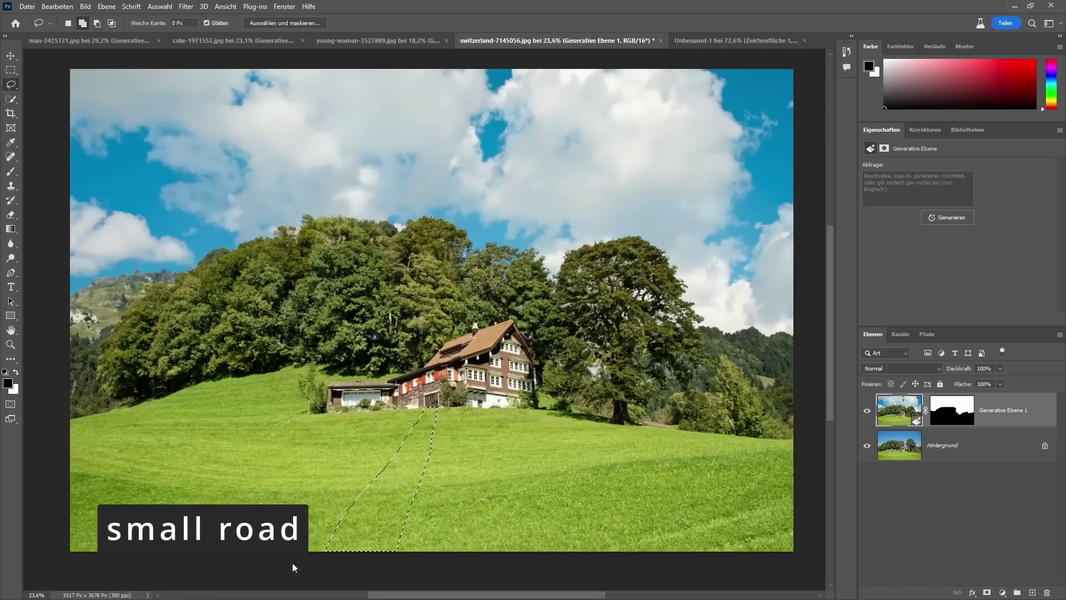
{"action": "type", "text": "small roa"}
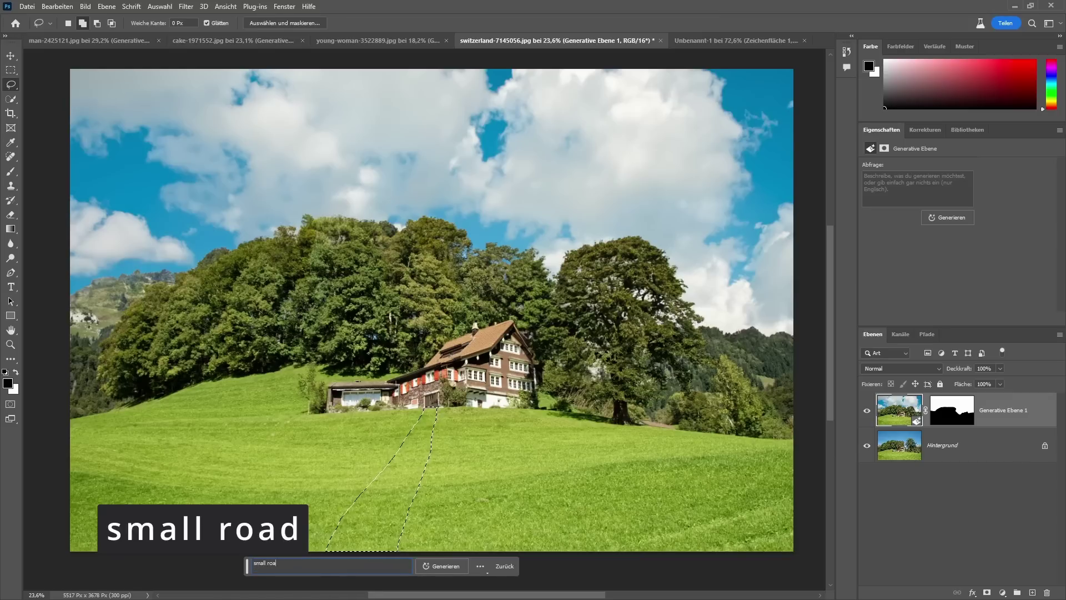
{"action": "type", "text": "d"}
{"action": "left_click", "coordinate": [426, 567]}
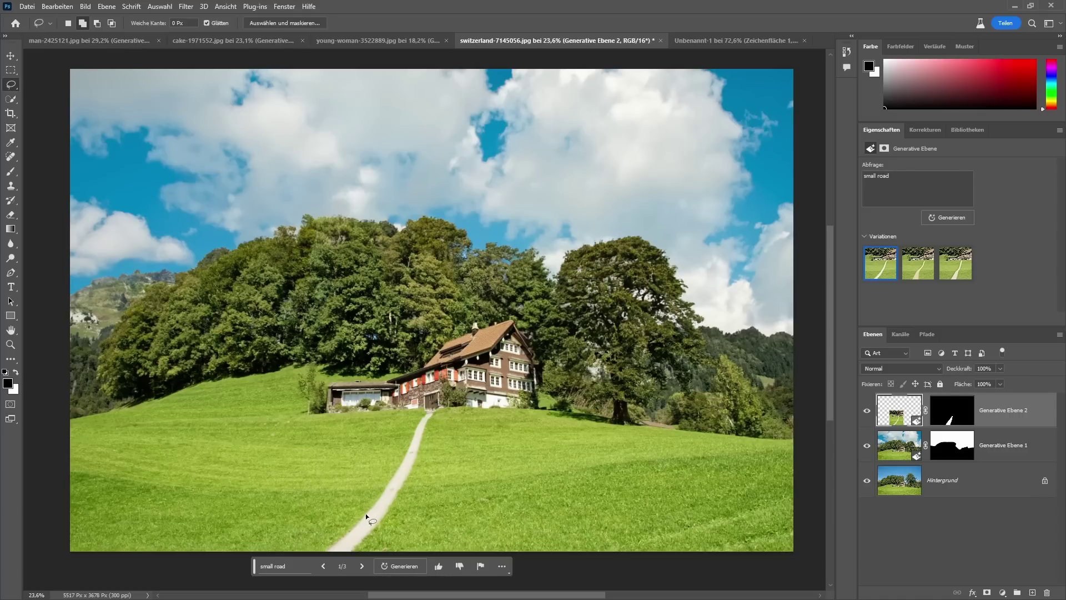
Step: Compare the three road variations and keep the first, thinner one
{"action": "left_click", "coordinate": [918, 263]}
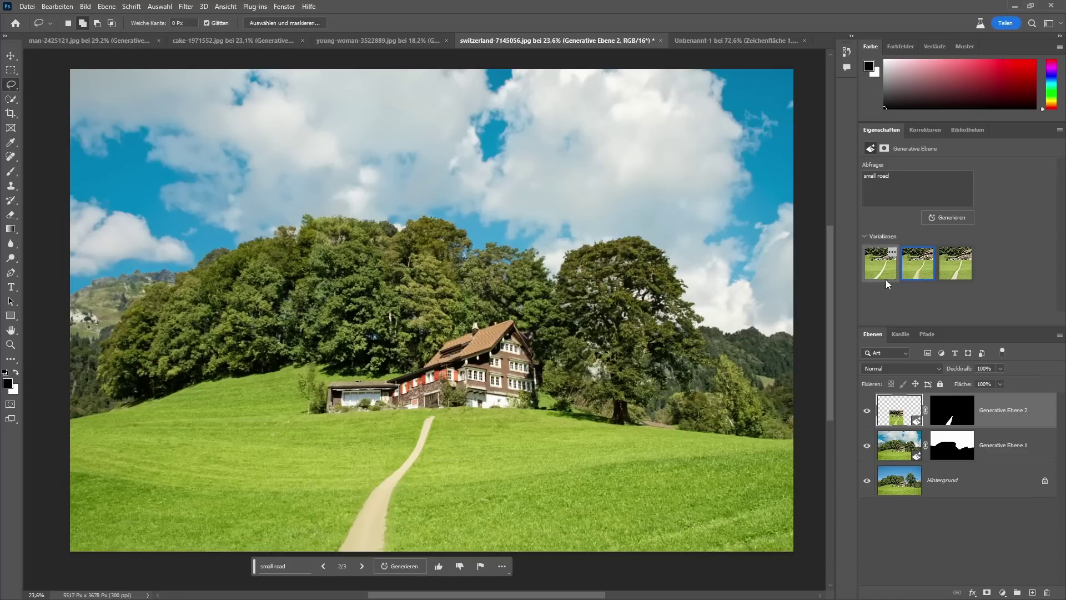
{"action": "left_click", "coordinate": [952, 265]}
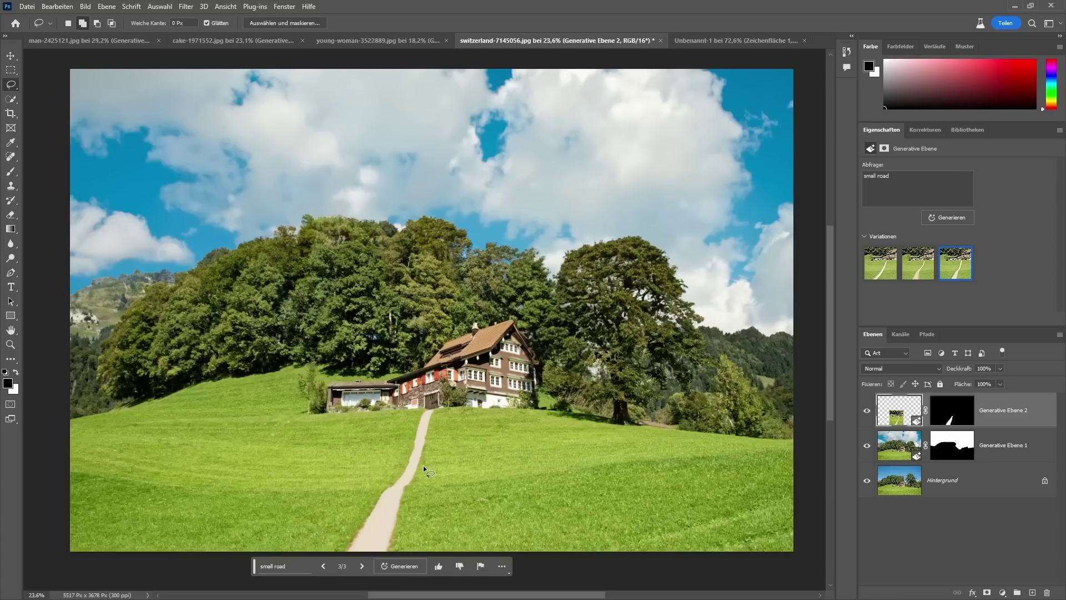
{"action": "left_click", "coordinate": [880, 263]}
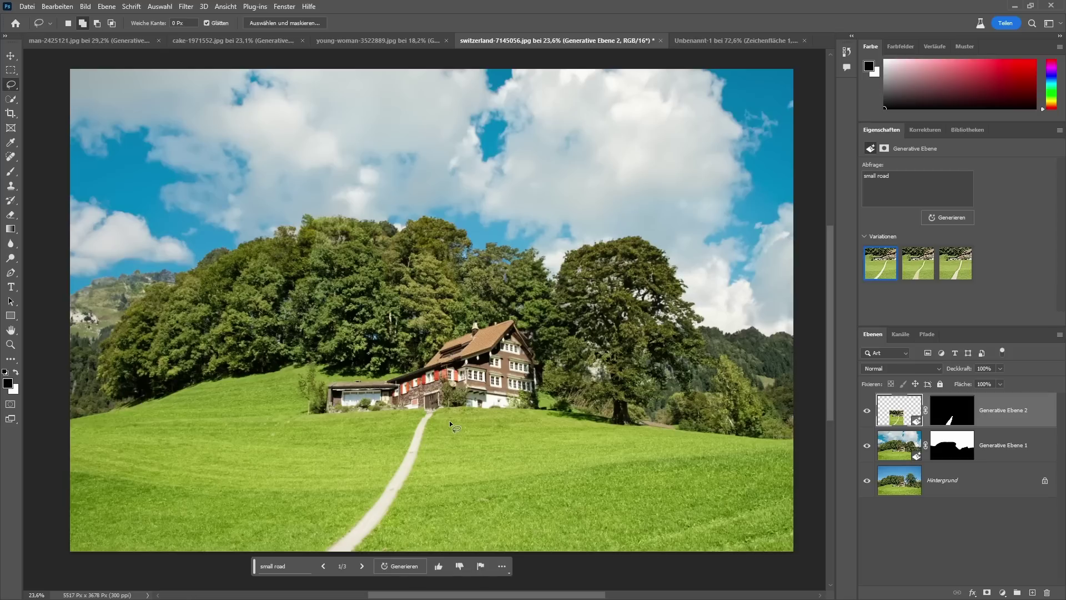
Step: Generate an 'old car' in a small spot beside the road, keeping variation 2
{"action": "left_click_drag", "start_coordinate": [446, 411], "coordinate": [451, 422]}
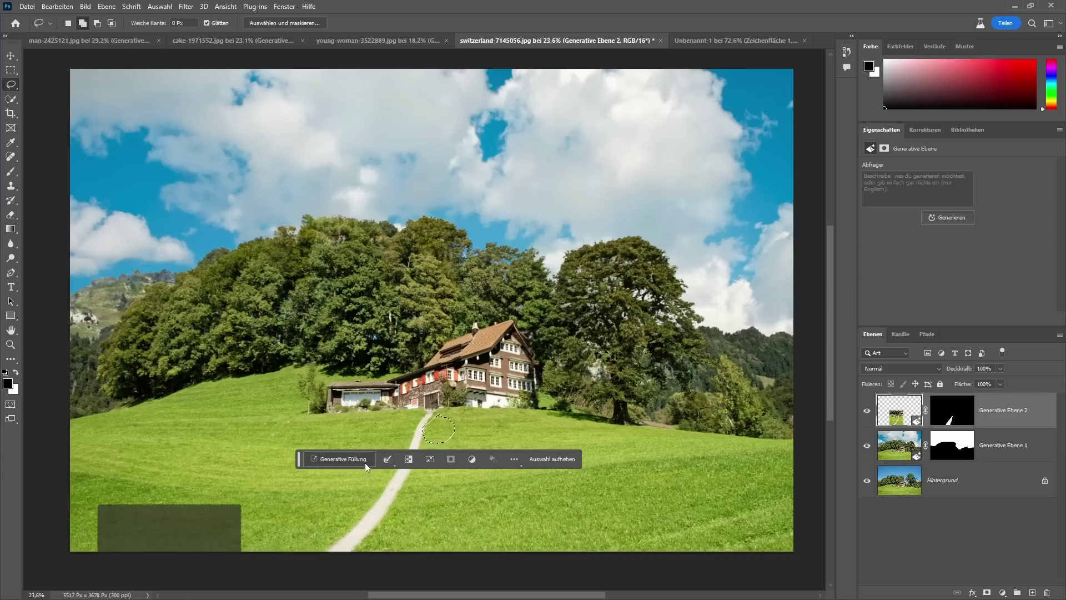
{"action": "type", "text": "old car"}
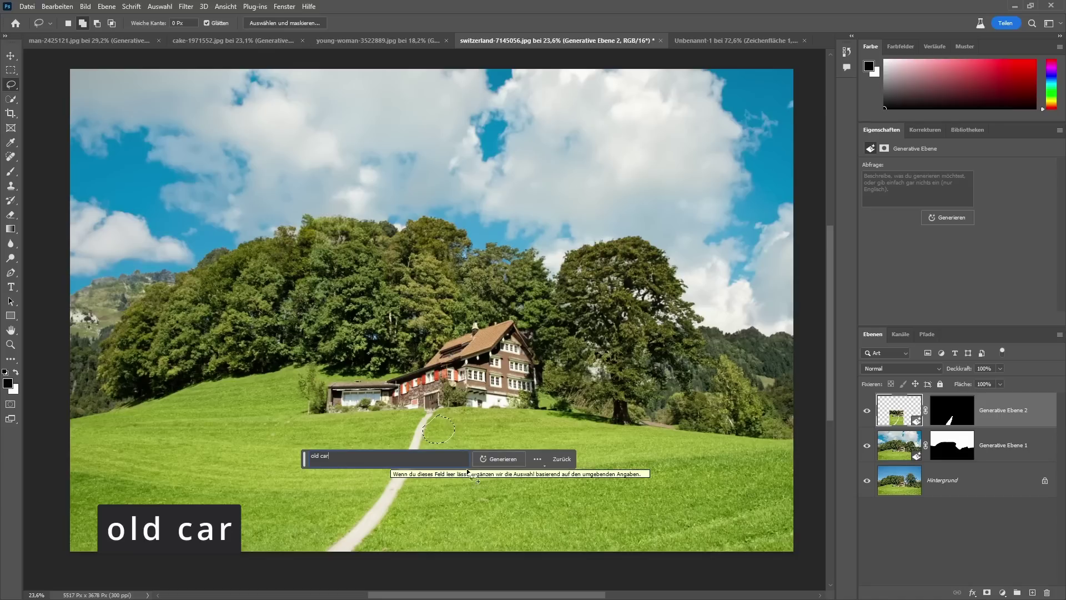
{"action": "left_click", "coordinate": [505, 462]}
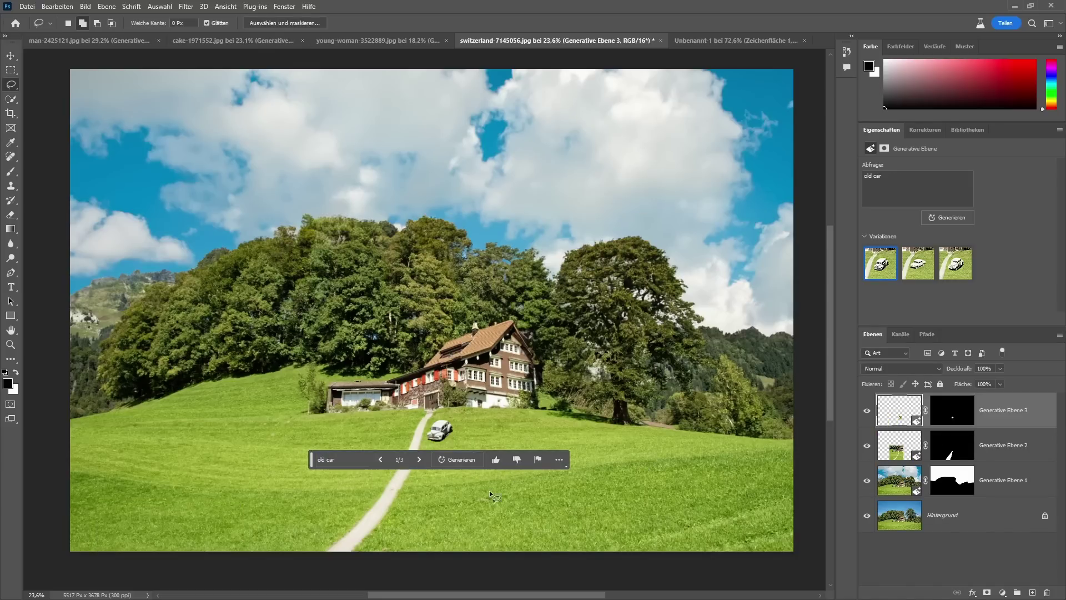
{"action": "left_click", "coordinate": [910, 281]}
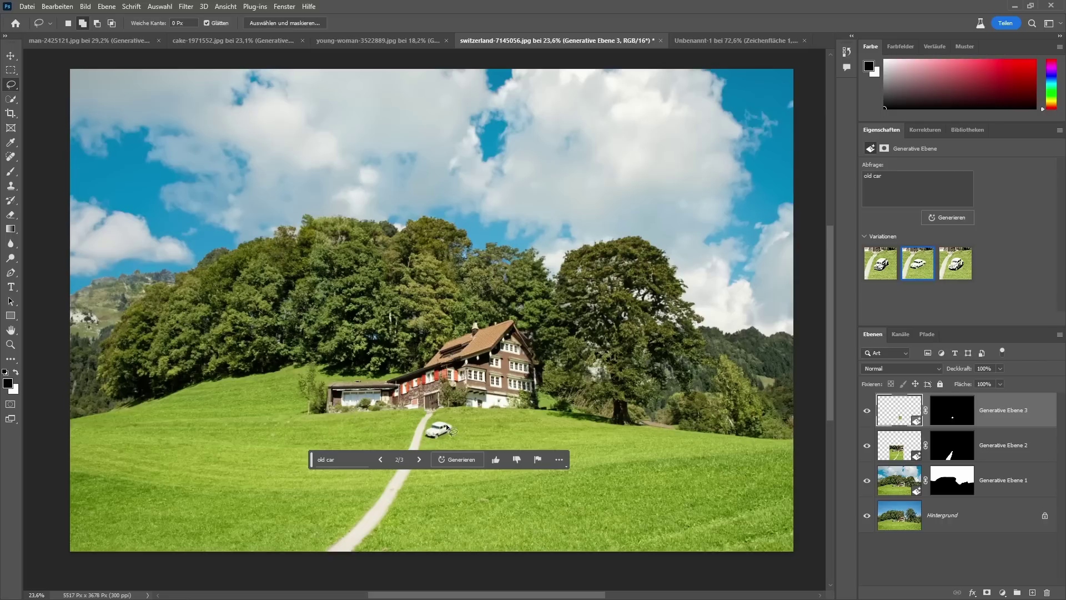
Step: Lasso a grass patch left of the road and generate an 'old car' there
{"action": "left_click_drag", "start_coordinate": [285, 428], "coordinate": [245, 464]}
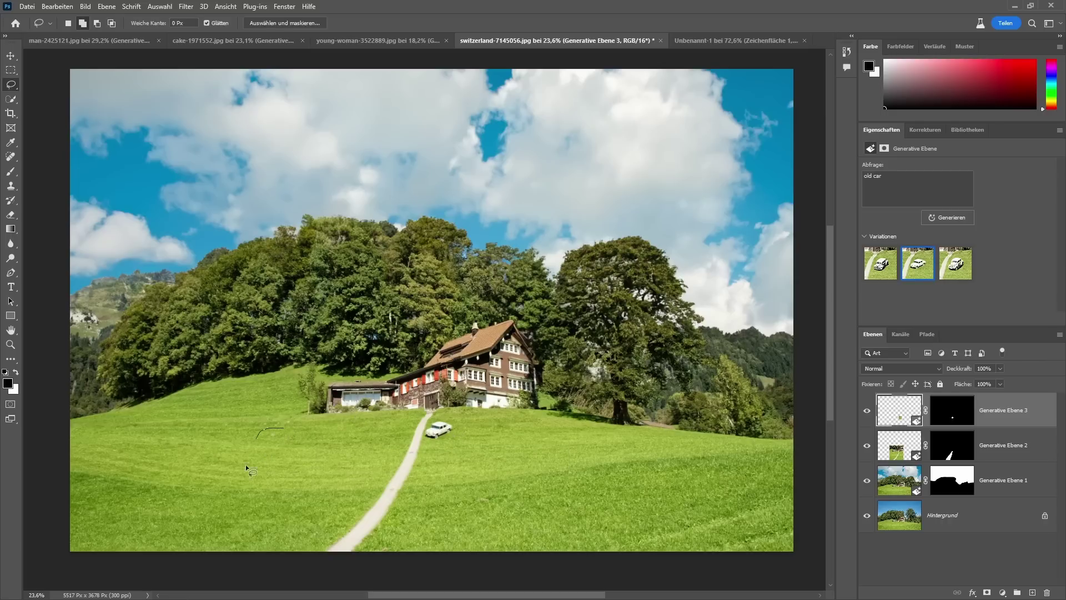
{"action": "mouse_move", "coordinate": [308, 432]}
{"action": "left_mouse_down"}
{"action": "mouse_move", "coordinate": [282, 428]}
{"action": "mouse_move", "coordinate": [274, 411]}
{"action": "left_mouse_up"}
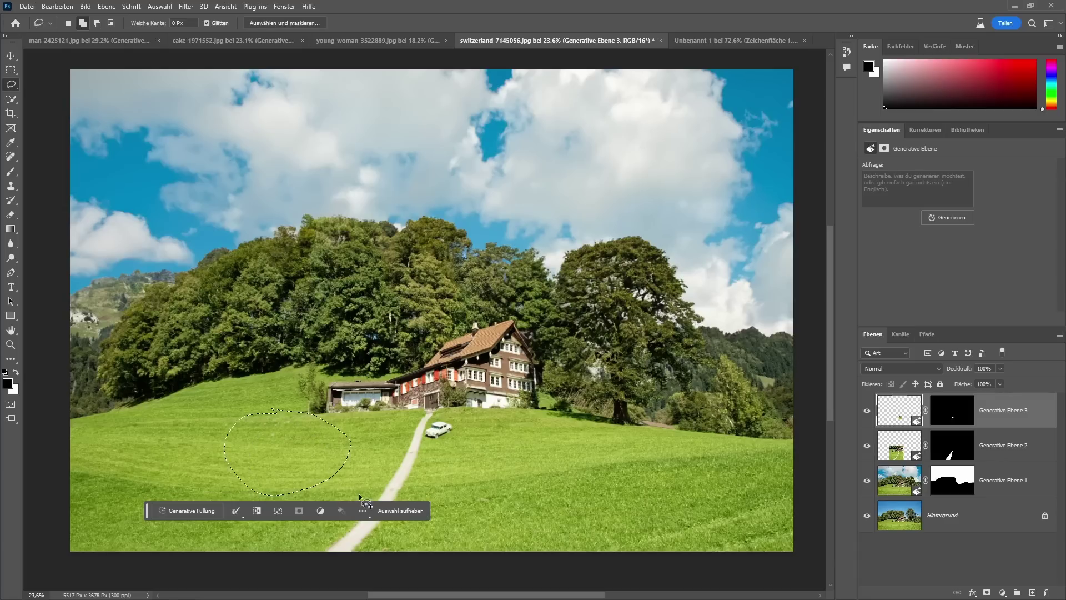
{"action": "left_click", "coordinate": [205, 514]}
{"action": "type", "text": "old car"}
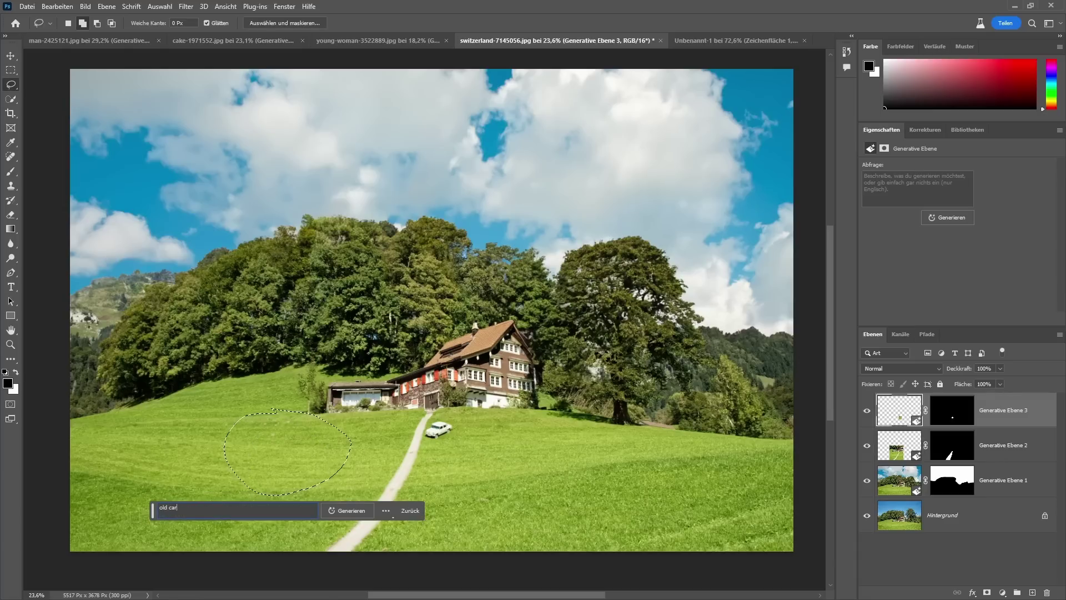
{"action": "left_click", "coordinate": [345, 510]}
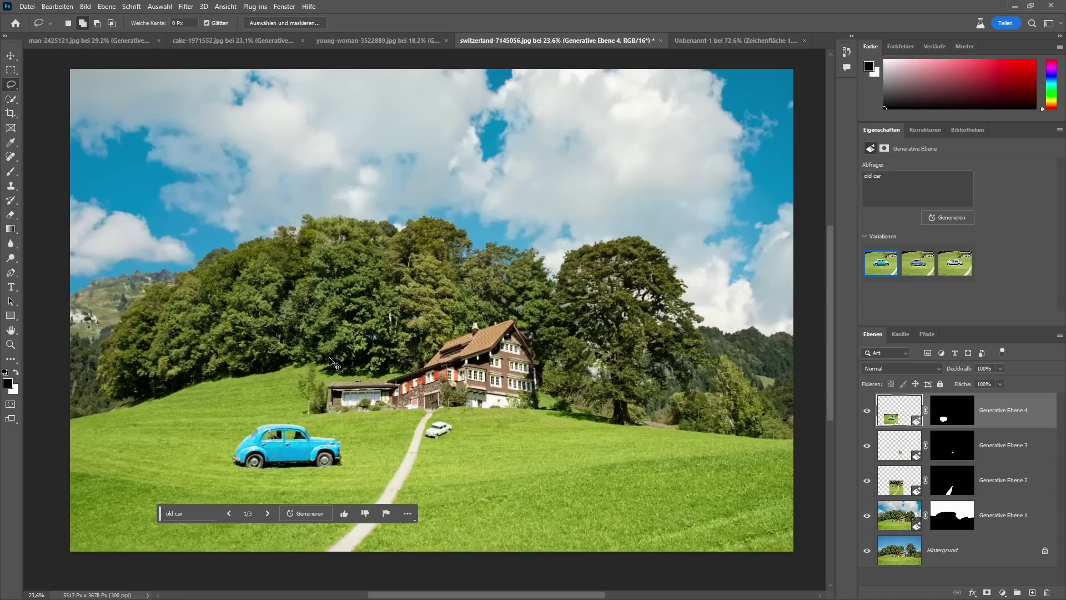
Step: Shrink the blue car, move it beside the road near the white car, and request more variations
{"action": "key", "text": "ctrl+t"}
{"action": "left_click_drag", "start_coordinate": [398, 535], "coordinate": [311, 469]}
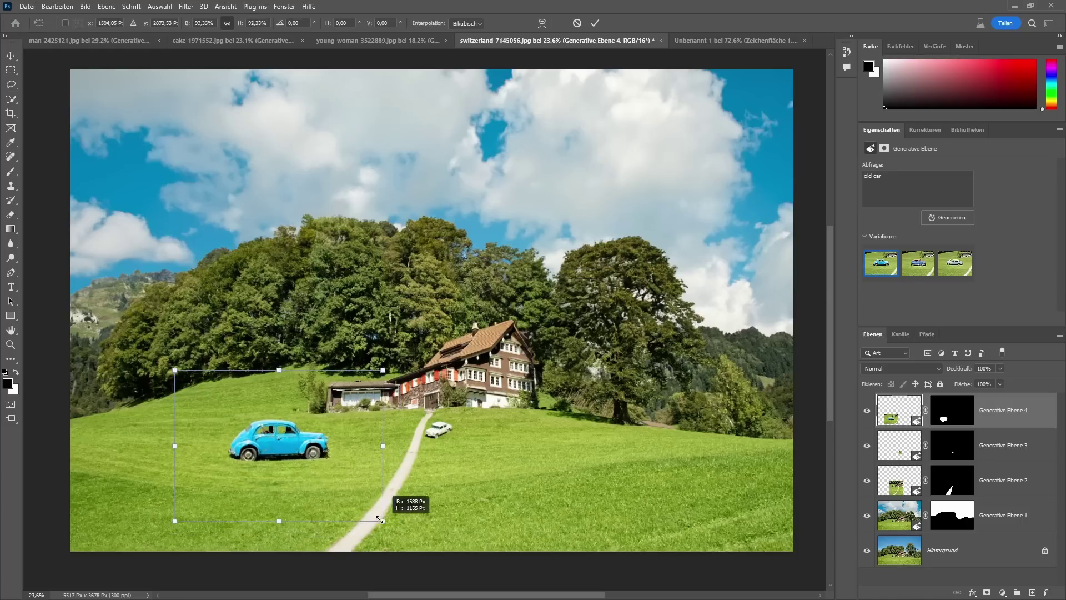
{"action": "left_click_drag", "start_coordinate": [259, 425], "coordinate": [362, 444]}
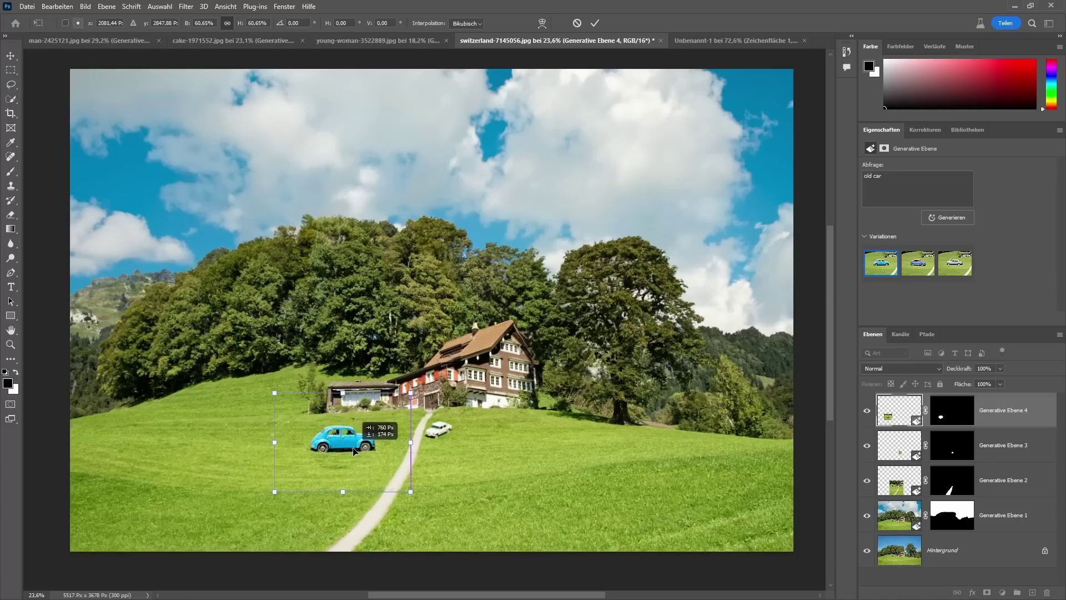
{"action": "left_click_drag", "start_coordinate": [278, 488], "coordinate": [319, 472]}
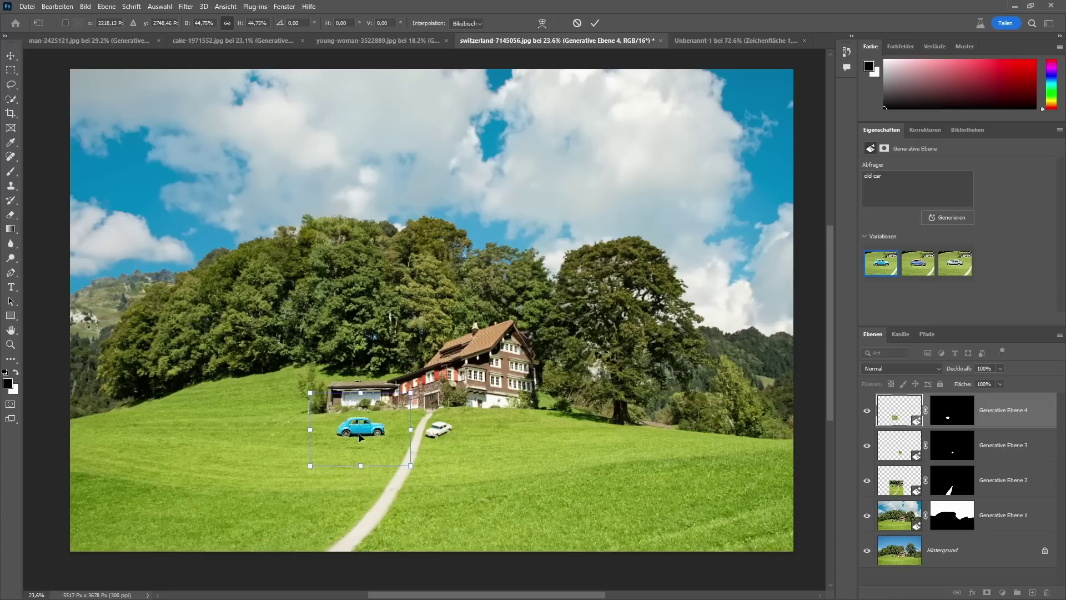
{"action": "mouse_move", "coordinate": [361, 438]}
{"action": "left_mouse_down"}
{"action": "mouse_move", "coordinate": [412, 457]}
{"action": "mouse_move", "coordinate": [376, 443]}
{"action": "left_mouse_up"}
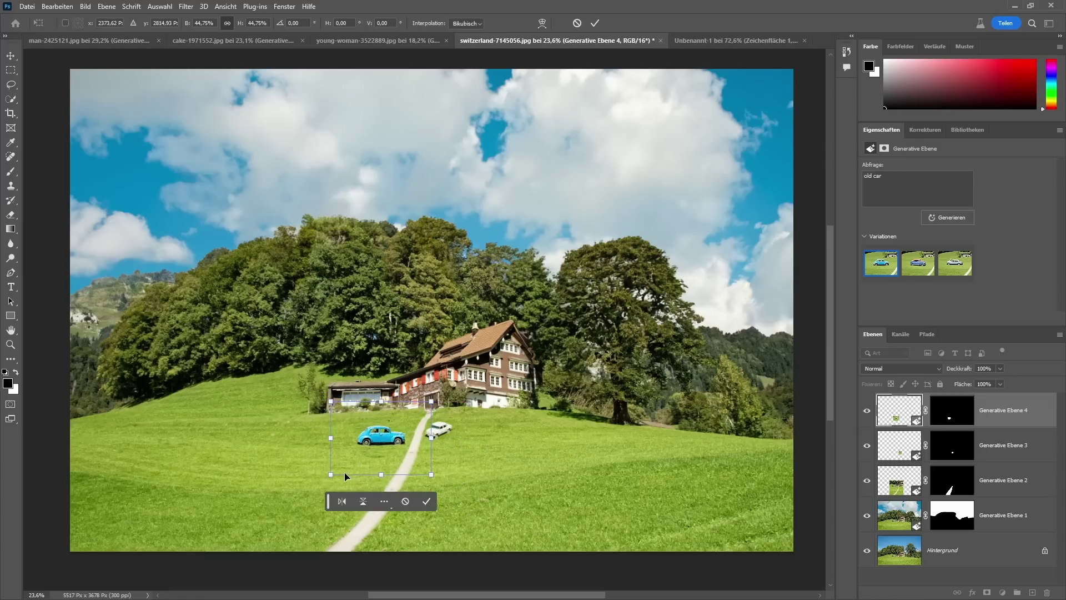
{"action": "left_click_drag", "start_coordinate": [332, 475], "coordinate": [339, 468]}
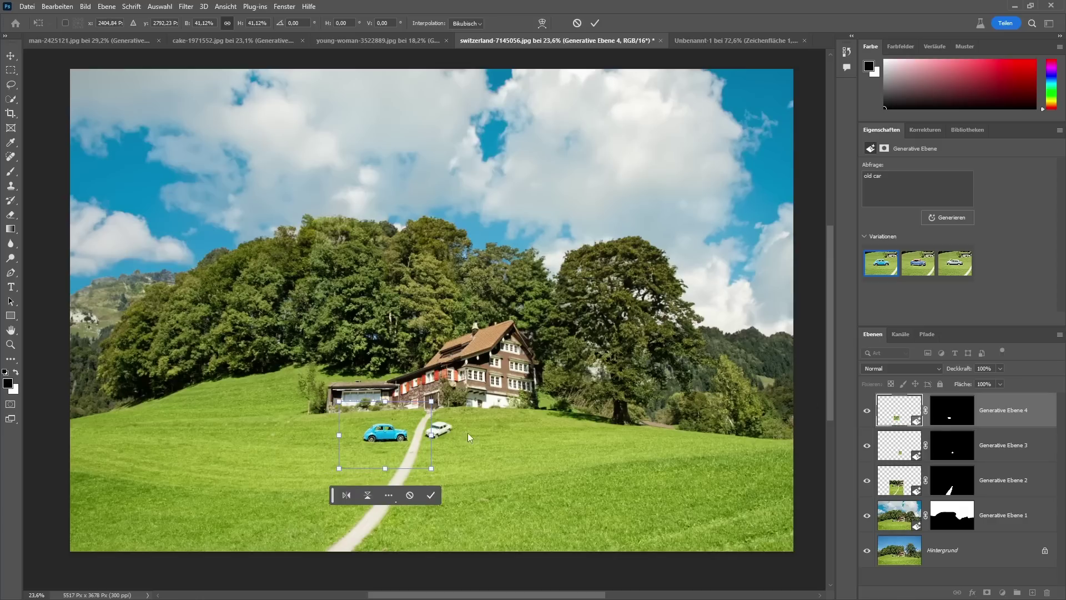
{"action": "left_click", "coordinate": [429, 493]}
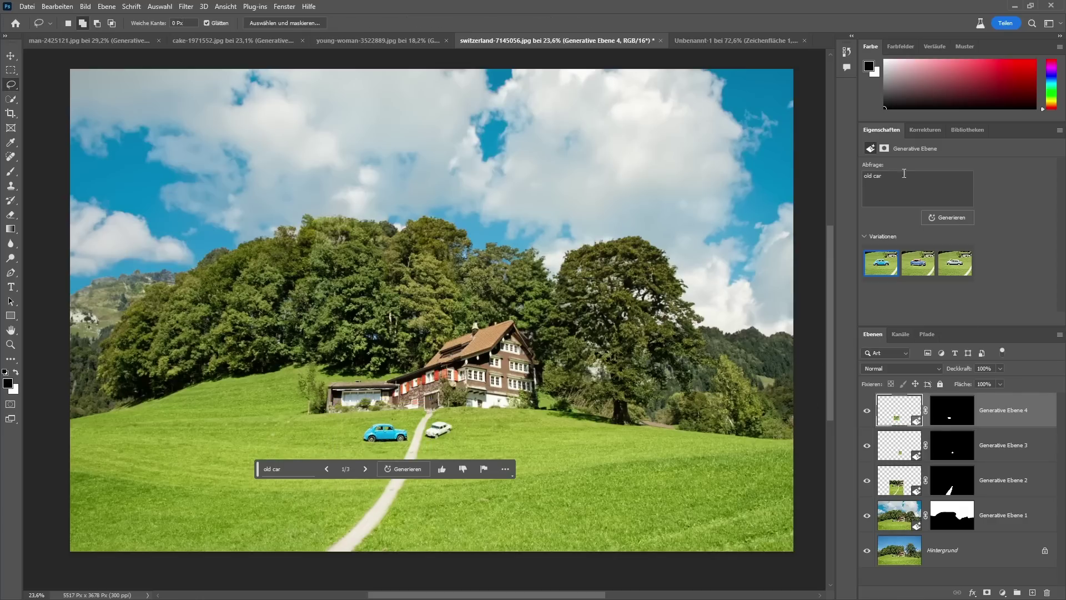
{"action": "left_click", "coordinate": [956, 219]}
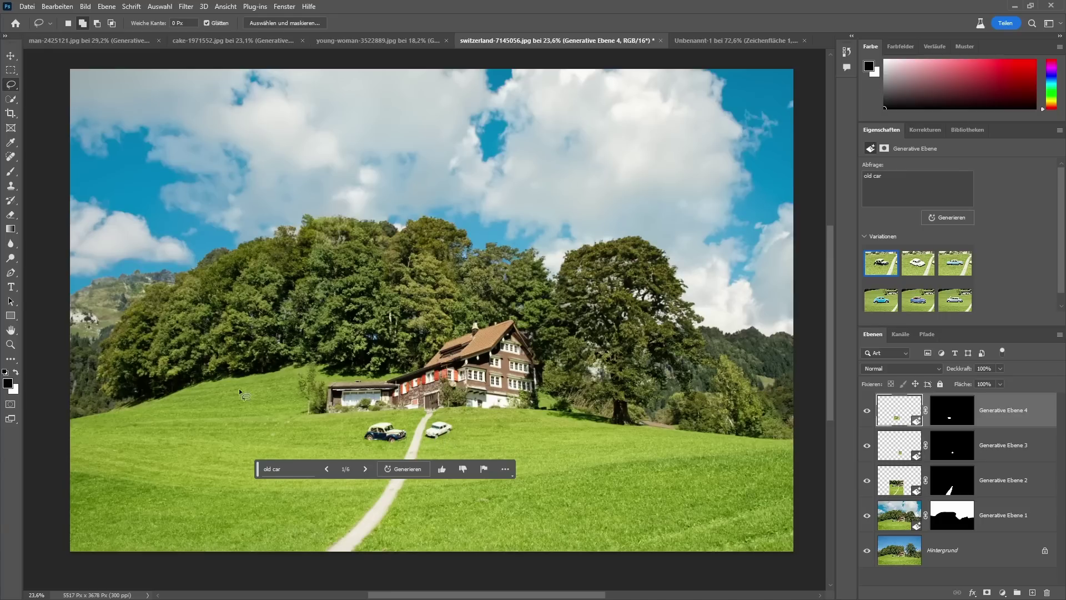
Step: Lasso-select the grass patches left of the house and at the right edge
{"action": "left_click_drag", "start_coordinate": [239, 388], "coordinate": [230, 389]}
{"action": "left_click_drag", "start_coordinate": [687, 458], "coordinate": [688, 451]}
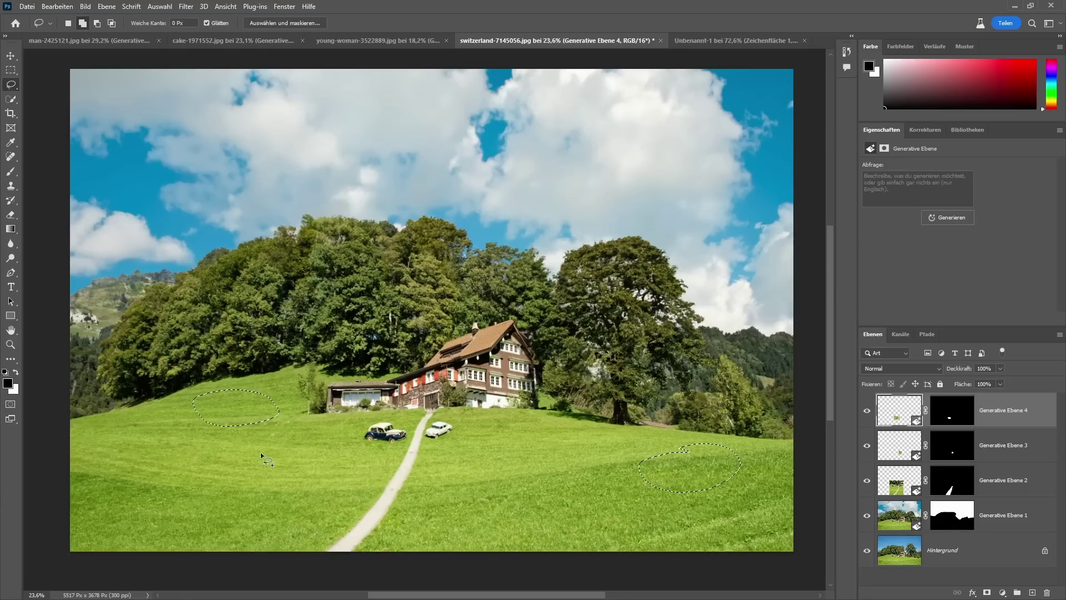
{"action": "left_click_drag", "start_coordinate": [239, 463], "coordinate": [255, 451]}
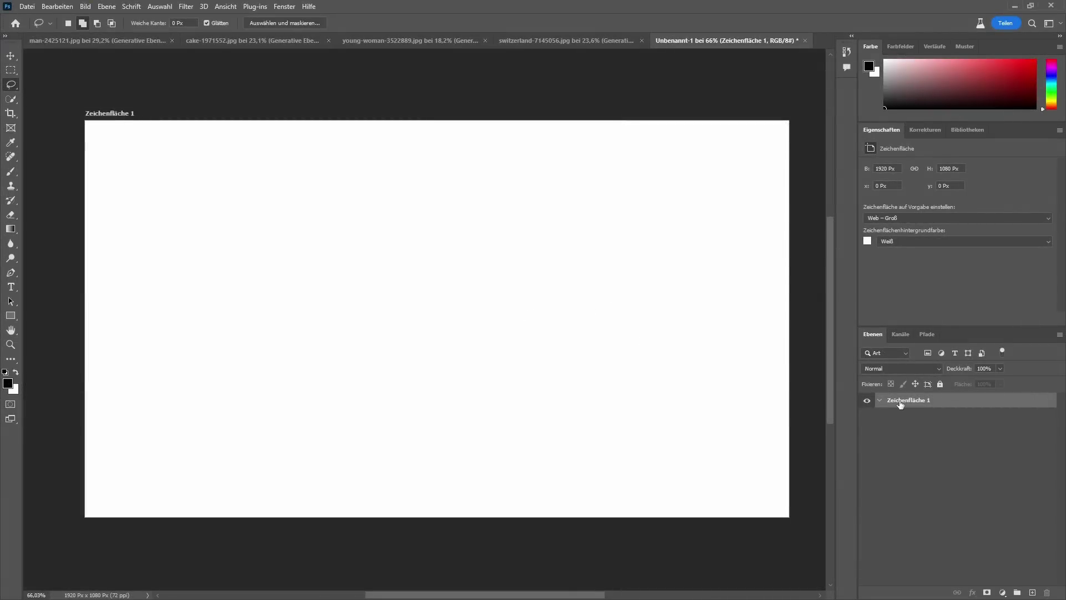
Step: Generate a 'field of grass' over the artboard's lower half, keeping variation 1 of 3
{"action": "left_click", "coordinate": [11, 70]}
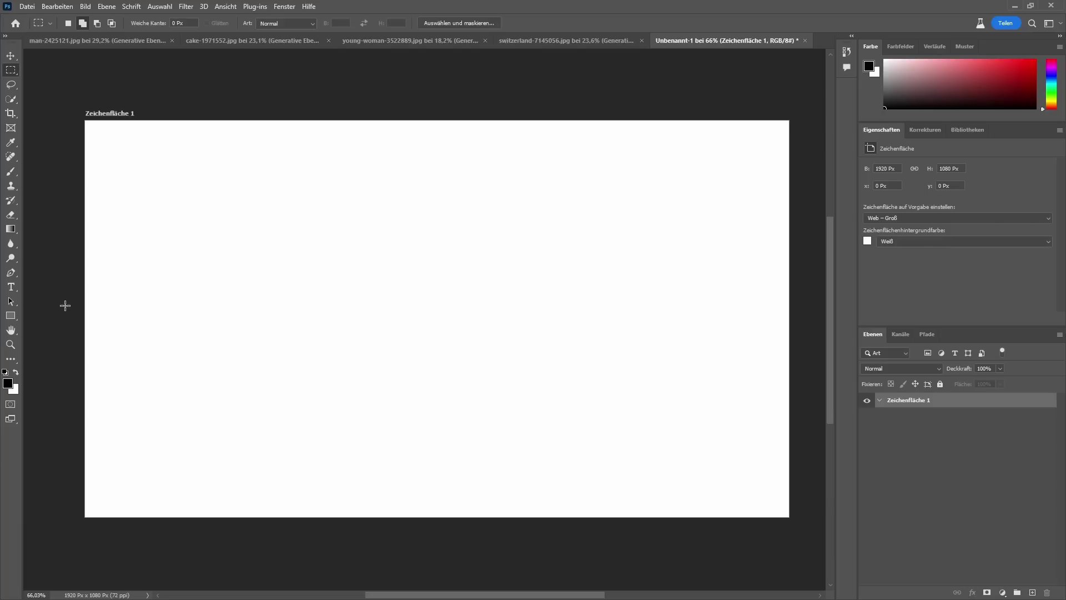
{"action": "left_click_drag", "start_coordinate": [65, 291], "coordinate": [799, 505]}
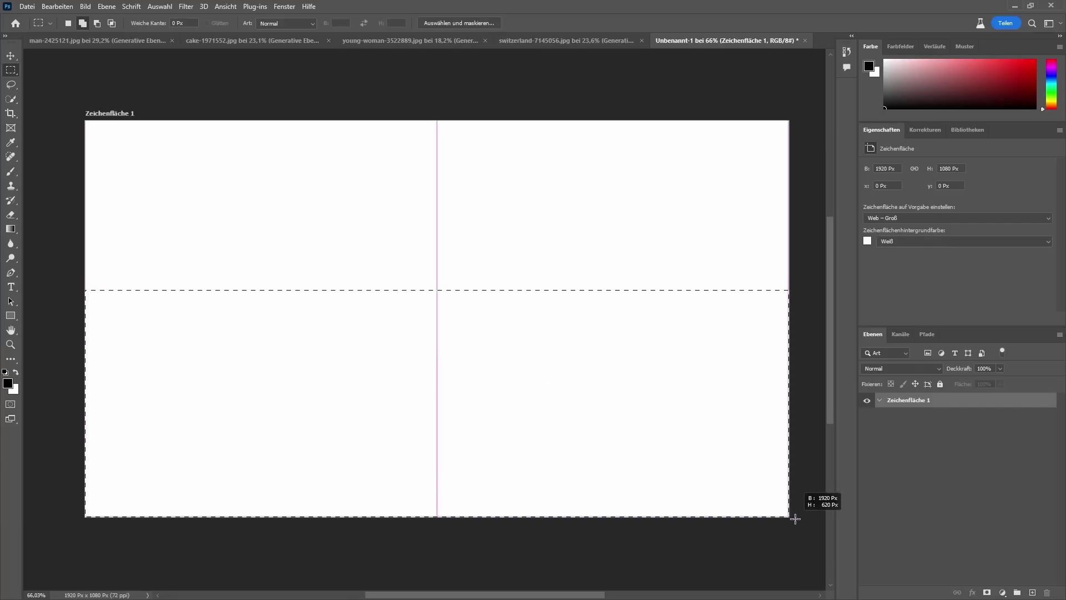
{"action": "left_click", "coordinate": [353, 534]}
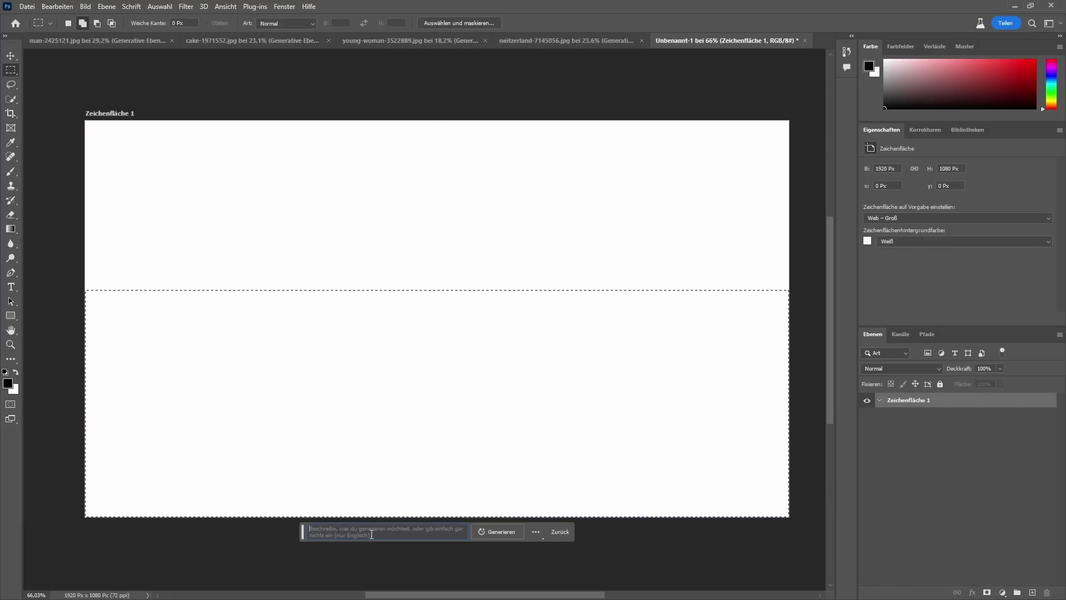
{"action": "type", "text": "field of grass"}
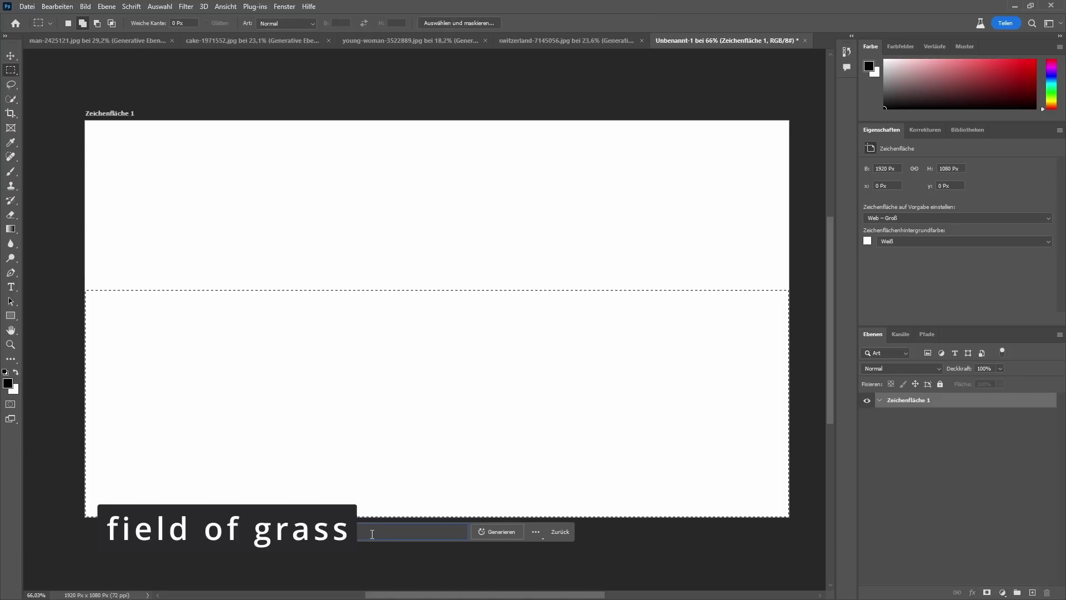
{"action": "left_click", "coordinate": [515, 530]}
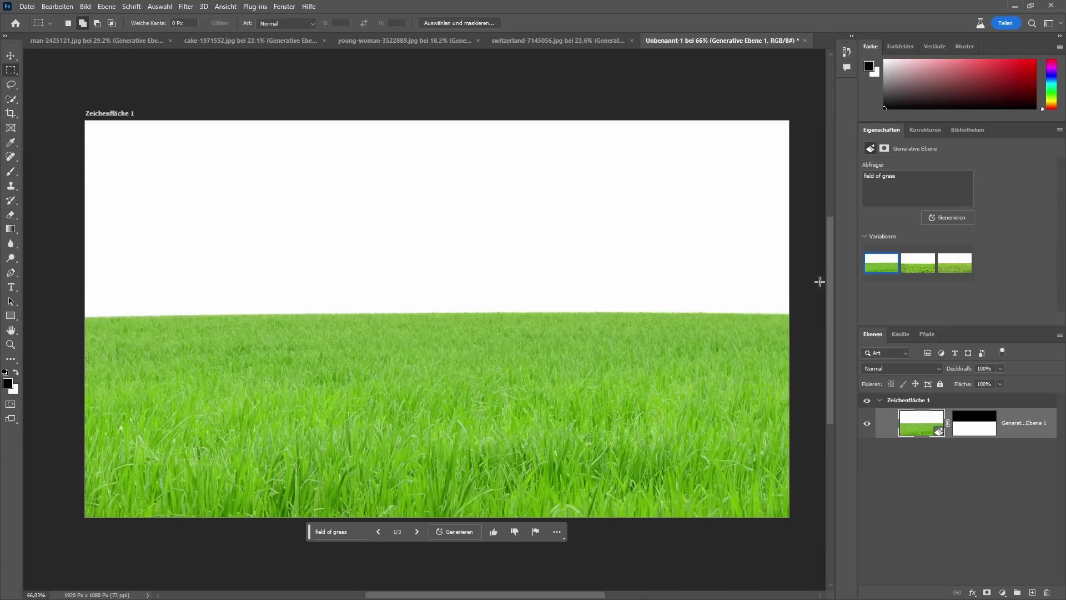
{"action": "left_click", "coordinate": [909, 269]}
{"action": "left_click", "coordinate": [945, 272]}
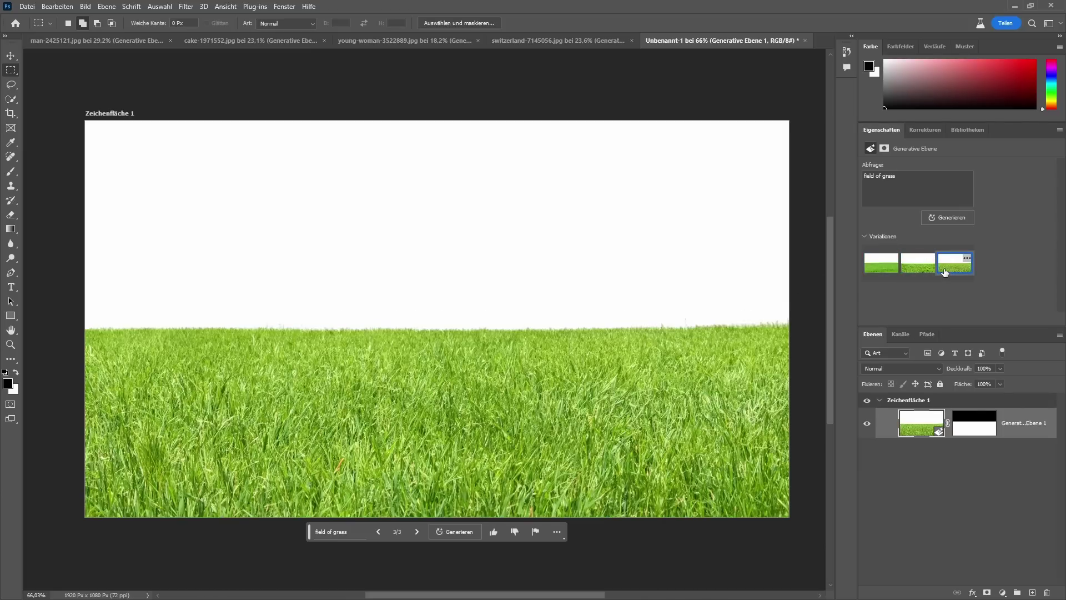
{"action": "left_click", "coordinate": [883, 271]}
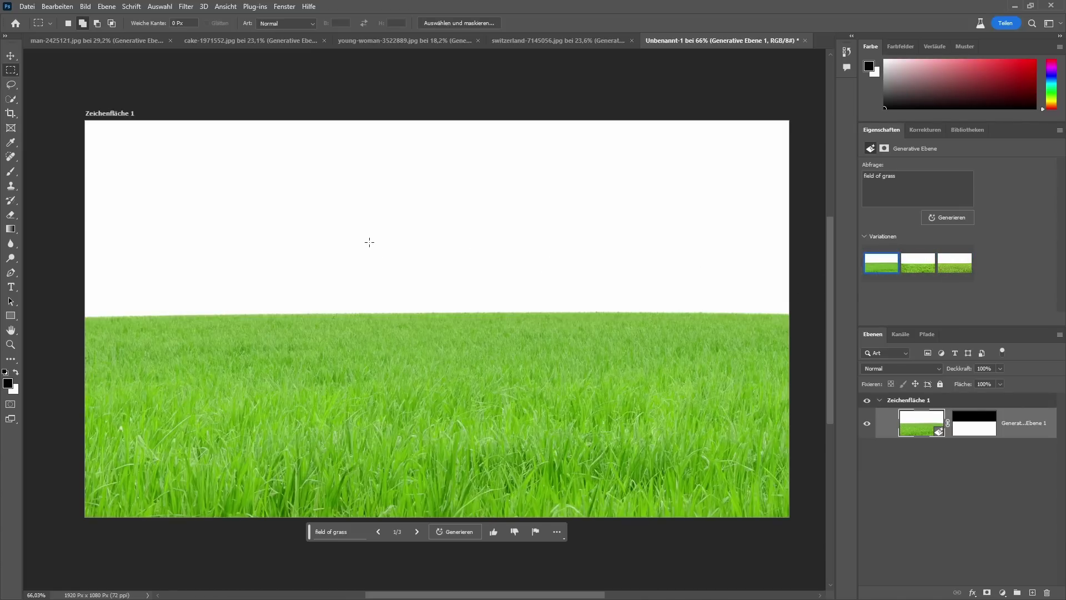
Step: Fill the white area above the grass with 'blue sky with few clouds', using variation 3
{"action": "left_click_drag", "start_coordinate": [85, 115], "coordinate": [794, 318]}
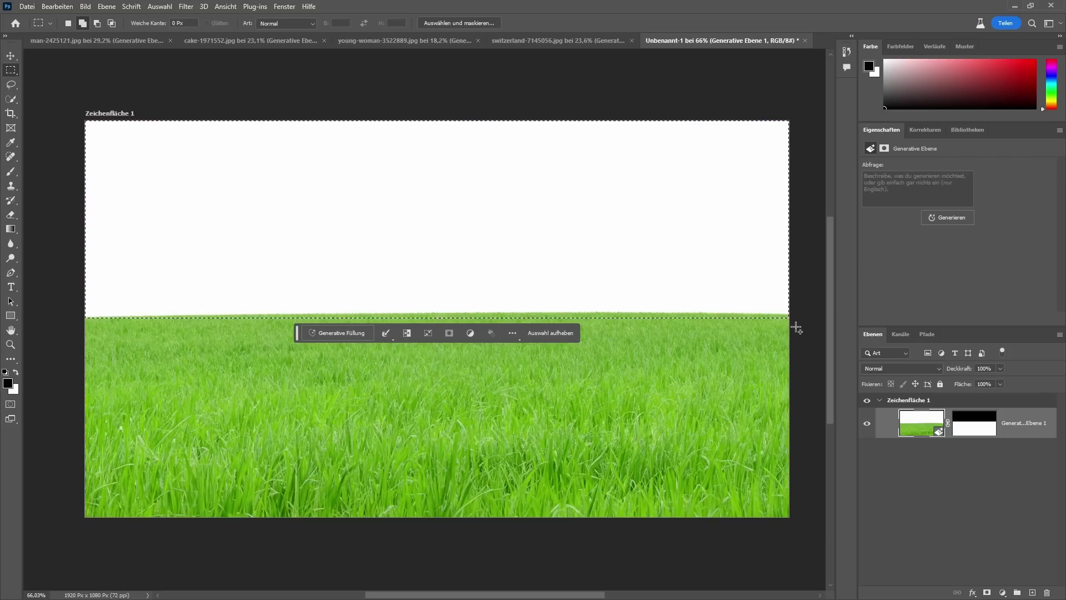
{"action": "left_click", "coordinate": [355, 333]}
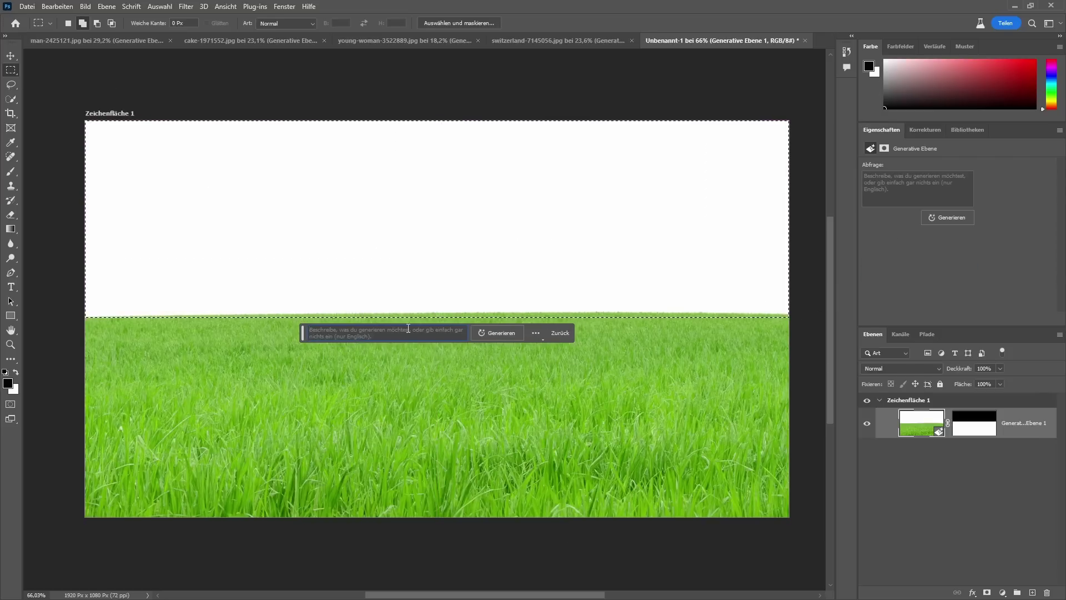
{"action": "type", "text": "blue sky with "}
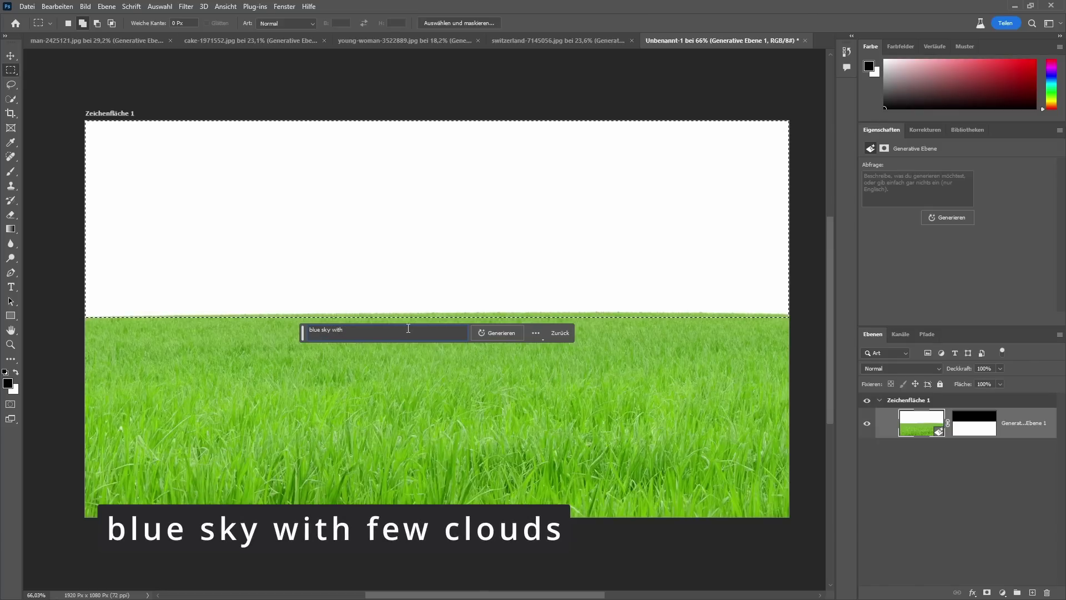
{"action": "type", "text": "few clouds"}
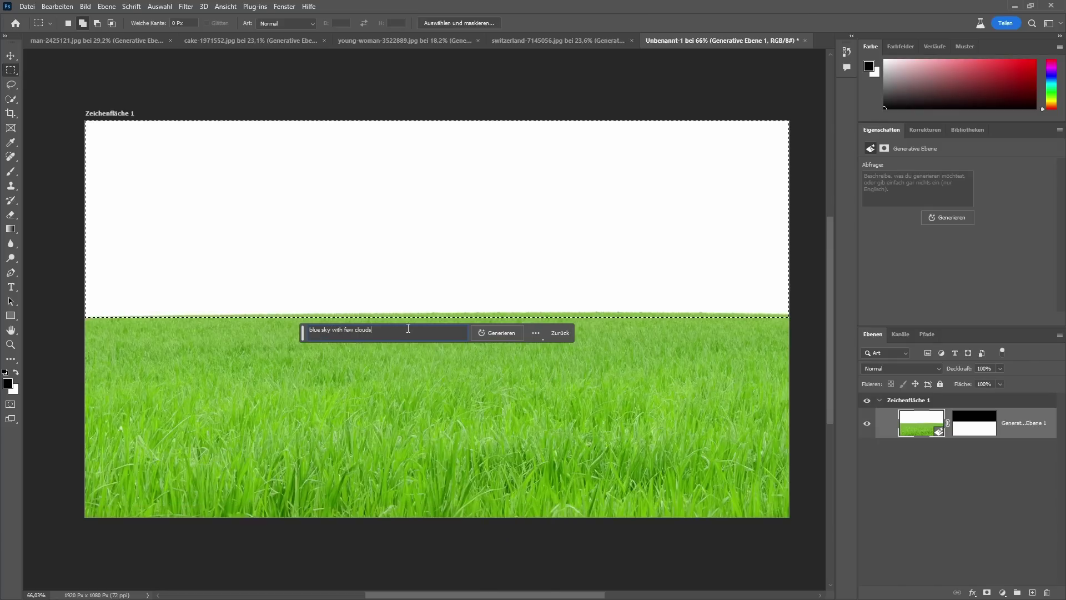
{"action": "left_click", "coordinate": [508, 338]}
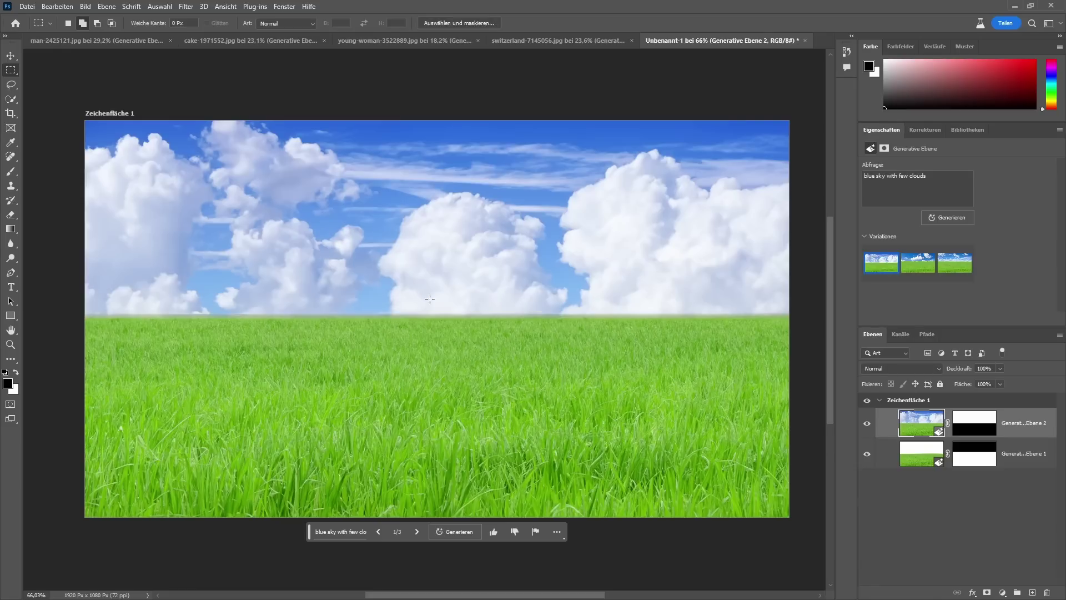
{"action": "left_click", "coordinate": [914, 265]}
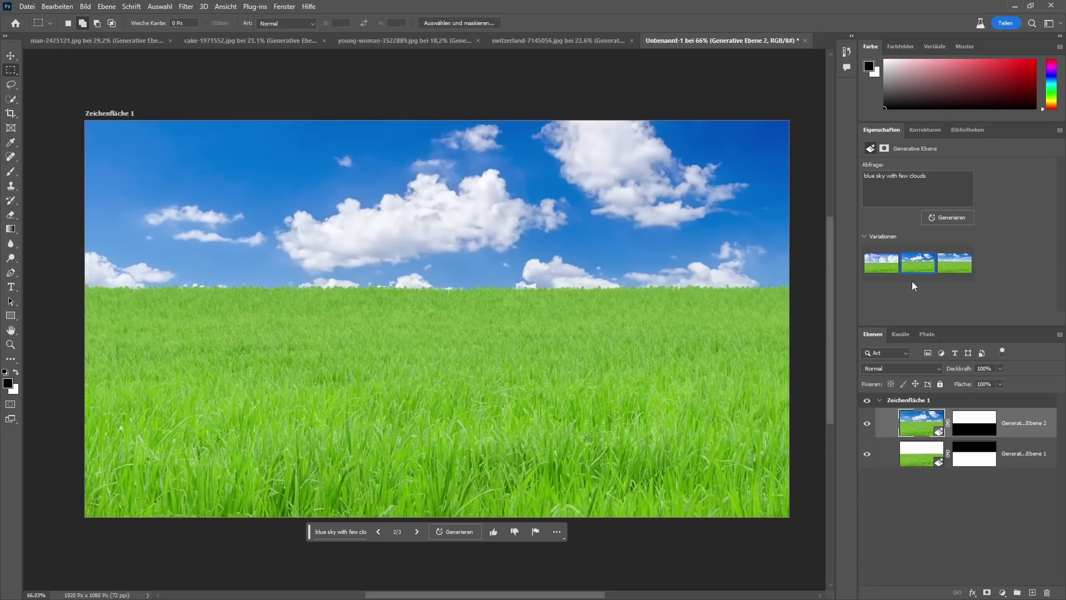
{"action": "left_click", "coordinate": [953, 267]}
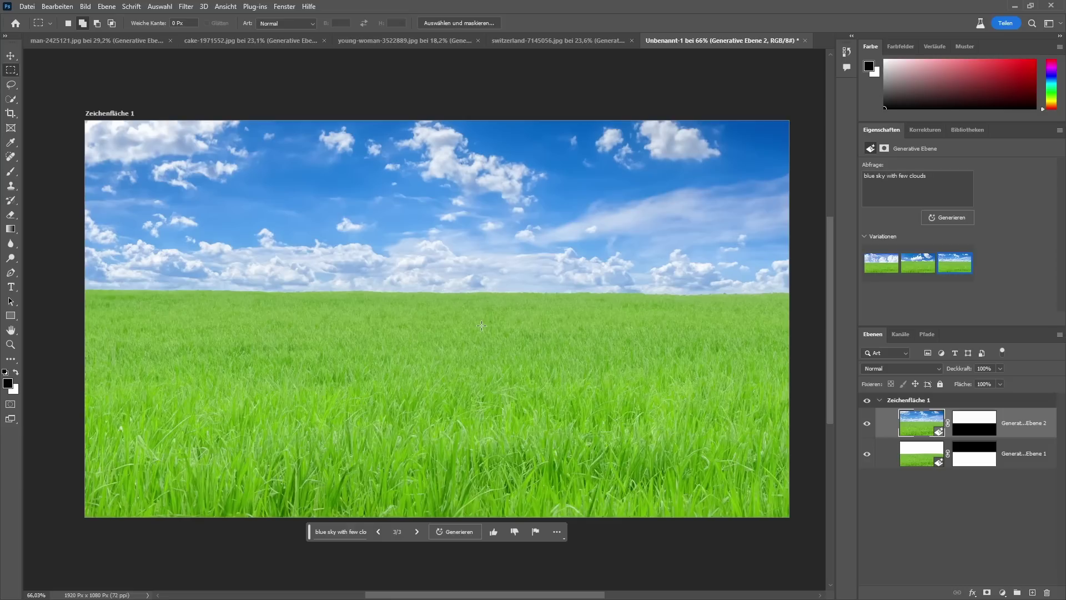
{"action": "left_click", "coordinate": [10, 84]}
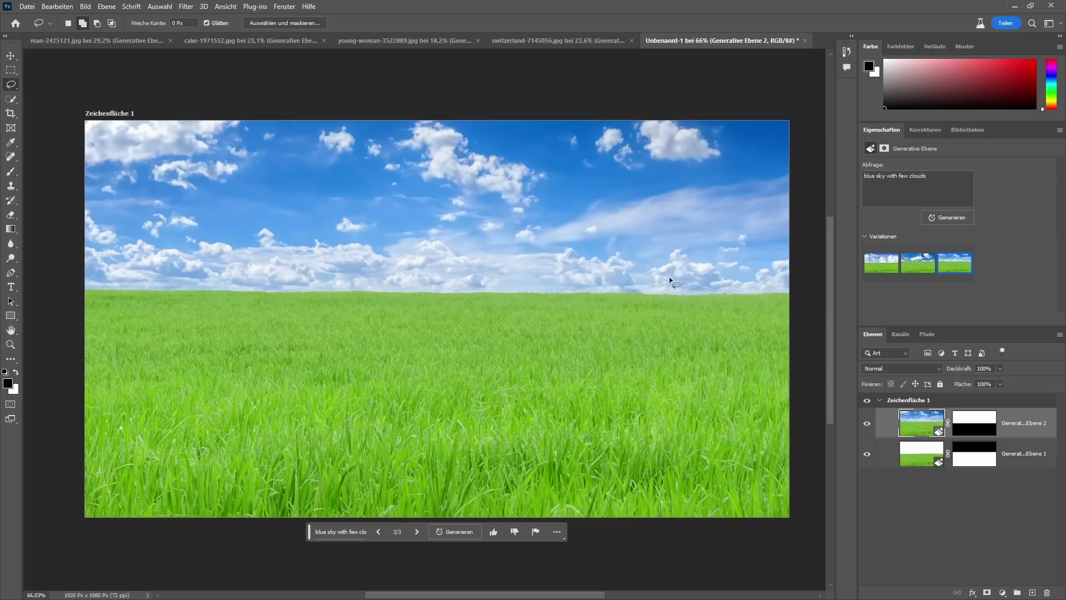
Step: Select the artboard's right-hand strip and generate 'a bunch of trees' in it
{"action": "left_click_drag", "start_coordinate": [678, 269], "coordinate": [601, 309]}
{"action": "mouse_move", "coordinate": [762, 303]}
{"action": "left_mouse_down"}
{"action": "mouse_move", "coordinate": [673, 255]}
{"action": "mouse_move", "coordinate": [655, 304]}
{"action": "left_mouse_up"}
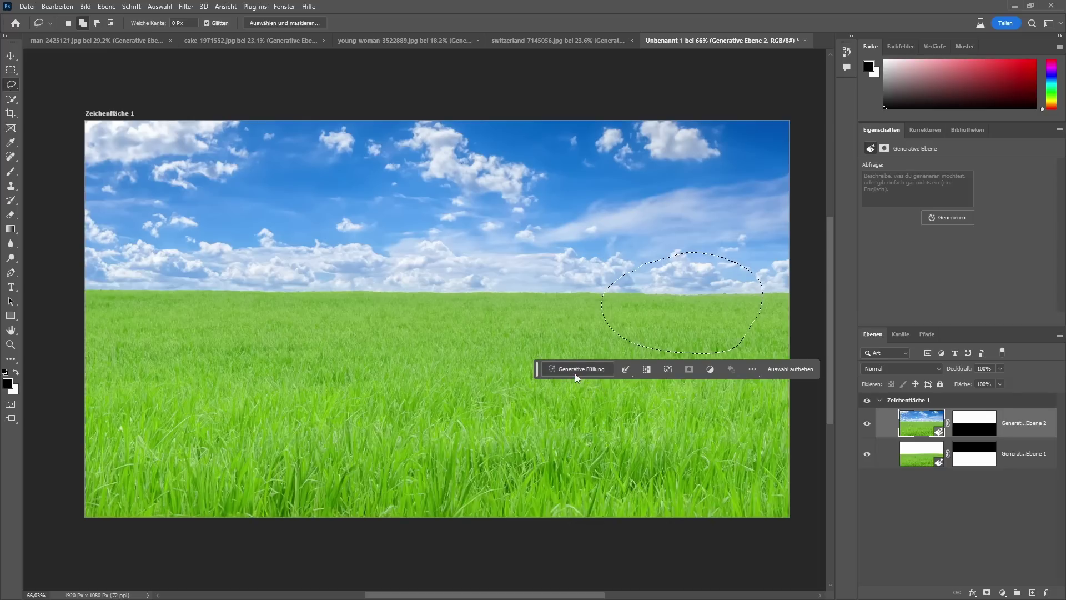
{"action": "left_click", "coordinate": [17, 67]}
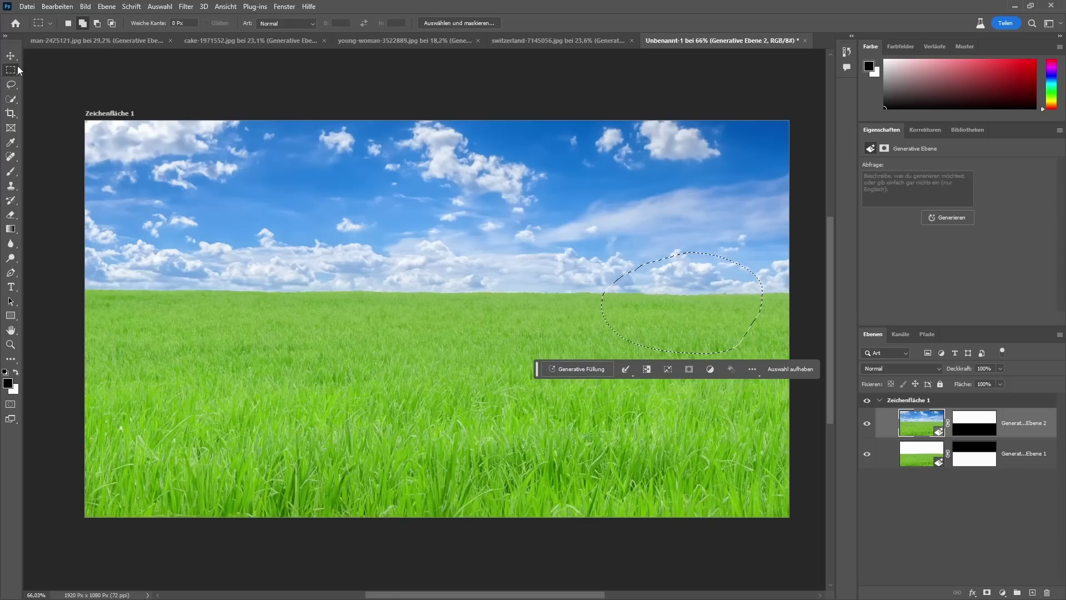
{"action": "left_click_drag", "start_coordinate": [605, 118], "coordinate": [809, 518]}
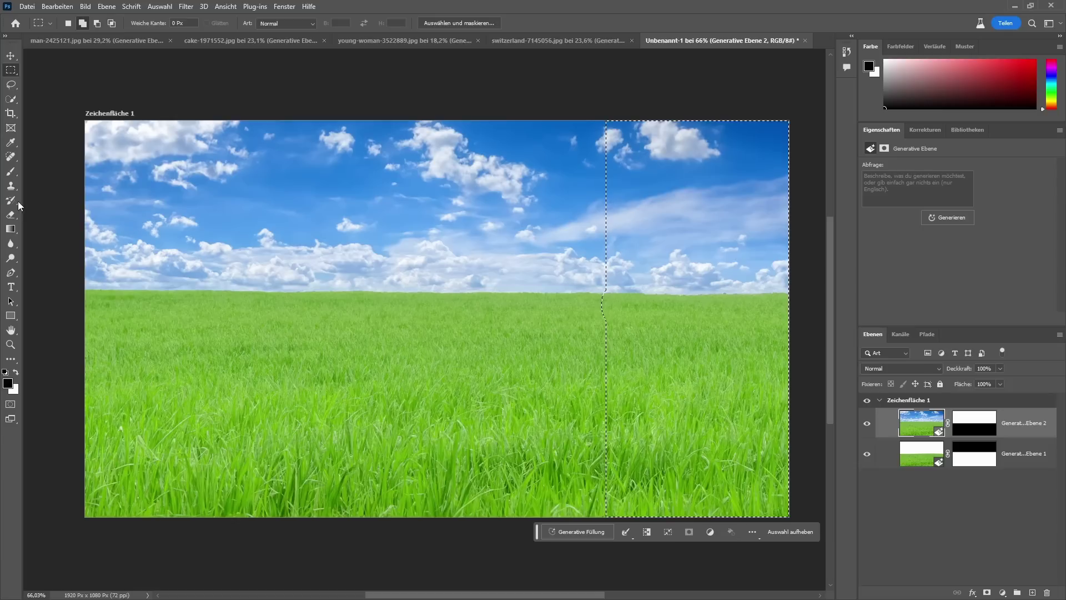
{"action": "left_click", "coordinate": [592, 536]}
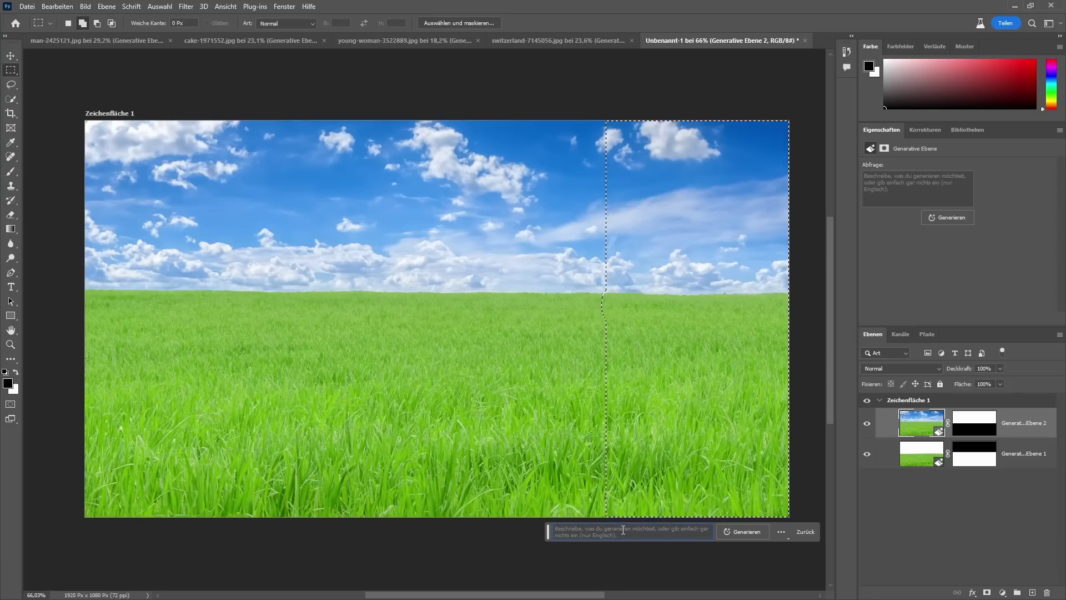
{"action": "type", "text": "a bunch of trees"}
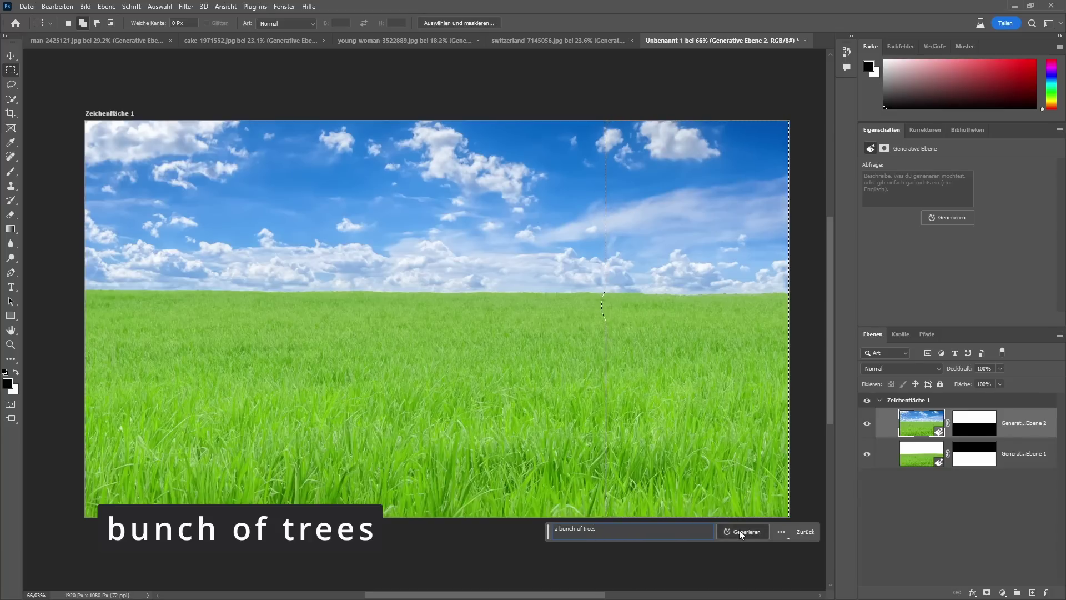
{"action": "left_click", "coordinate": [738, 529]}
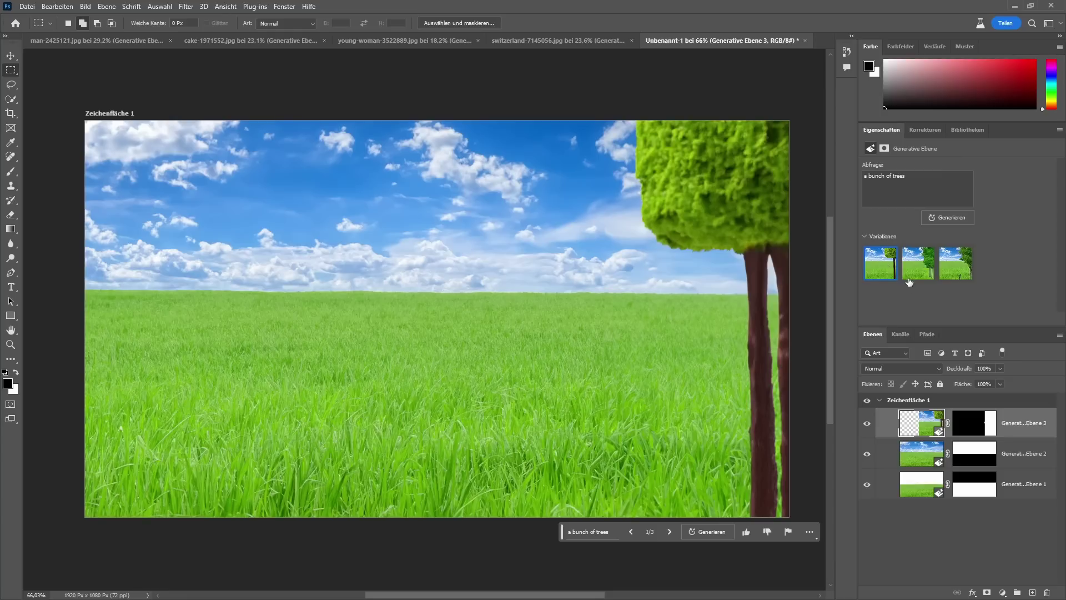
Step: Compare the trees variations, then delete all three generated layers
{"action": "left_click", "coordinate": [910, 272]}
{"action": "left_click", "coordinate": [945, 279]}
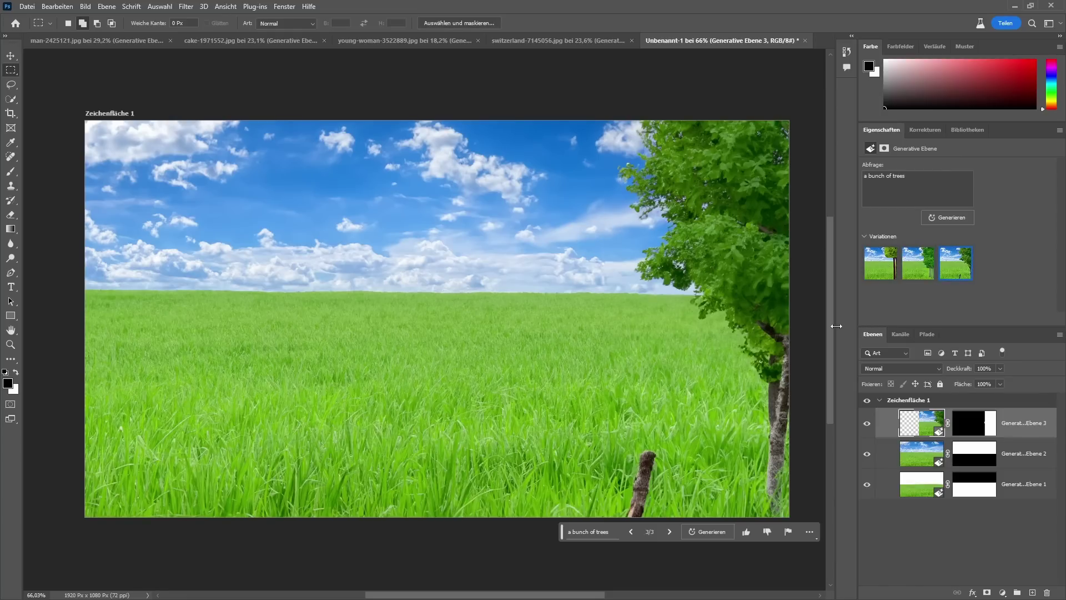
{"action": "left_click", "coordinate": [1010, 494], "text": "shift"}
{"action": "key", "text": "Delete"}
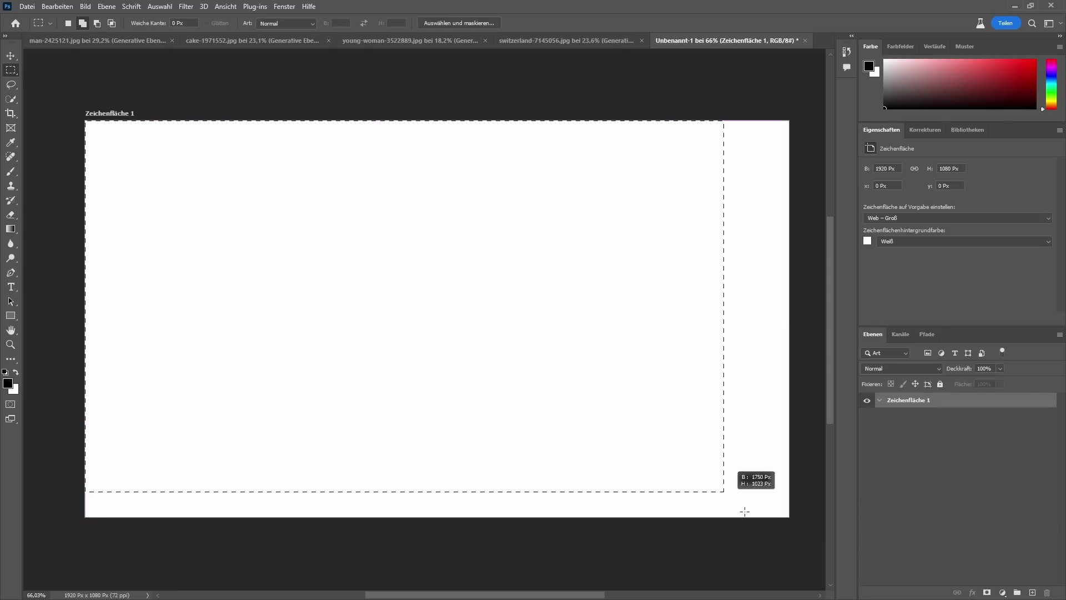
Step: Select the whole artboard and generate 'field with a red house and mountains in the background'
{"action": "left_click_drag", "start_coordinate": [370, 261], "coordinate": [799, 535]}
{"action": "left_click", "coordinate": [354, 531]}
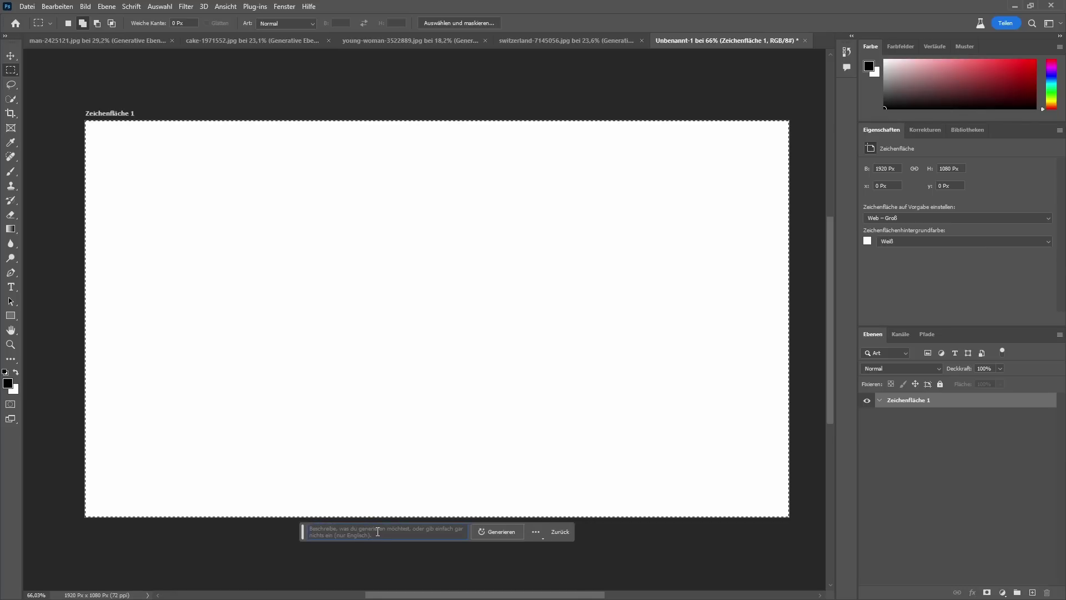
{"action": "type", "text": "f"}
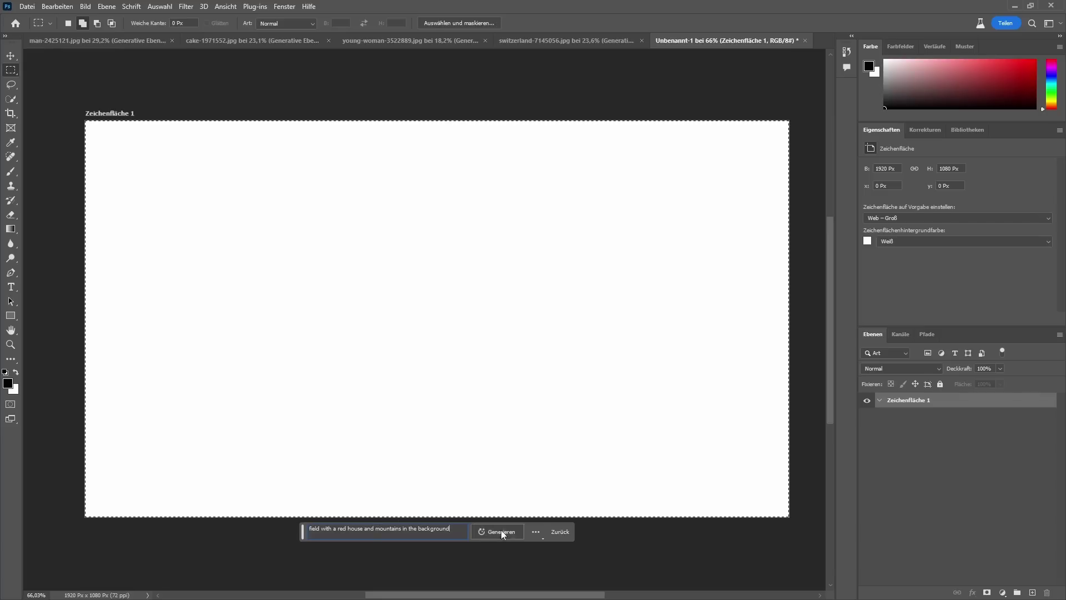
{"action": "left_click", "coordinate": [498, 531]}
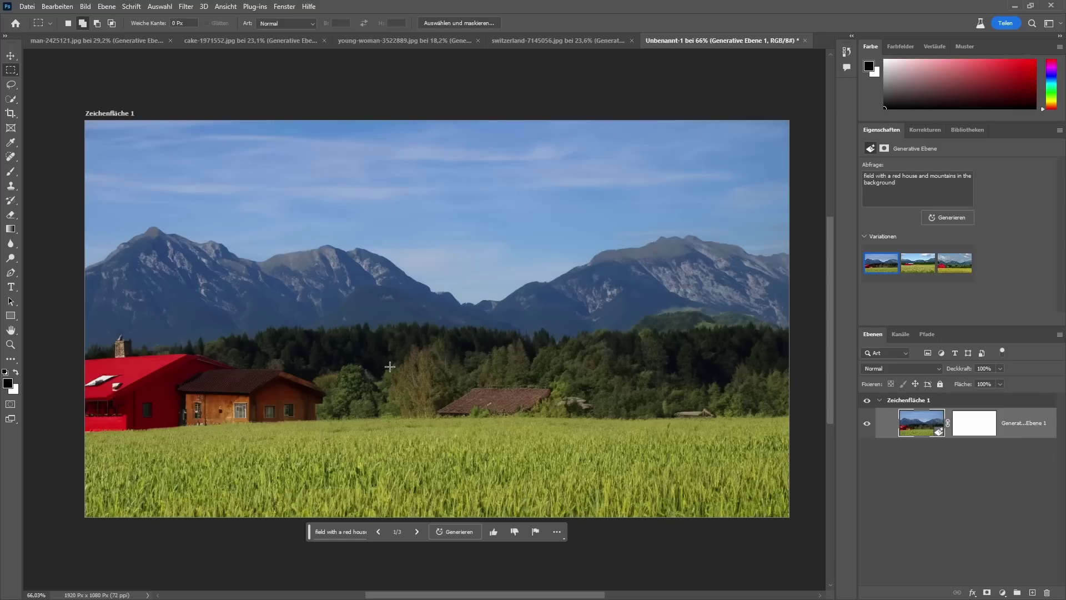
{"action": "left_click", "coordinate": [918, 272]}
{"action": "left_click", "coordinate": [956, 271]}
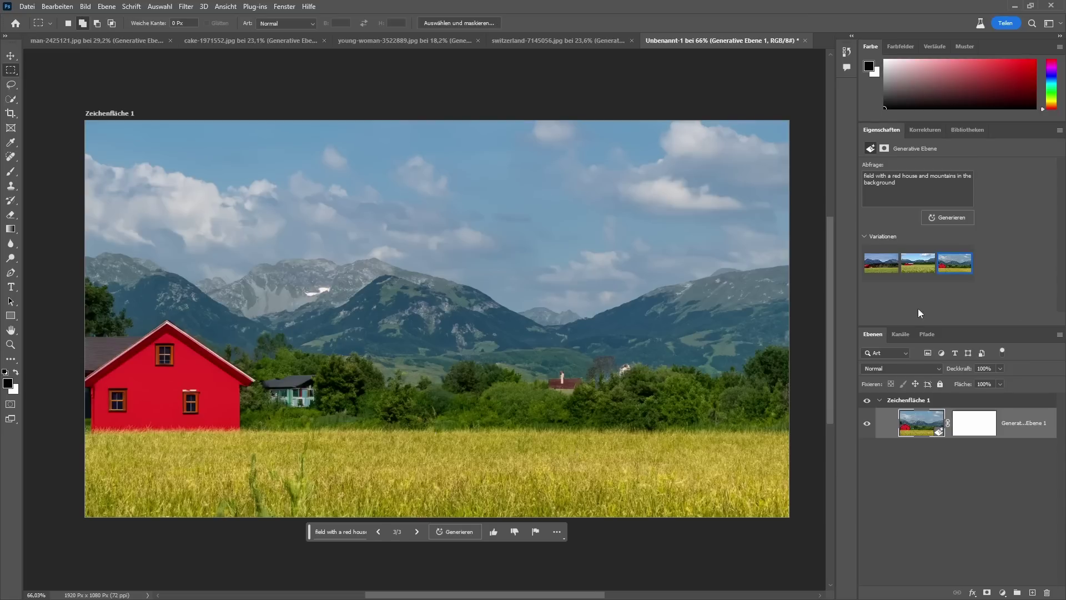
{"action": "left_click", "coordinate": [919, 272]}
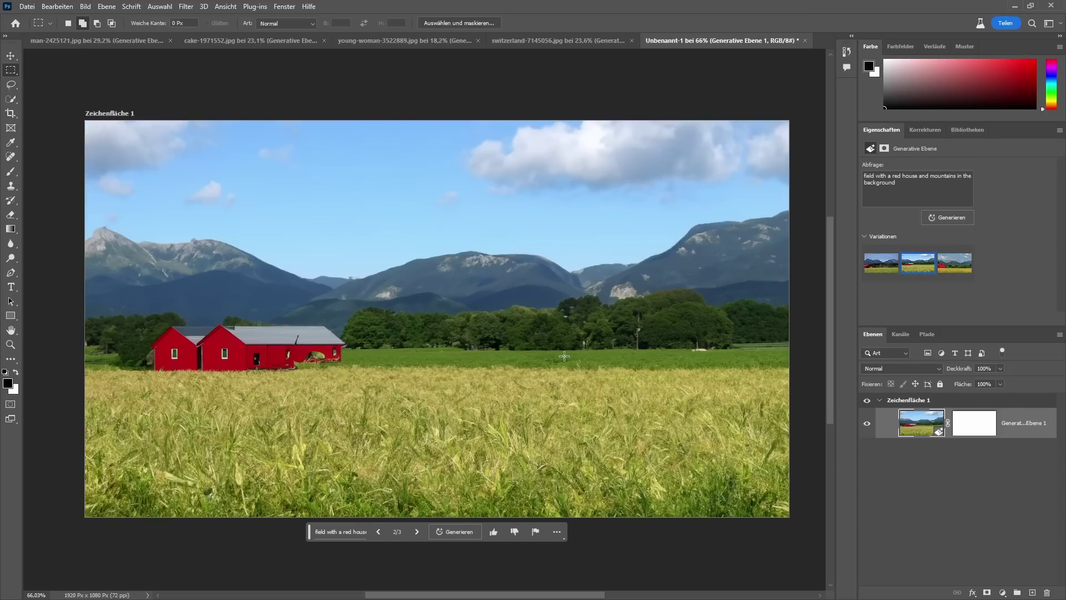
{"action": "left_click", "coordinate": [875, 273]}
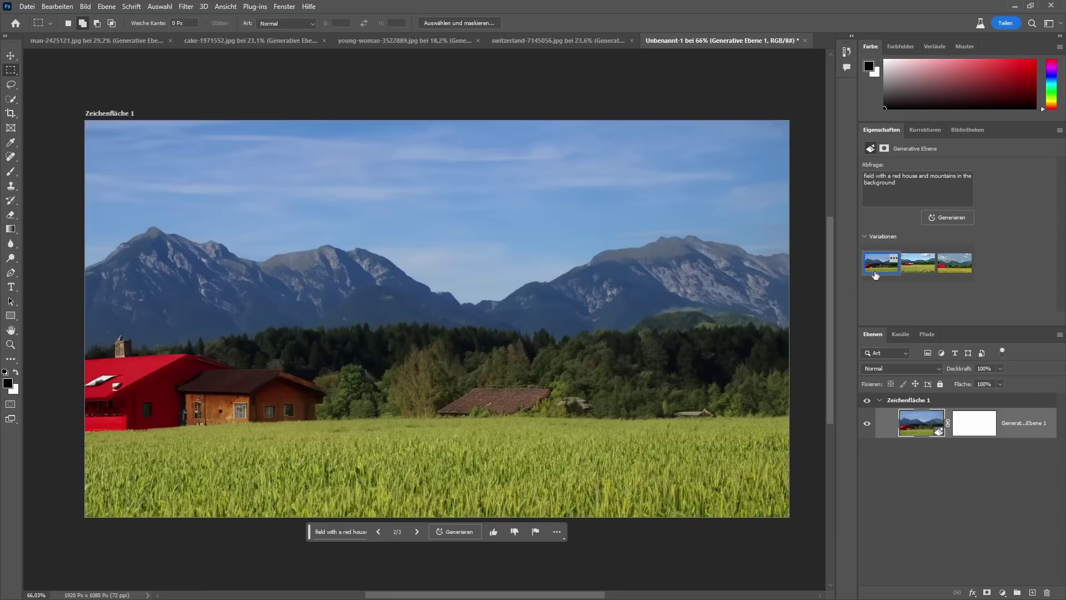